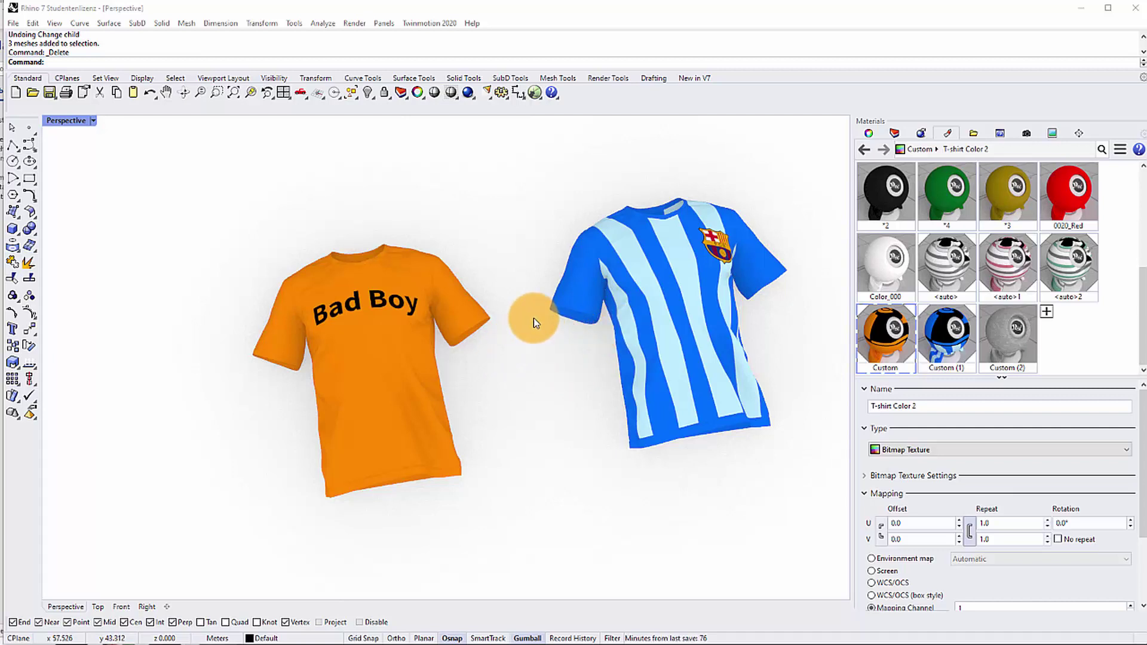
Step: Examine the orange Bad Boy shirt, the blue striped shirt and the three smaller striped shirts in the perspective view
{"action": "scroll", "coordinate": [535, 320], "scroll_direction": "down", "scroll_amount": 2}
{"action": "scroll", "coordinate": [608, 292], "scroll_direction": "up", "scroll_amount": 2}
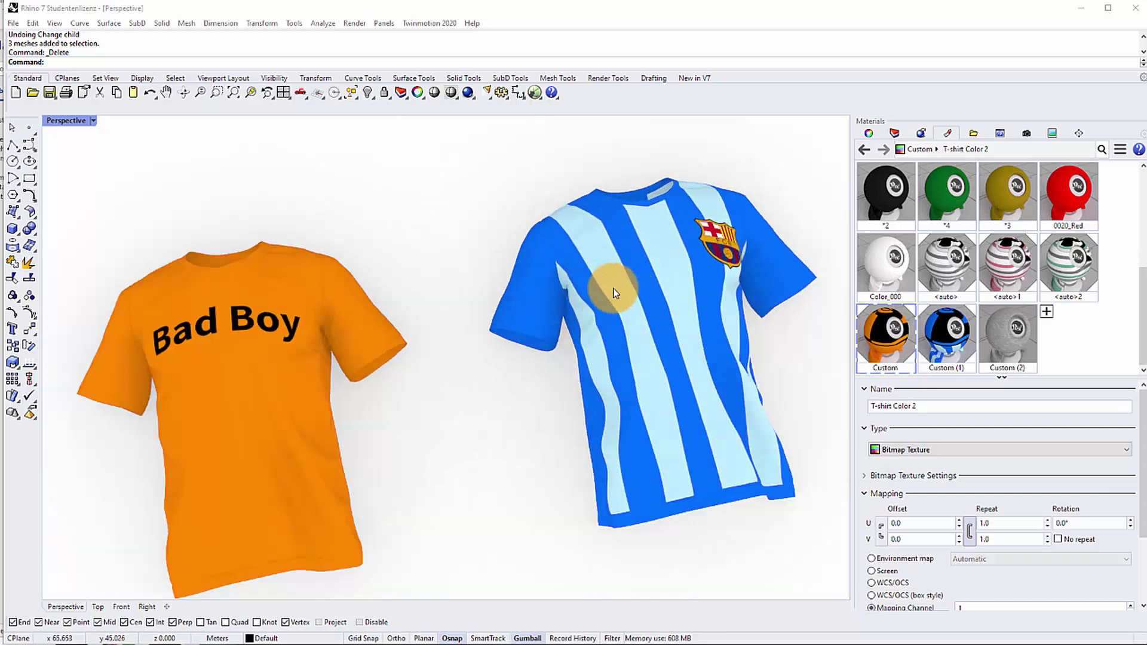
{"action": "scroll", "coordinate": [608, 290], "scroll_direction": "down", "scroll_amount": 4}
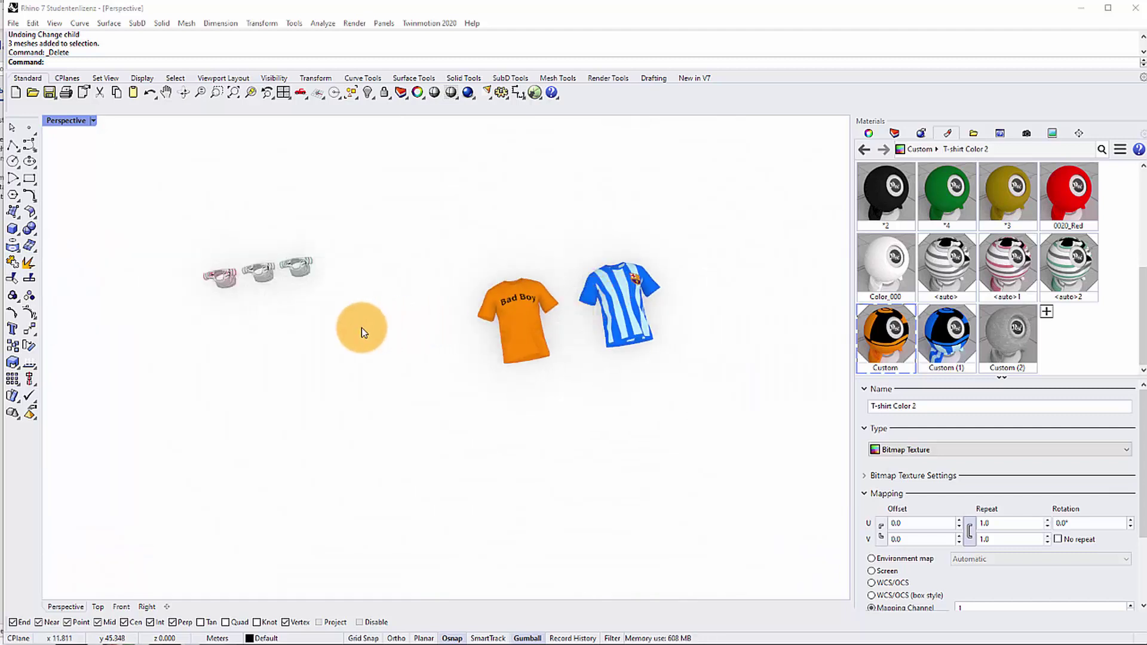
{"action": "right_click_drag", "start_coordinate": [332, 312], "coordinate": [293, 207]}
{"action": "scroll", "coordinate": [270, 201], "scroll_direction": "up", "scroll_amount": 4}
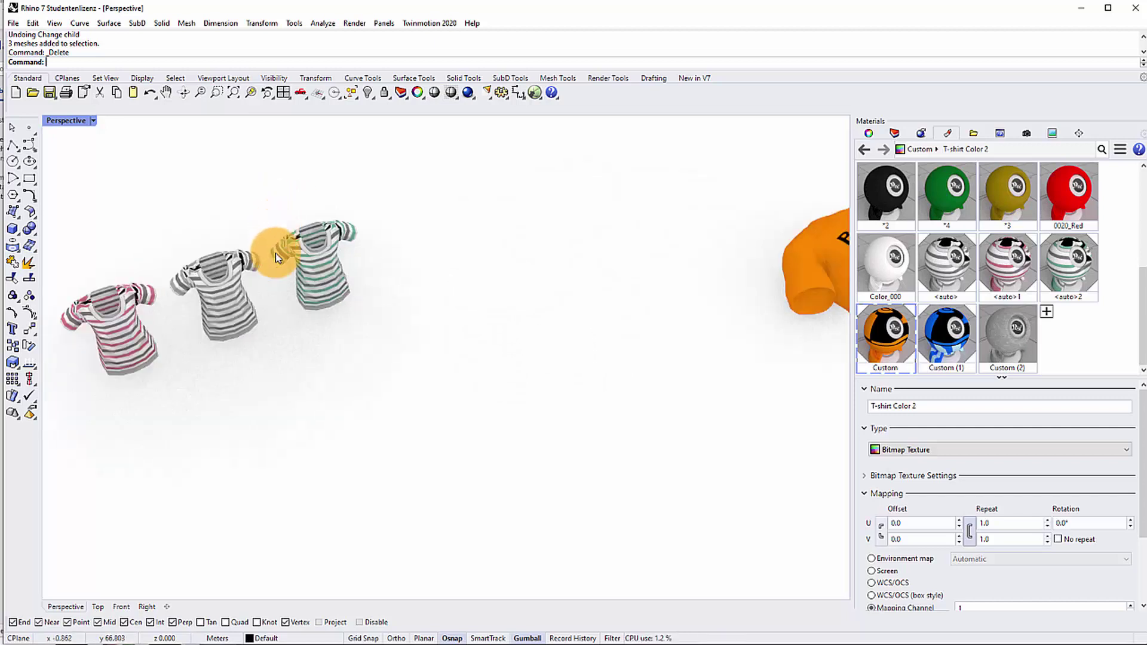
{"action": "scroll", "coordinate": [275, 252], "scroll_direction": "up", "scroll_amount": 5}
{"action": "scroll", "coordinate": [269, 263], "scroll_direction": "down", "scroll_amount": 4}
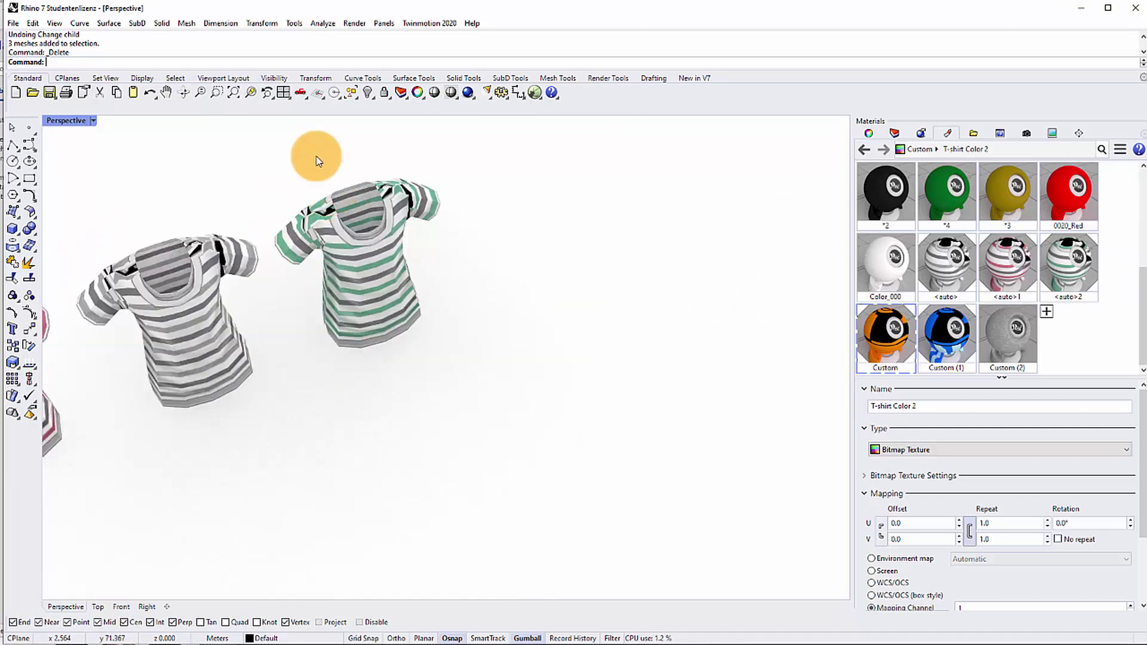
{"action": "scroll", "coordinate": [318, 161], "scroll_direction": "up", "scroll_amount": 2}
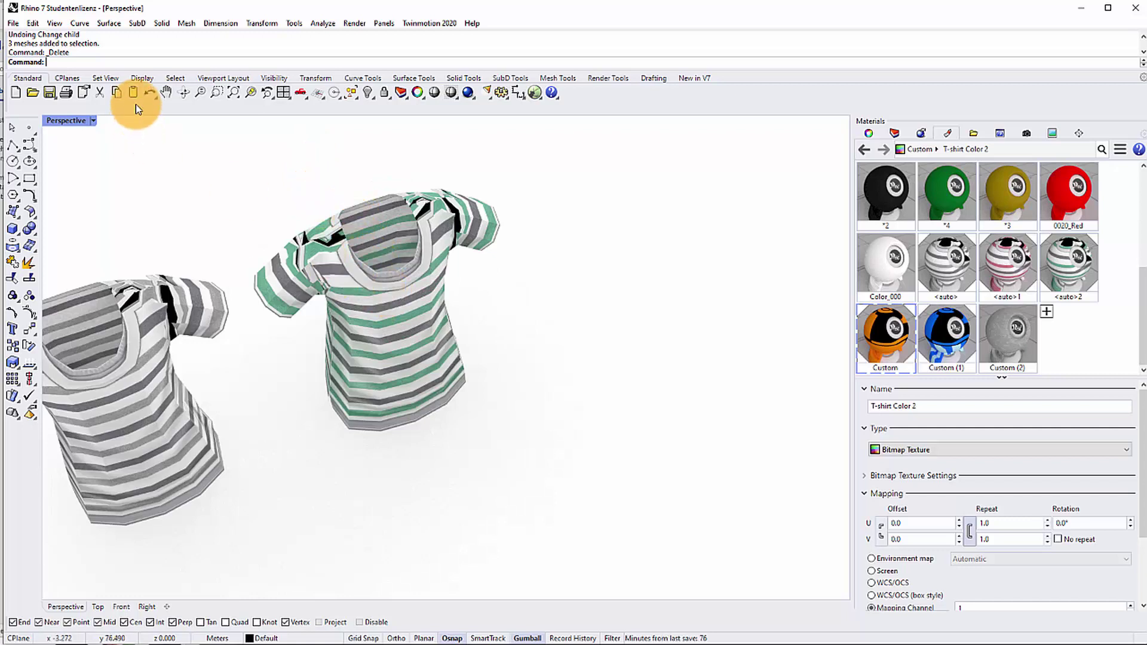
Step: Inspect the smaller striped shirts' mesh structure in Wireframe display and return the perspective view to Rendered display
{"action": "left_click", "coordinate": [93, 121]}
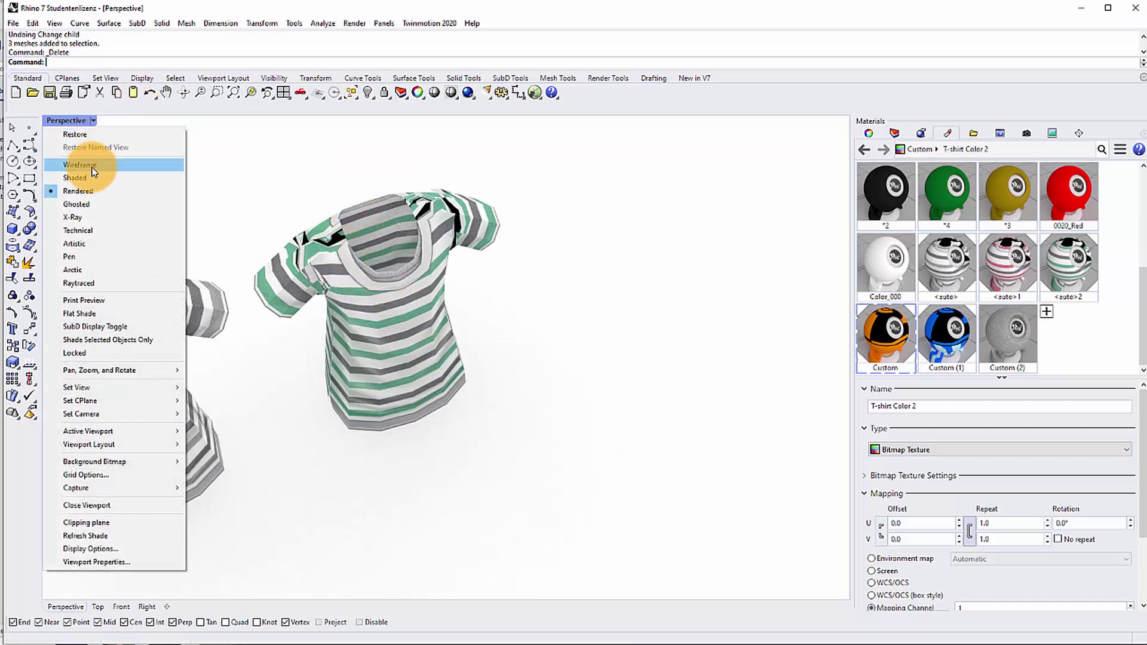
{"action": "left_click", "coordinate": [93, 167]}
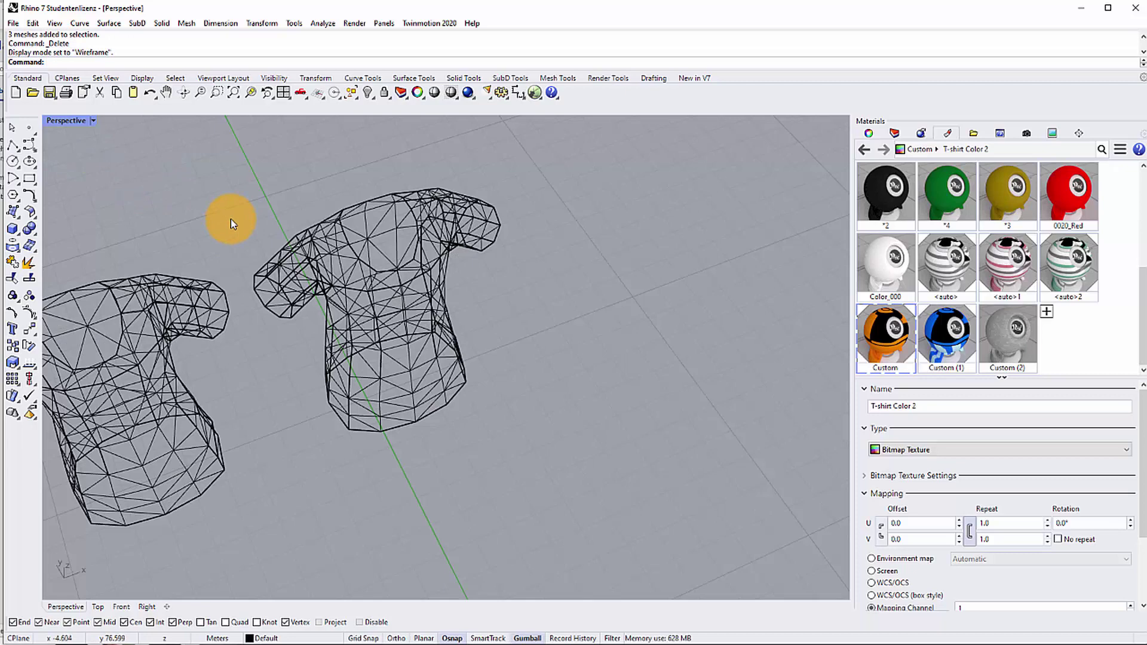
{"action": "left_click", "coordinate": [93, 120]}
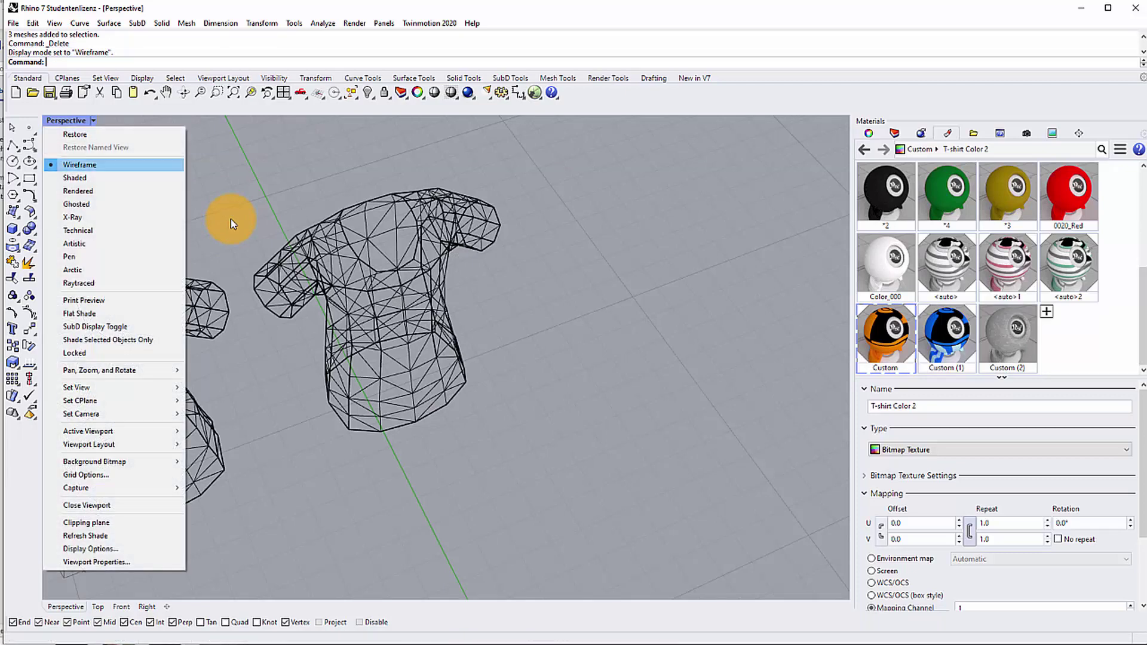
{"action": "left_click", "coordinate": [93, 190]}
{"action": "scroll", "coordinate": [445, 358], "scroll_direction": "up", "scroll_amount": 2}
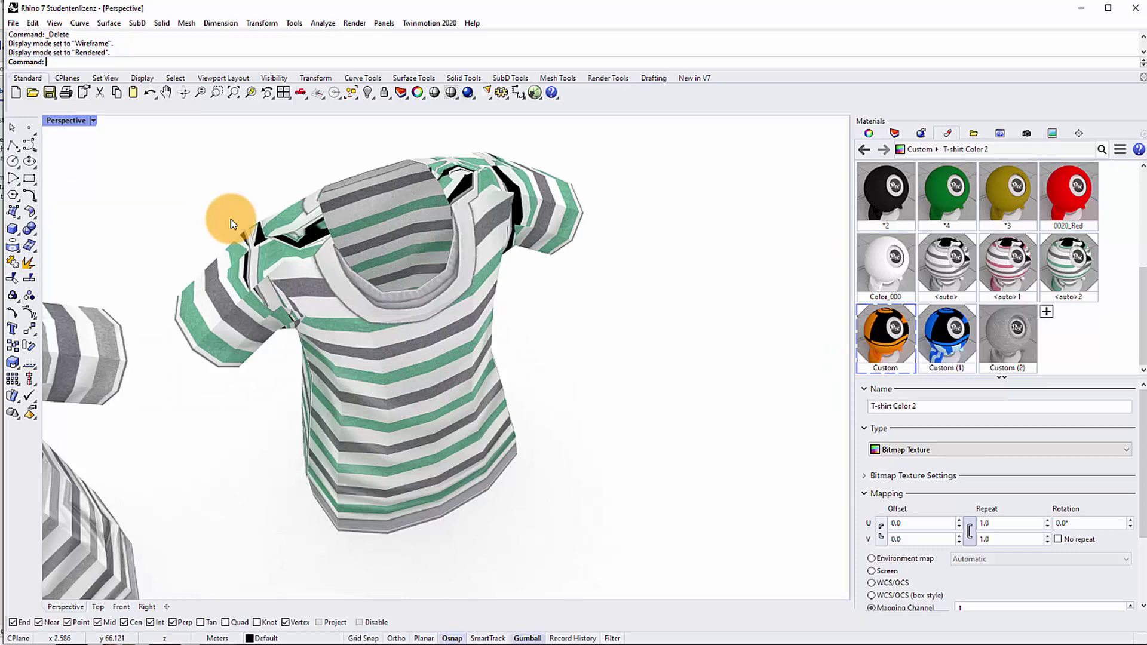
{"action": "scroll", "coordinate": [231, 219], "scroll_direction": "up", "scroll_amount": 1}
{"action": "scroll", "coordinate": [334, 257], "scroll_direction": "down", "scroll_amount": 6}
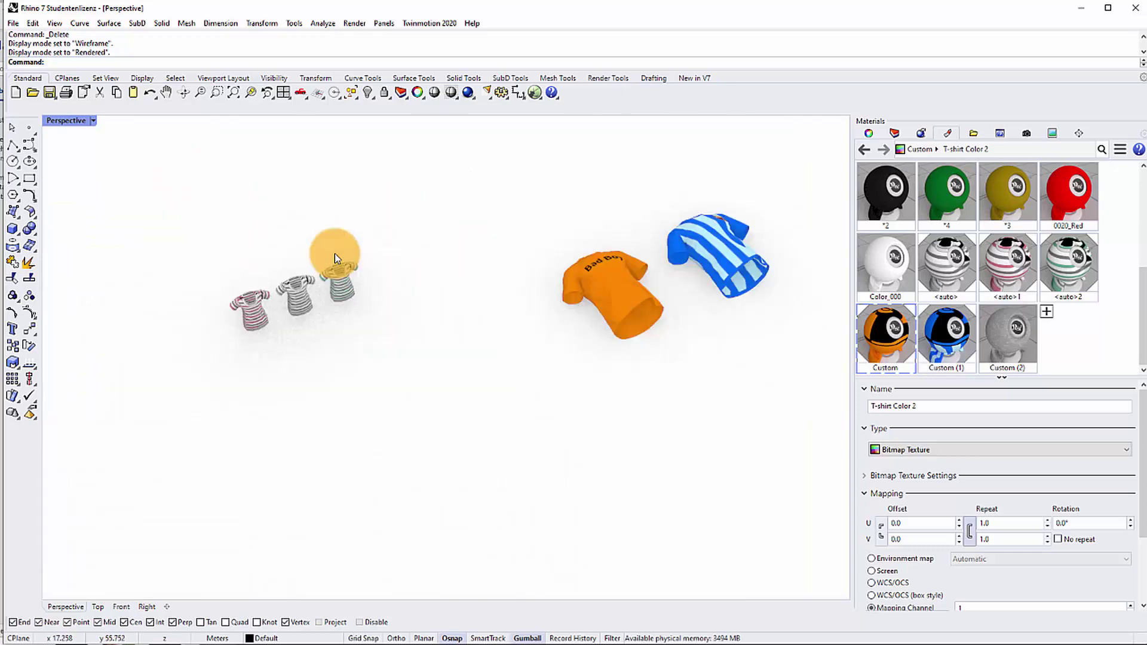
Step: Inspect the orange Bad Boy shirt's mesh in Wireframe display, restore Rendered display and view the blue striped shirt
{"action": "scroll", "coordinate": [335, 257], "scroll_direction": "up", "scroll_amount": 3}
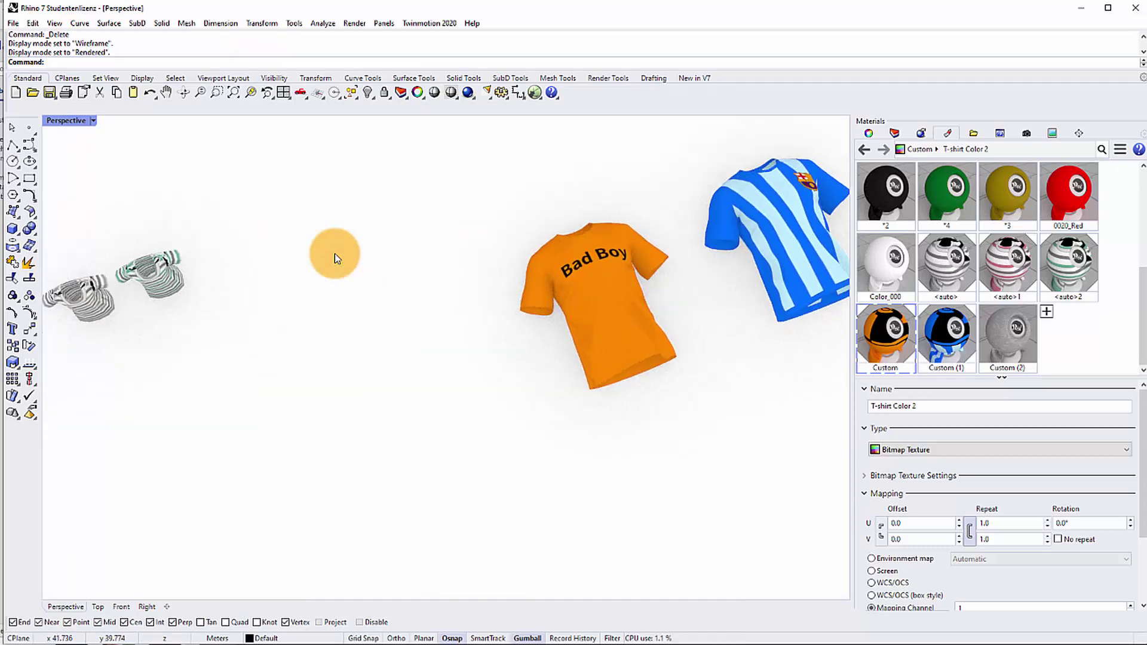
{"action": "scroll", "coordinate": [334, 257], "scroll_direction": "down", "scroll_amount": 2}
{"action": "scroll", "coordinate": [334, 256], "scroll_direction": "up", "scroll_amount": 3}
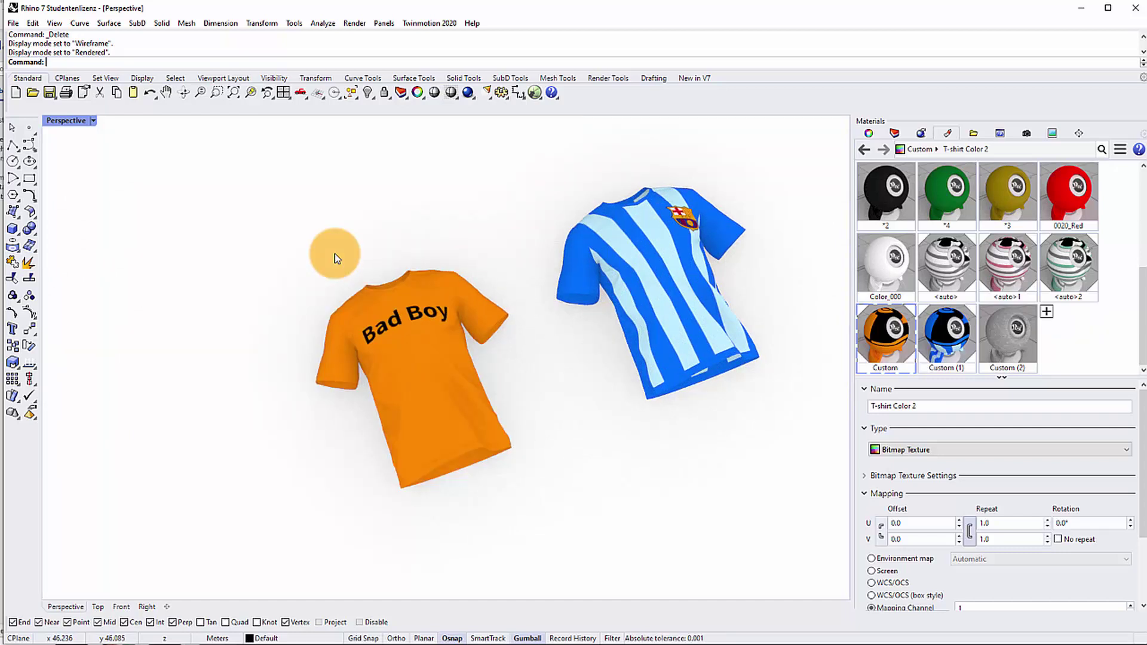
{"action": "scroll", "coordinate": [335, 257], "scroll_direction": "up", "scroll_amount": 5}
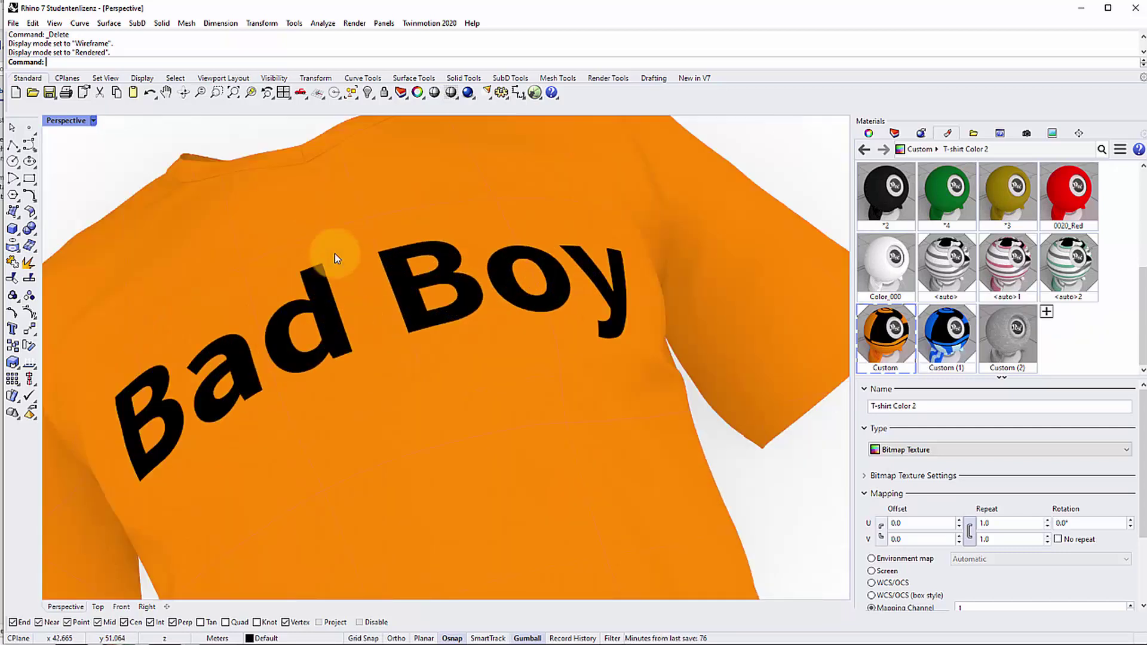
{"action": "left_click", "coordinate": [94, 120]}
{"action": "key", "text": "Return"}
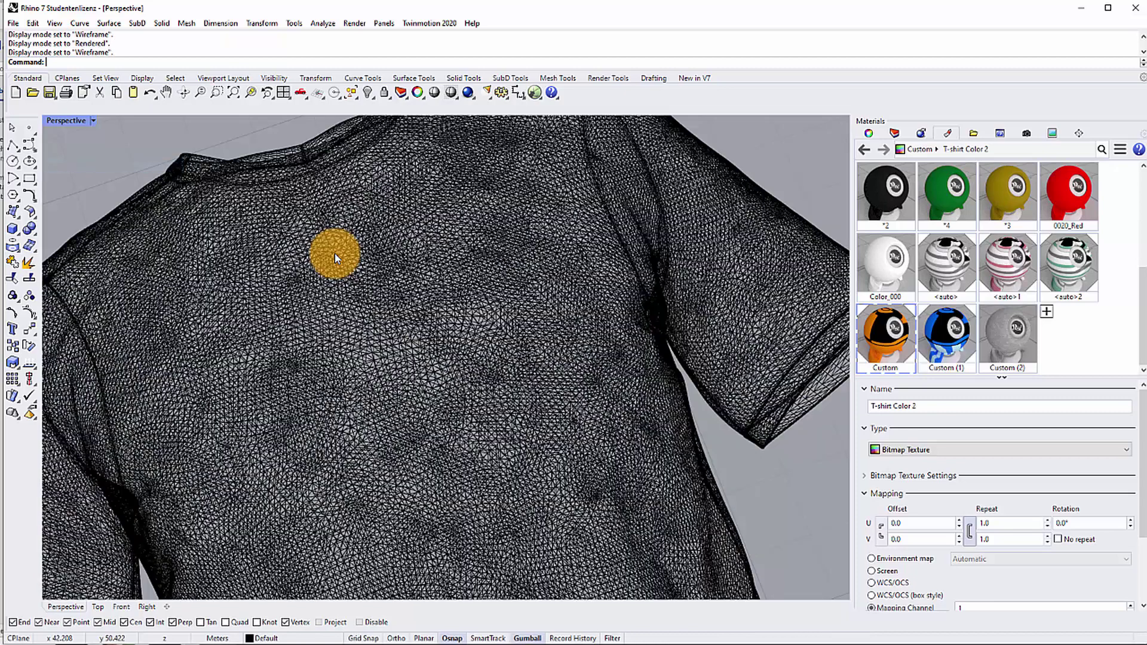
{"action": "left_click", "coordinate": [93, 121]}
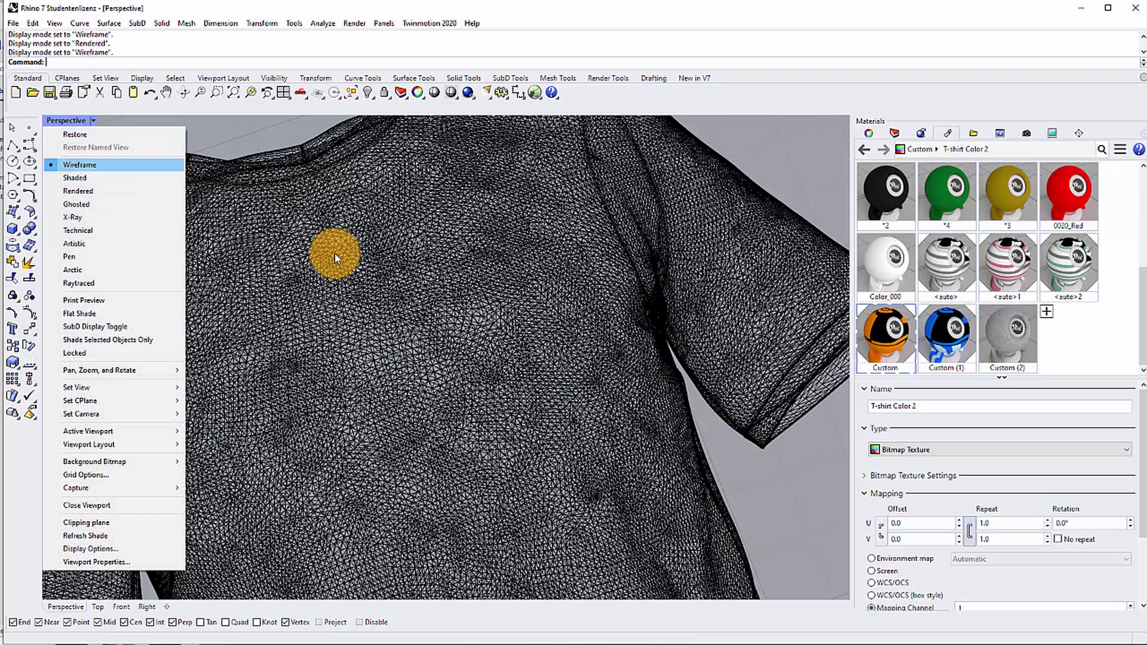
{"action": "key", "text": "Up"}
{"action": "key", "text": "Up"}
{"action": "key", "text": "Return"}
{"action": "scroll", "coordinate": [335, 258], "scroll_direction": "down", "scroll_amount": 5}
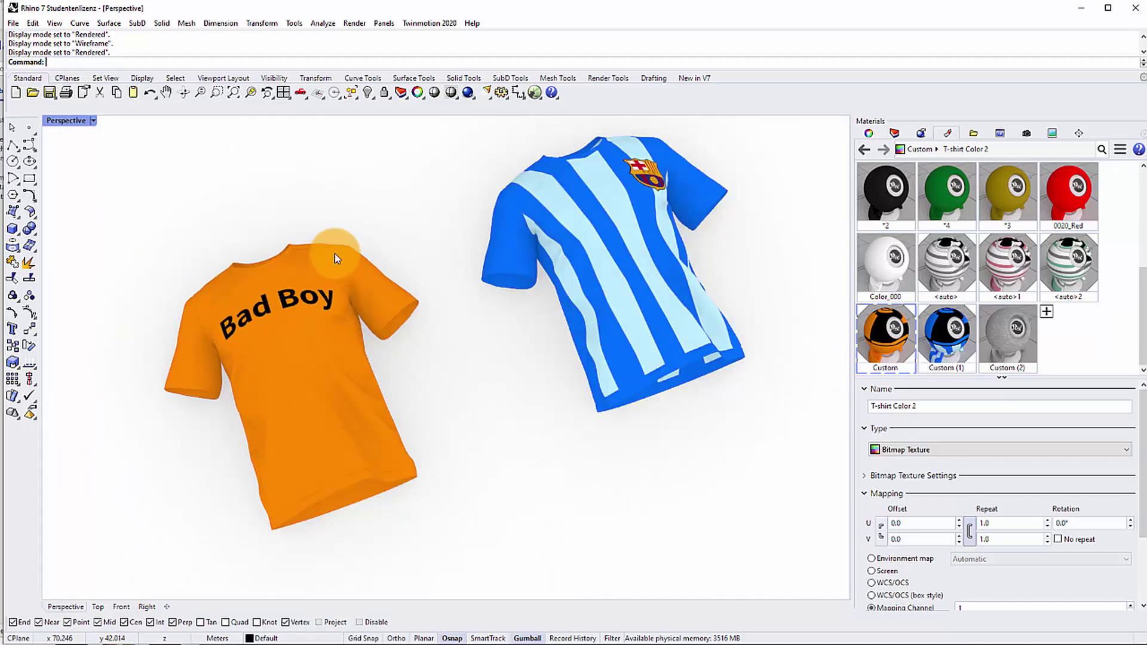
{"action": "scroll", "coordinate": [334, 258], "scroll_direction": "down", "scroll_amount": 3}
{"action": "scroll", "coordinate": [335, 258], "scroll_direction": "up", "scroll_amount": 7}
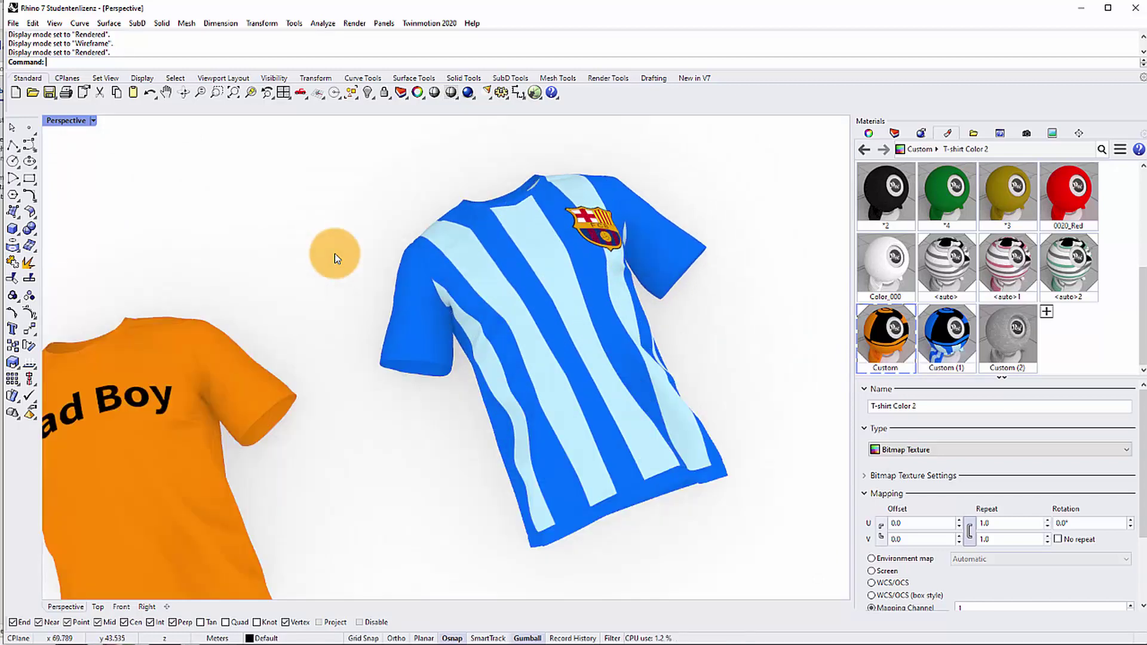
{"action": "right_click_drag", "start_coordinate": [334, 258], "coordinate": [335, 268]}
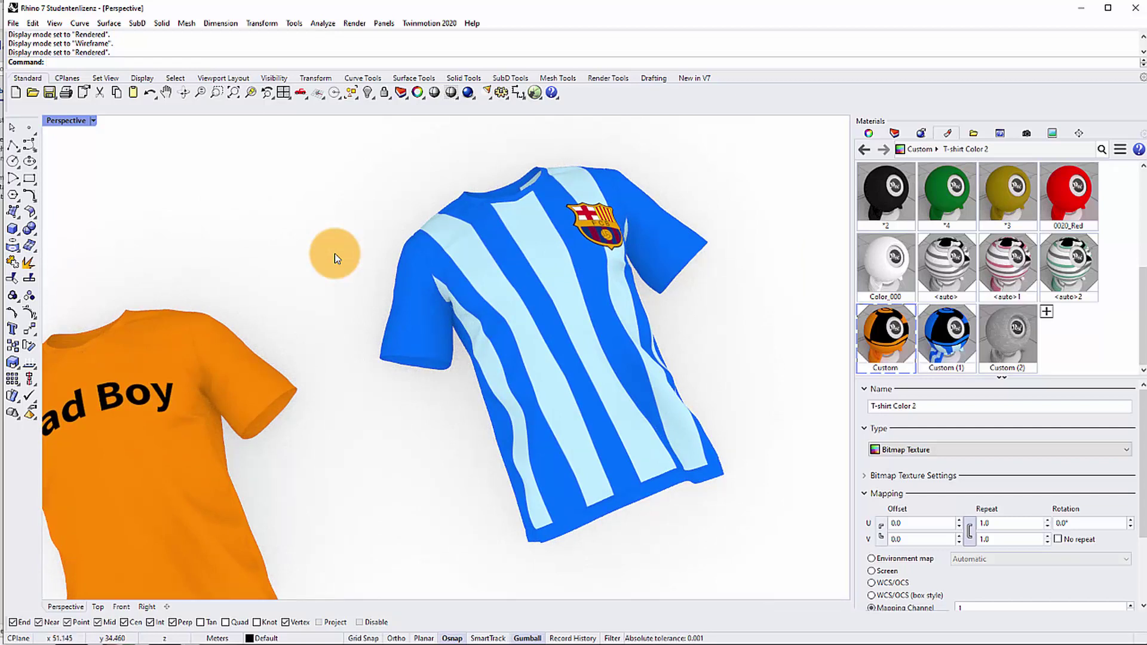
Step: Switch to the browser and review the football trikot image results and the 3D Warehouse shirt models
{"action": "key", "text": "alt+Tab"}
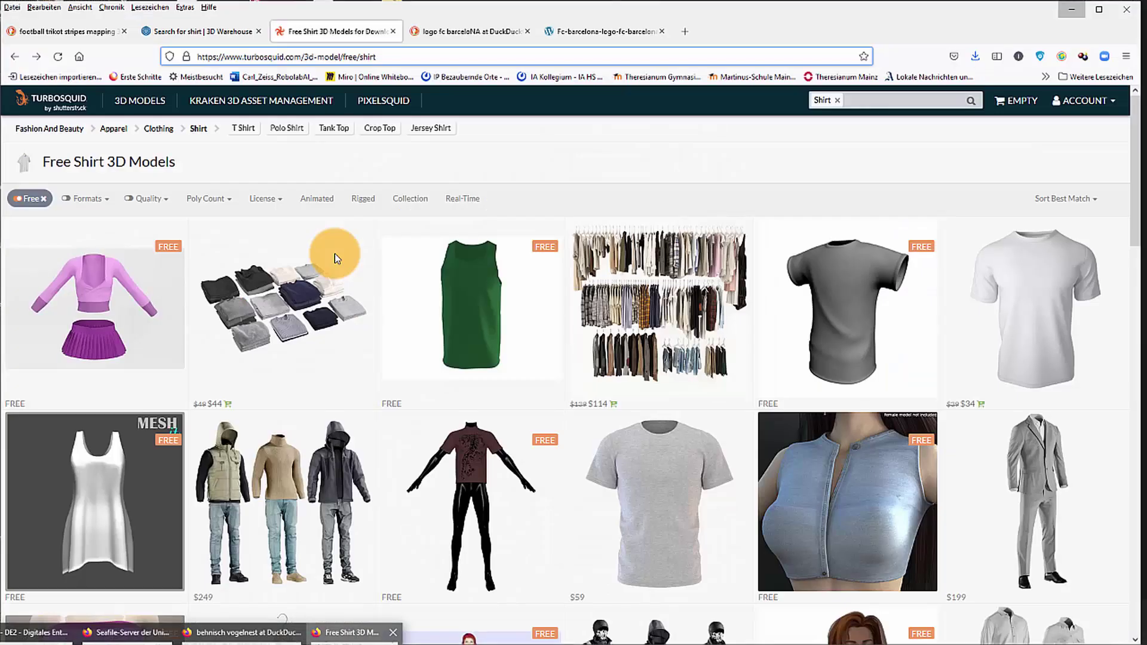
{"action": "left_click", "coordinate": [352, 635]}
{"action": "left_click", "coordinate": [67, 31]}
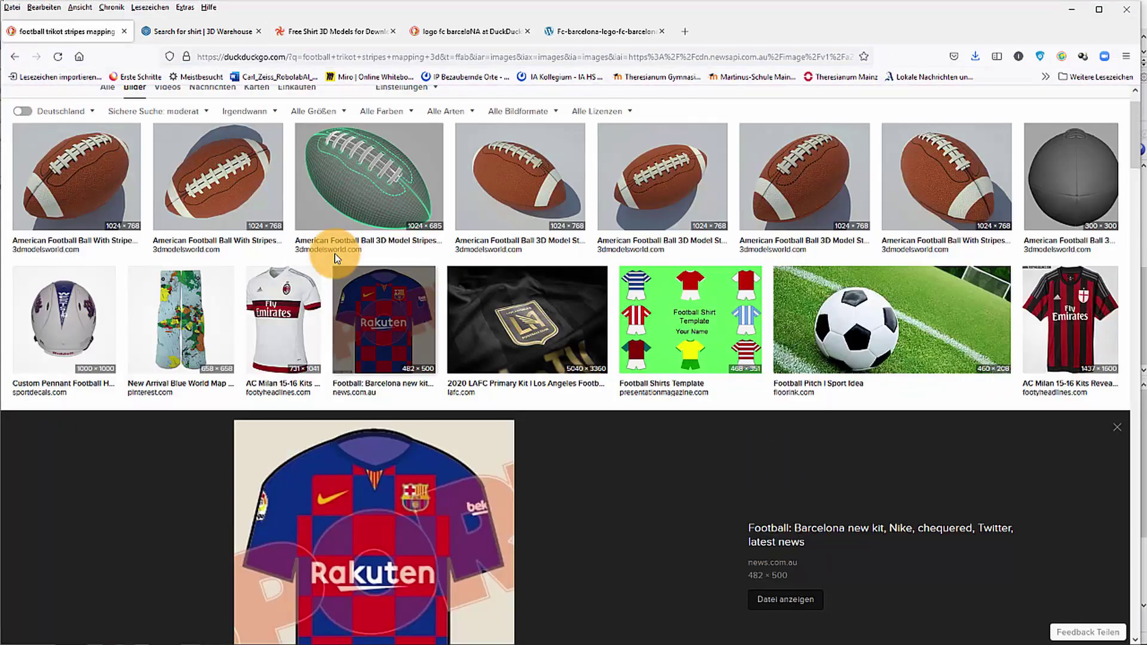
{"action": "scroll", "coordinate": [336, 258], "scroll_direction": "up", "scroll_amount": 1}
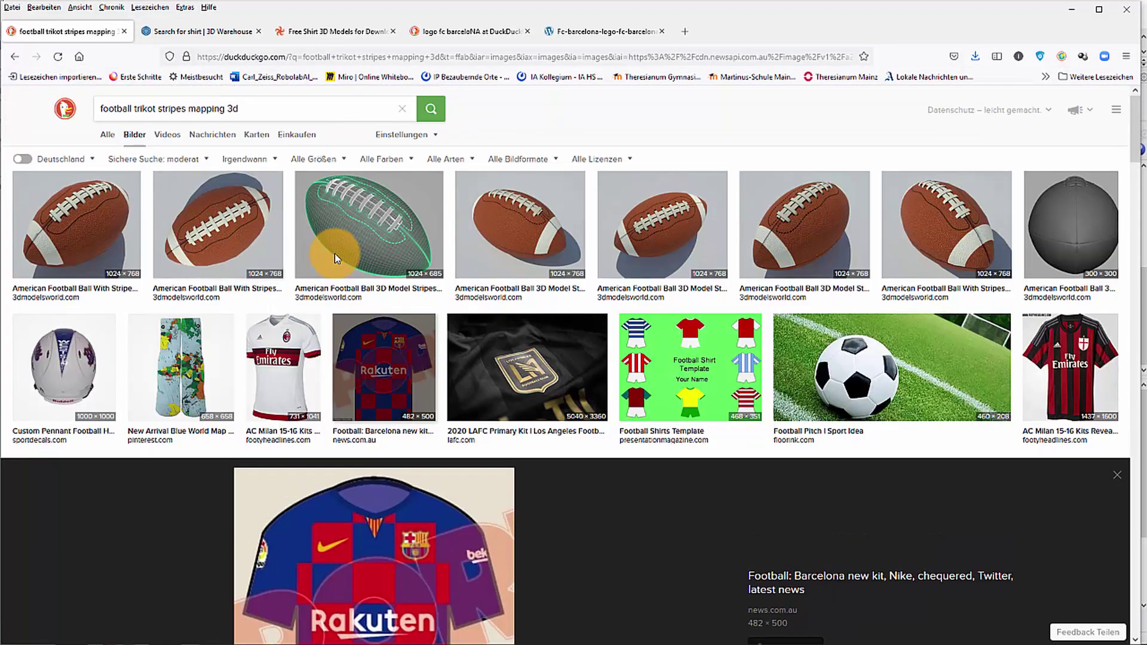
{"action": "key", "text": "ctrl+2"}
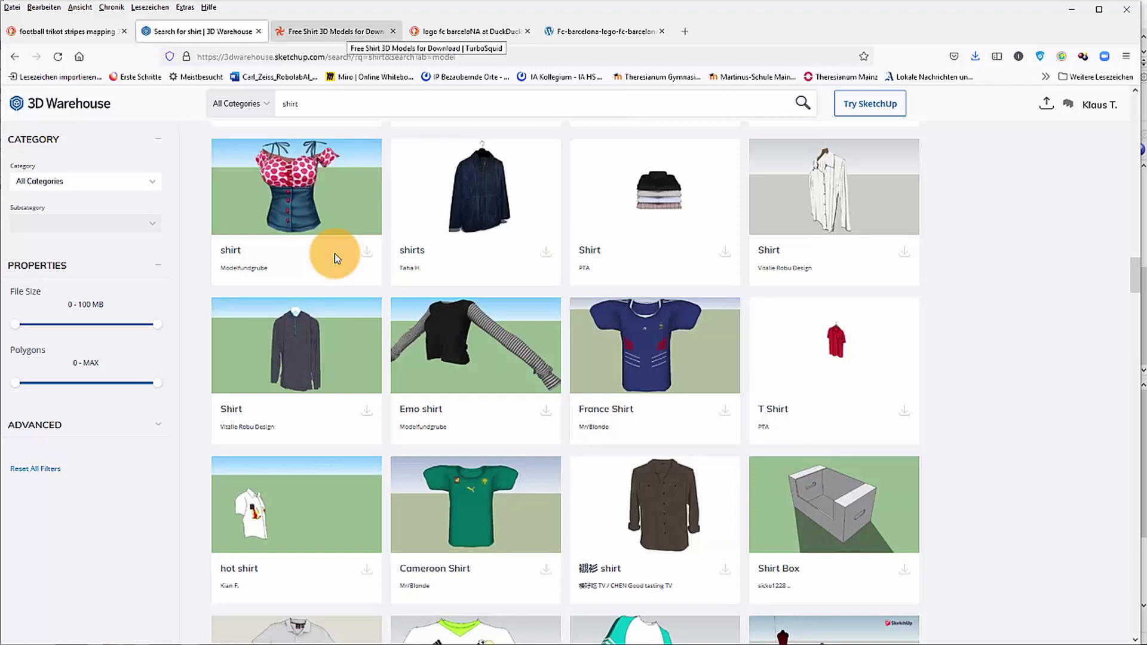
Step: Browse TurboSquid's free shirt models and view the product page of the free black T-shirt with yellow lettering
{"action": "left_click", "coordinate": [335, 32]}
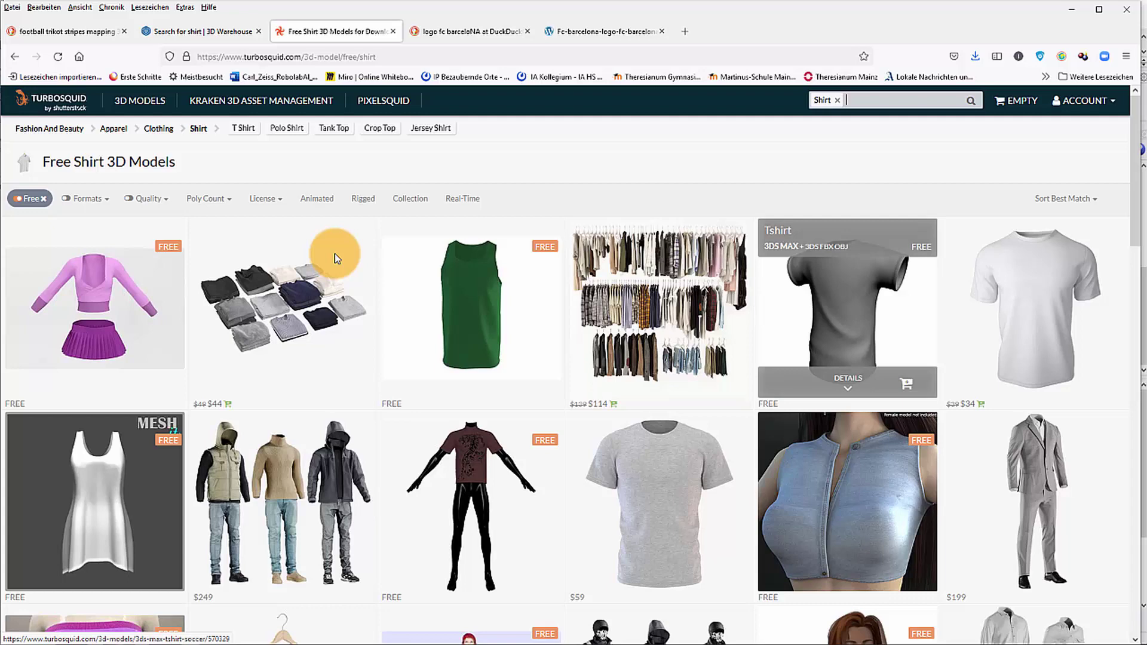
{"action": "scroll", "coordinate": [337, 258], "scroll_direction": "down", "scroll_amount": 1}
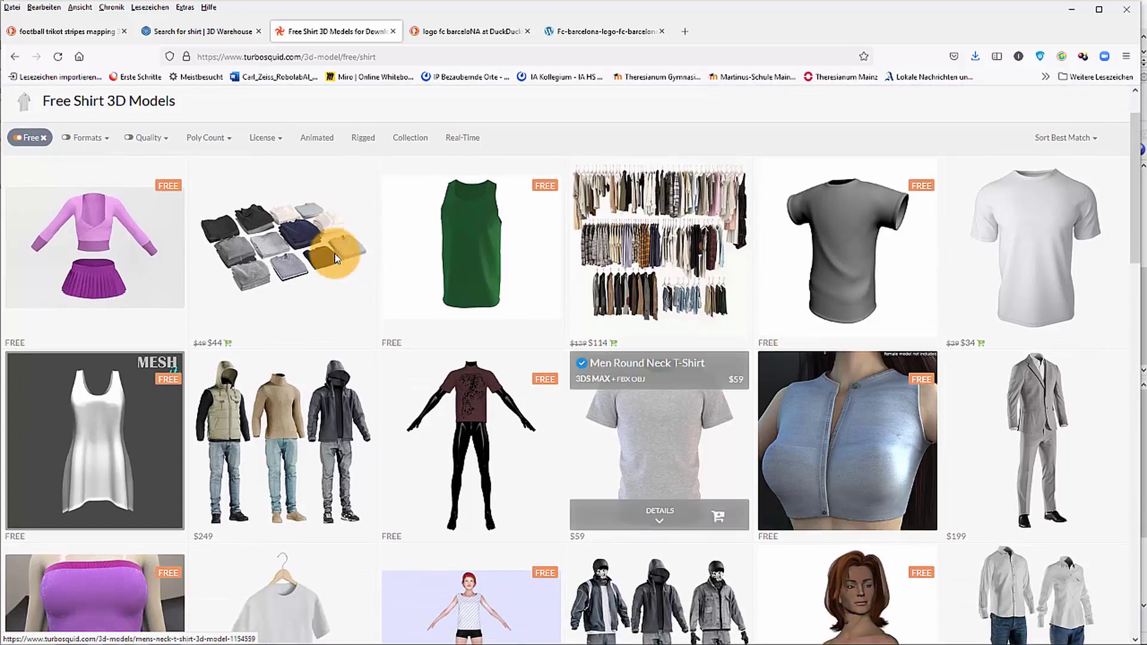
{"action": "scroll", "coordinate": [336, 258], "scroll_direction": "down", "scroll_amount": 8}
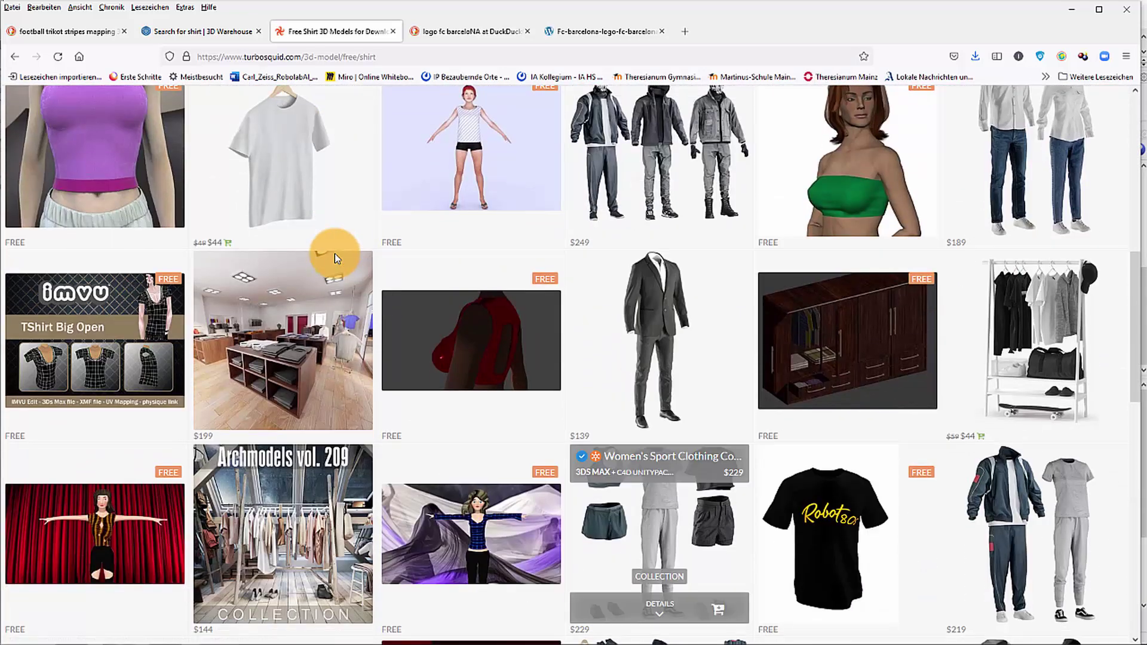
{"action": "scroll", "coordinate": [337, 258], "scroll_direction": "down", "scroll_amount": 1}
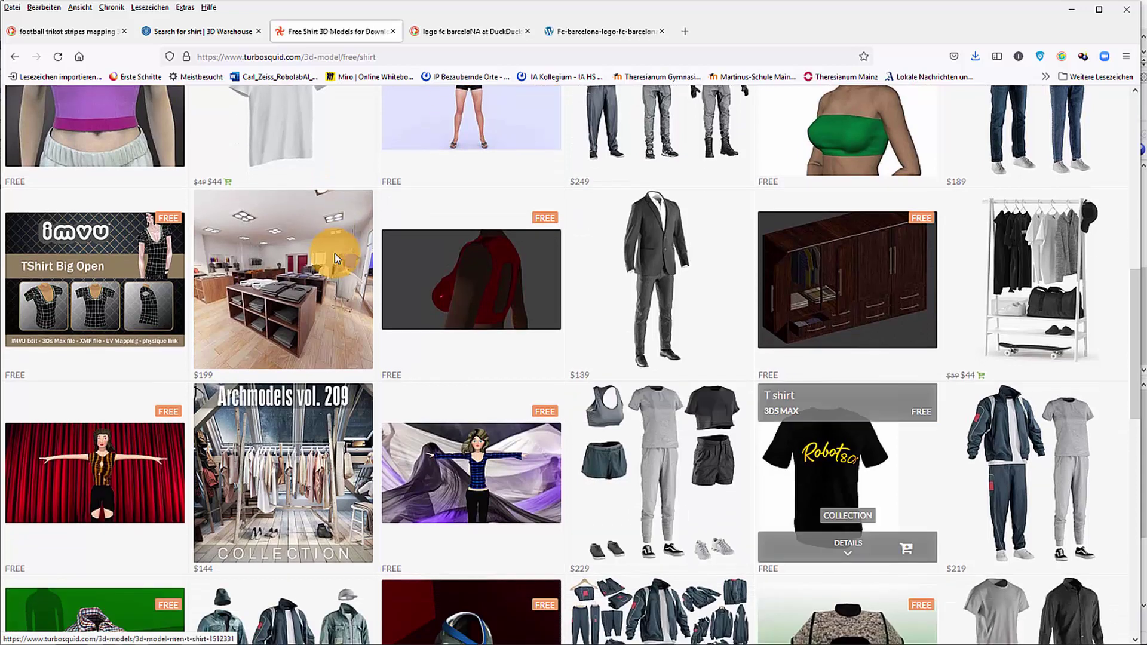
{"action": "left_click", "coordinate": [337, 258]}
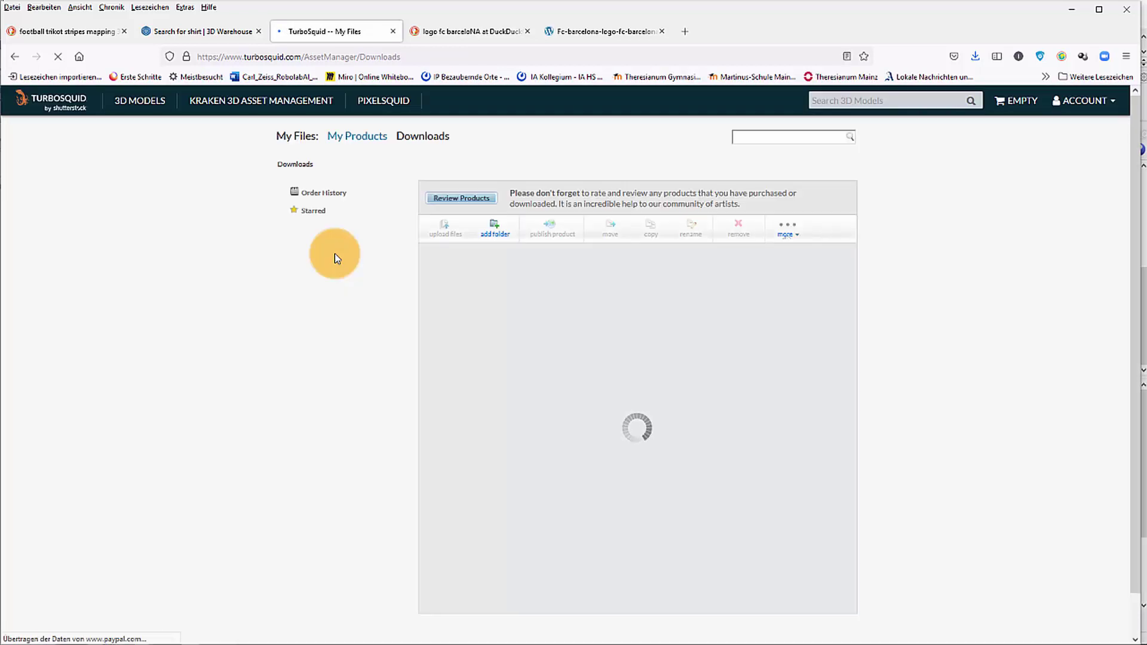
{"action": "key", "text": "alt+Left"}
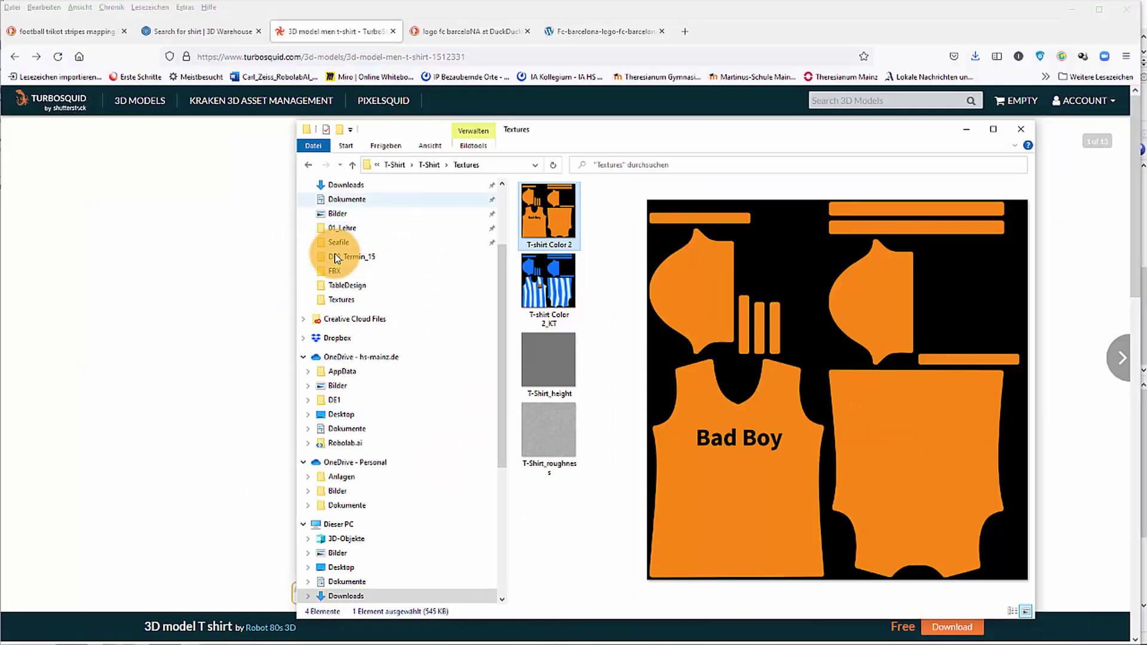
Step: Open the downloaded T-Shirt model's Textures folder and compare the previews of T-shirt Color 2 and T-shirt Color 2_KT
{"action": "key", "text": "alt+Up"}
{"action": "key", "text": "alt+Up"}
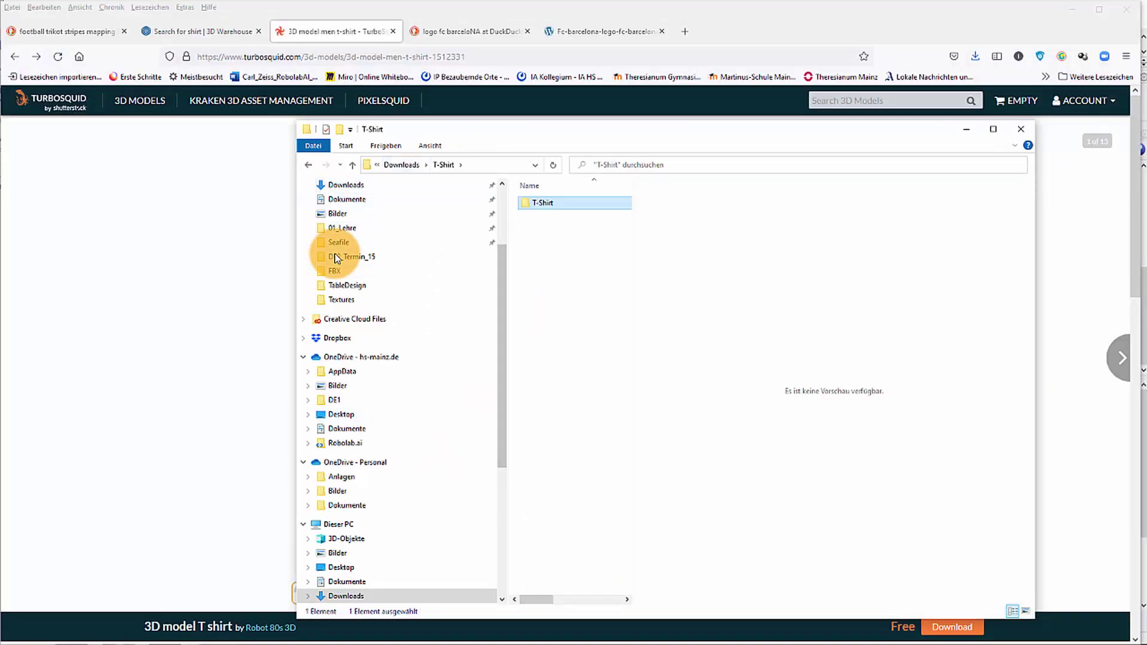
{"action": "key", "text": "Return"}
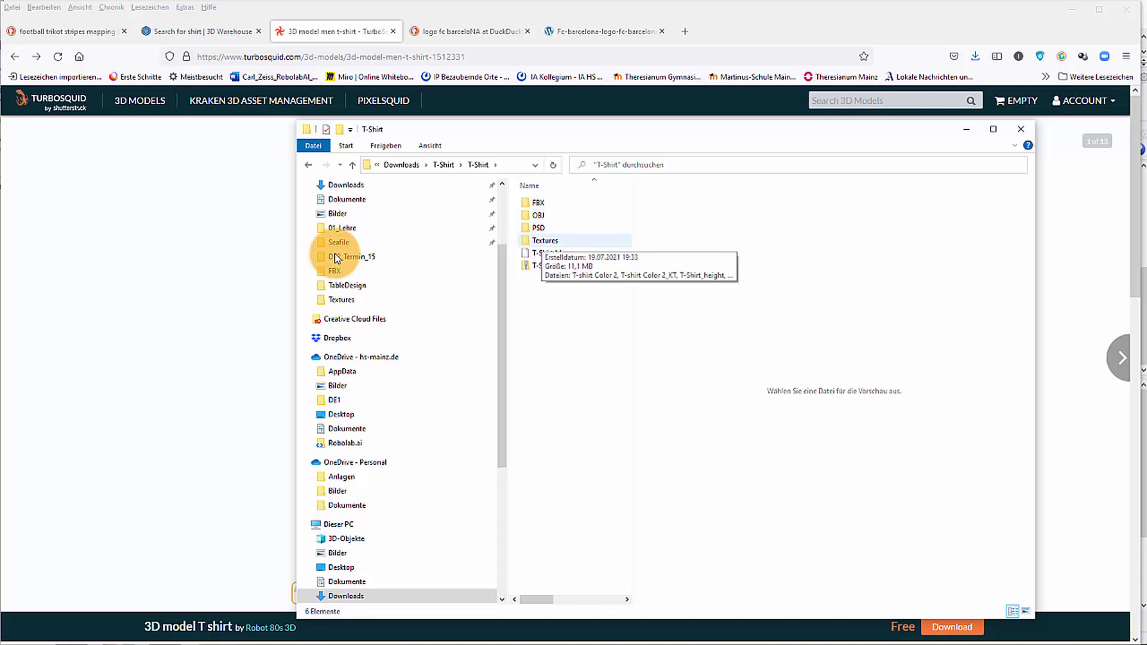
{"action": "double_click", "coordinate": [545, 240]}
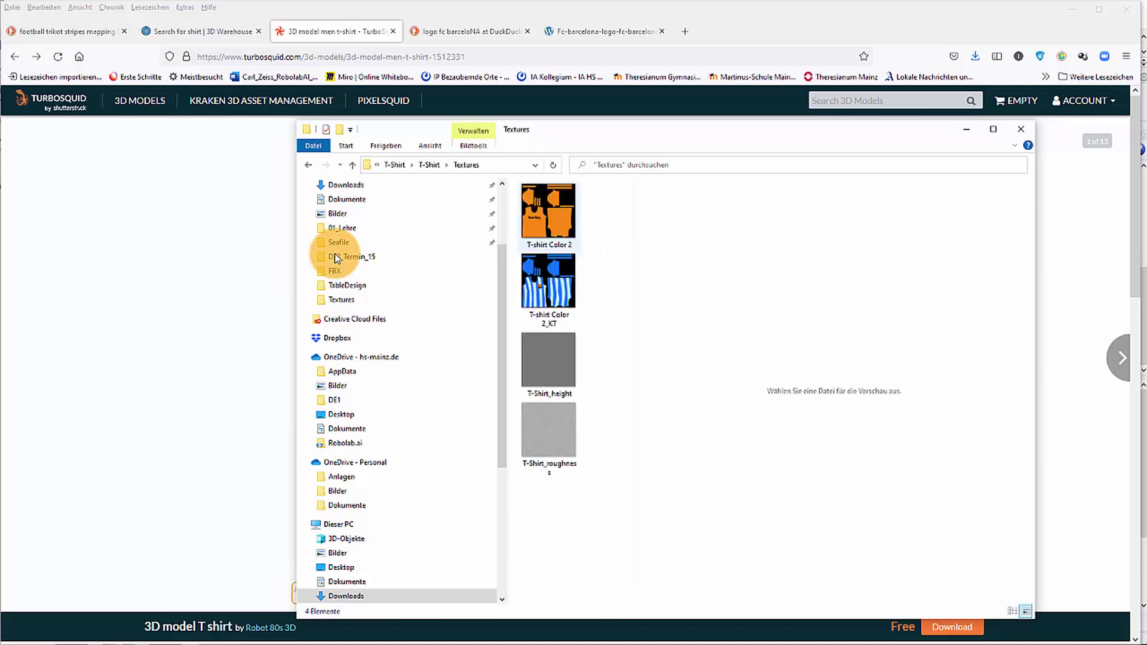
{"action": "left_click", "coordinate": [547, 232]}
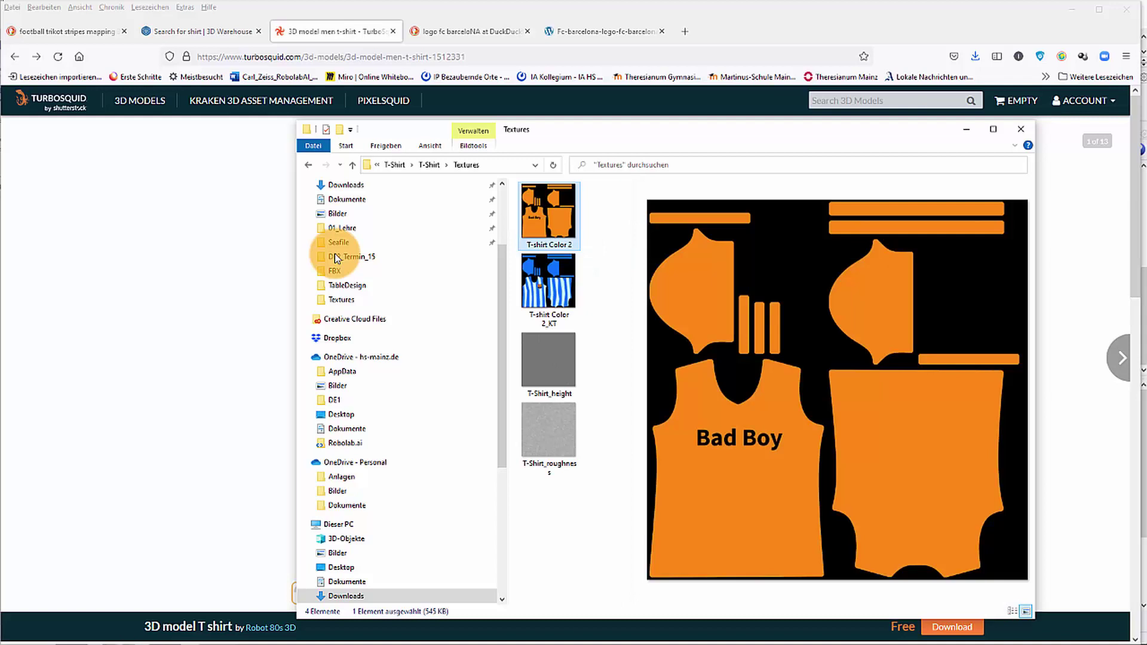
{"action": "key", "text": "Down"}
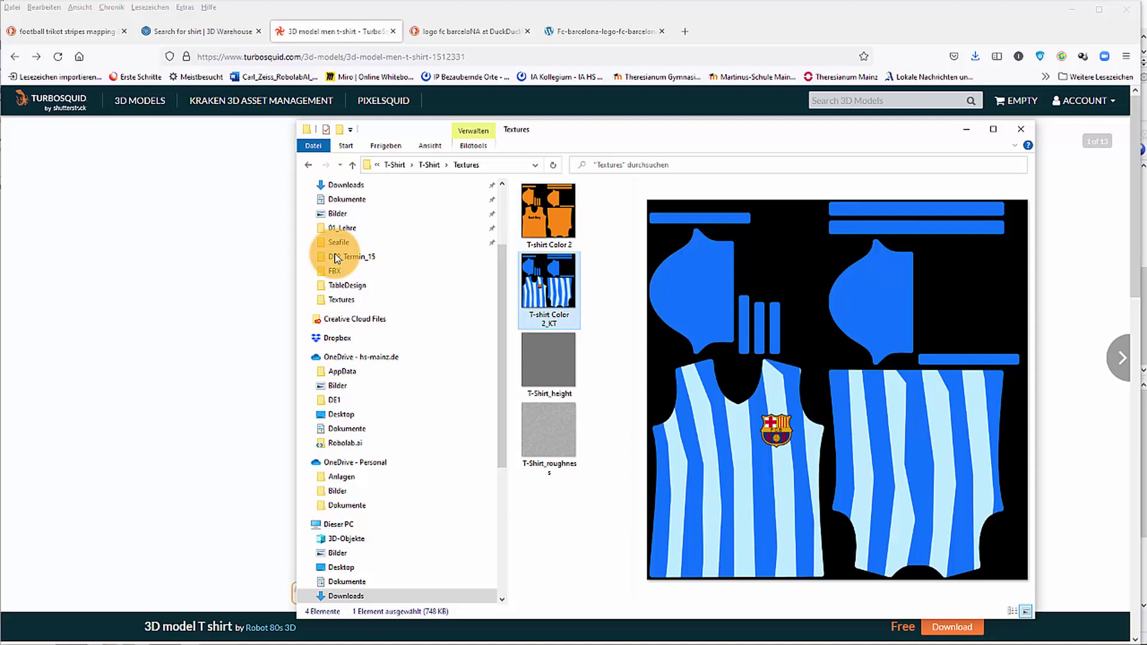
{"action": "key", "text": "Up"}
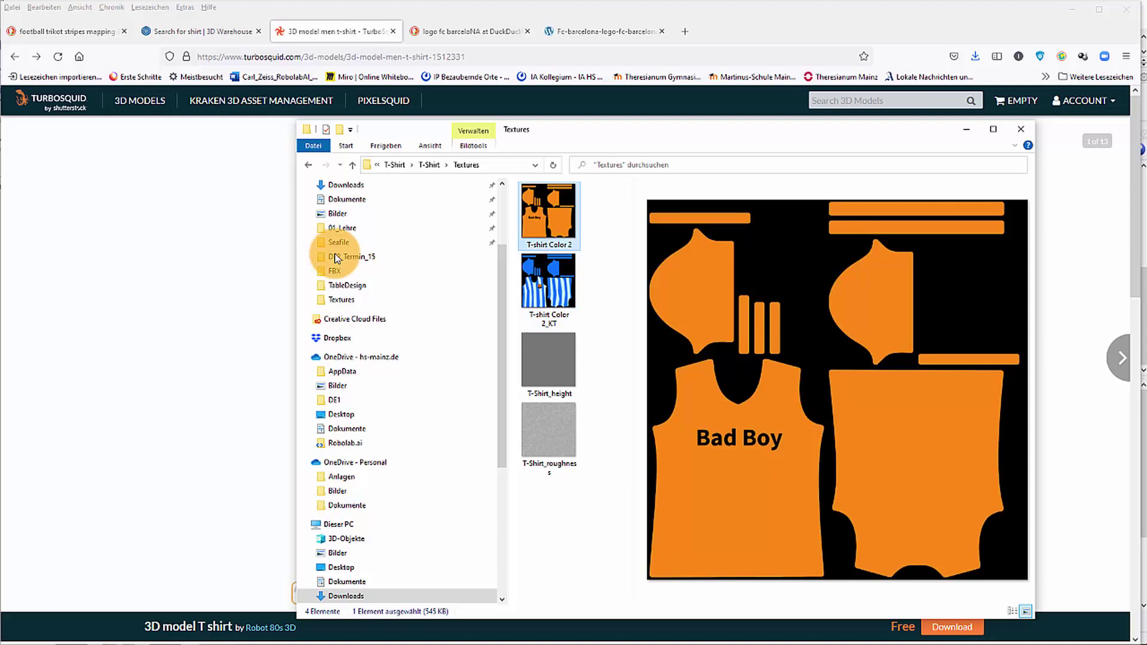
Step: Switch to Photoshop and revert the T-shirt texture's history to its just-opened orange Bad Boy state
{"action": "key", "text": "alt+Tab"}
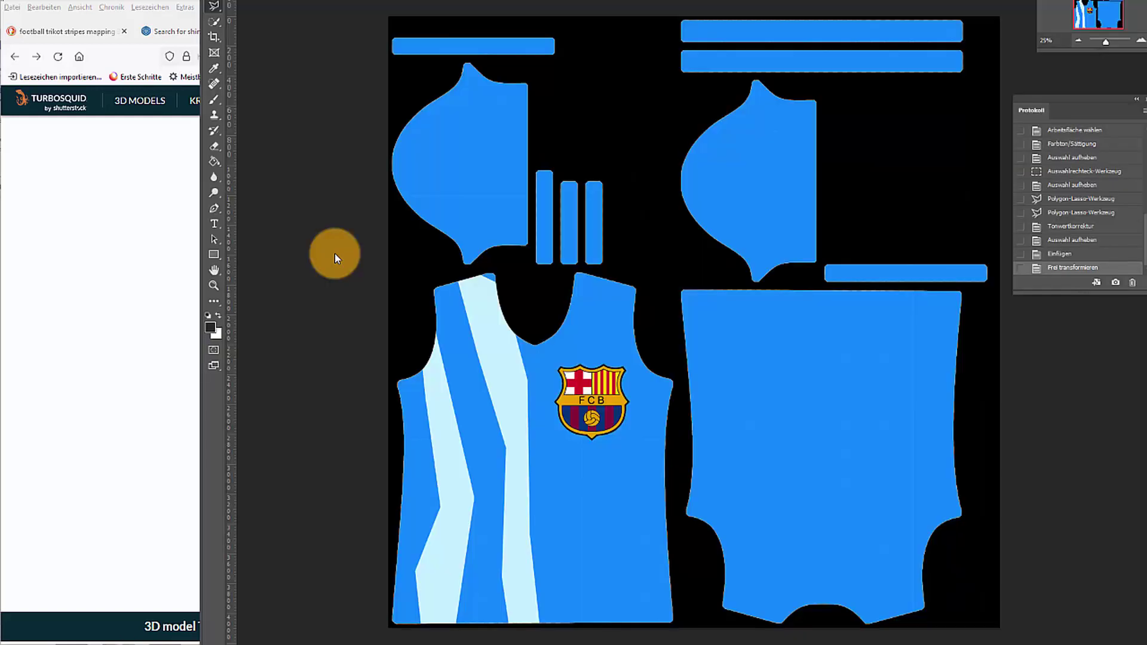
{"action": "key", "text": "ctrl+s"}
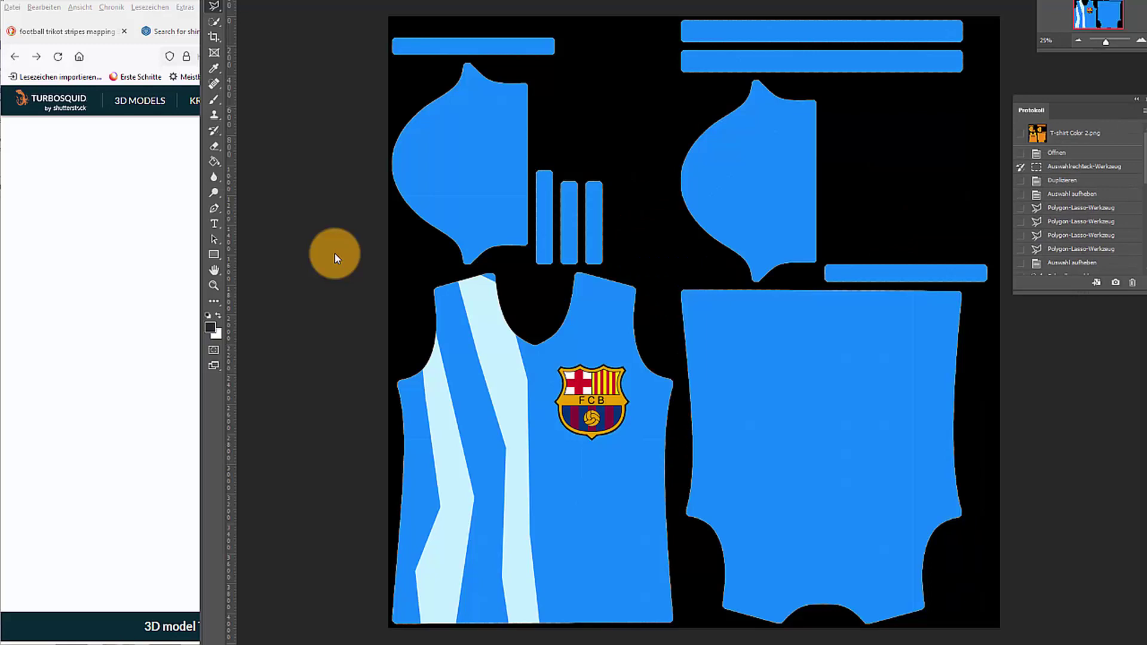
{"action": "key", "text": "ctrl+z"}
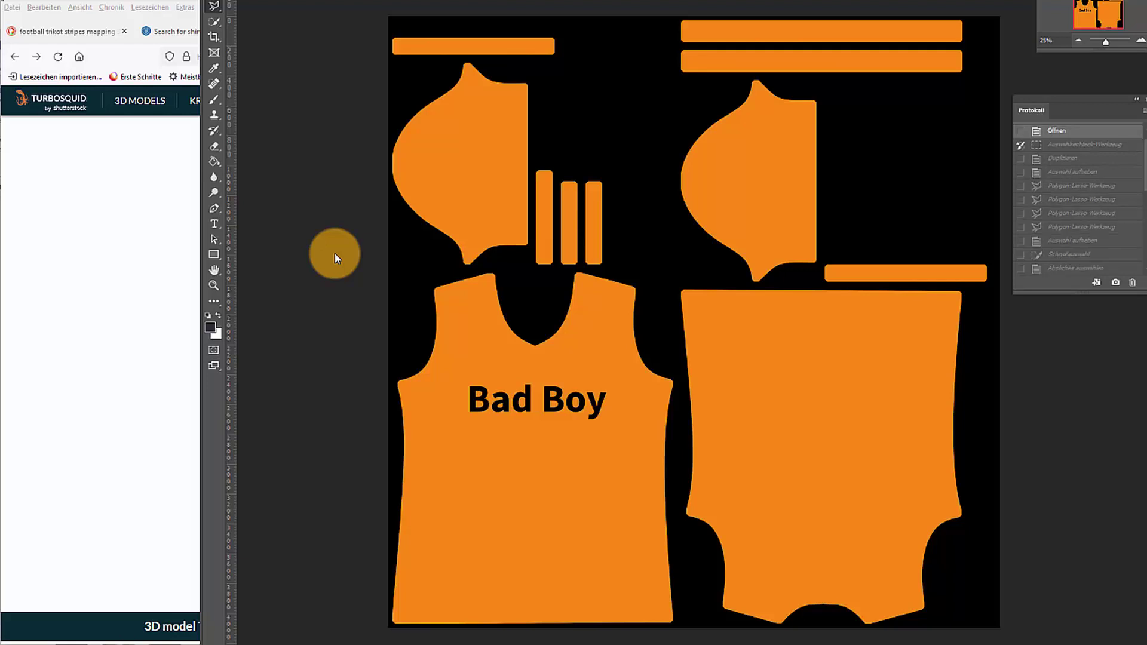
Step: Redo the removal of the Bad Boy lettering and the quick selection of black background beside the upper-left sleeve piece
{"action": "key", "text": "ctrl+shift+z"}
{"action": "key", "text": "ctrl+shift+z"}
{"action": "key", "text": "ctrl+shift+z"}
{"action": "key", "text": "ctrl+shift+z"}
{"action": "key", "text": "ctrl+shift+z"}
{"action": "key", "text": "ctrl+shift+z"}
{"action": "key", "text": "ctrl+shift+z"}
{"action": "key", "text": "ctrl+shift+z"}
{"action": "key", "text": "ctrl+shift+z"}
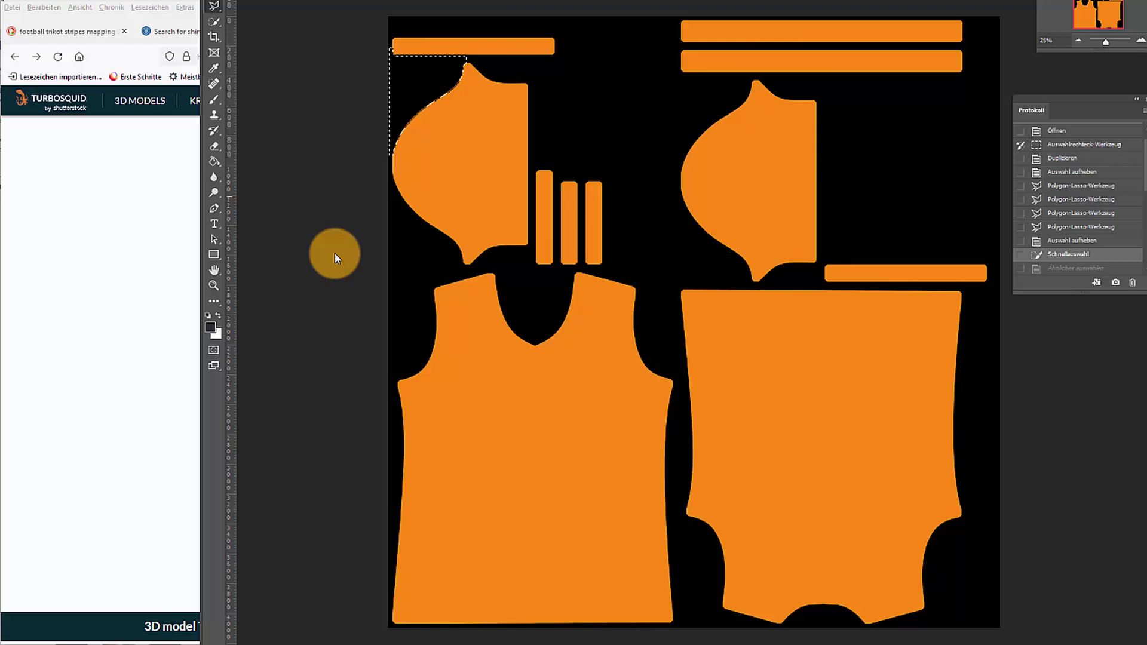
Step: Extend the selection to all similar black areas around the shirt pieces with Select Similar
{"action": "key", "text": "alt+a"}
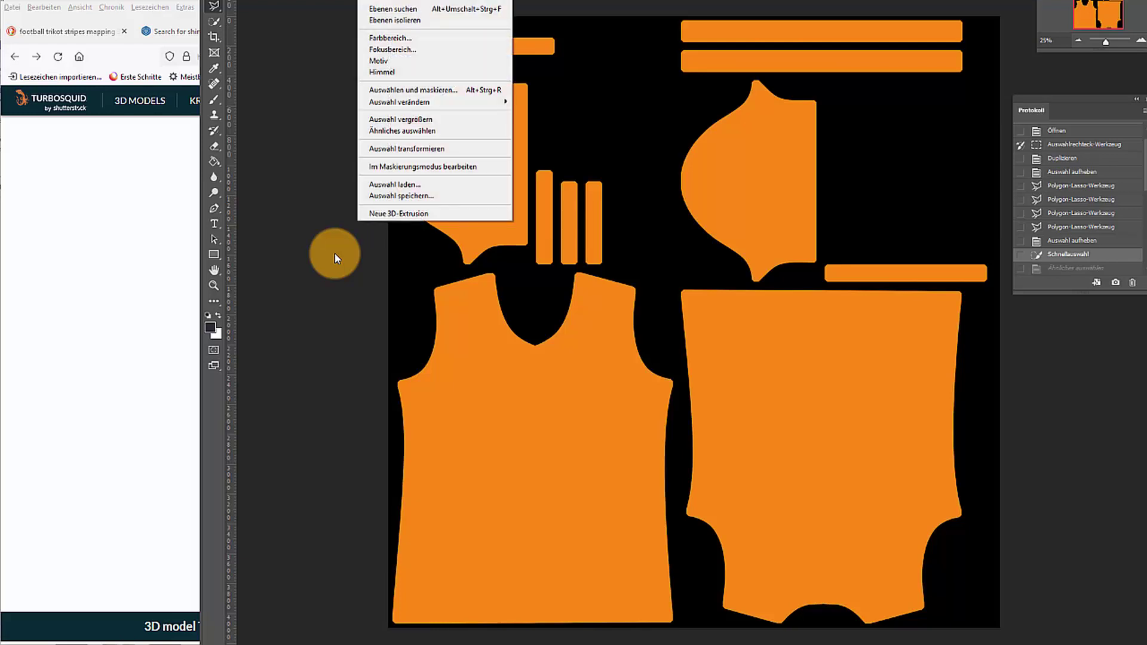
{"action": "key", "text": "Down"}
{"action": "key", "text": "Down"}
{"action": "key", "text": "Down"}
{"action": "key", "text": "Down"}
{"action": "key", "text": "Down"}
{"action": "key", "text": "Down"}
{"action": "key", "text": "Down"}
{"action": "key", "text": "Down"}
{"action": "key", "text": "Down"}
{"action": "key", "text": "Down"}
{"action": "key", "text": "Return"}
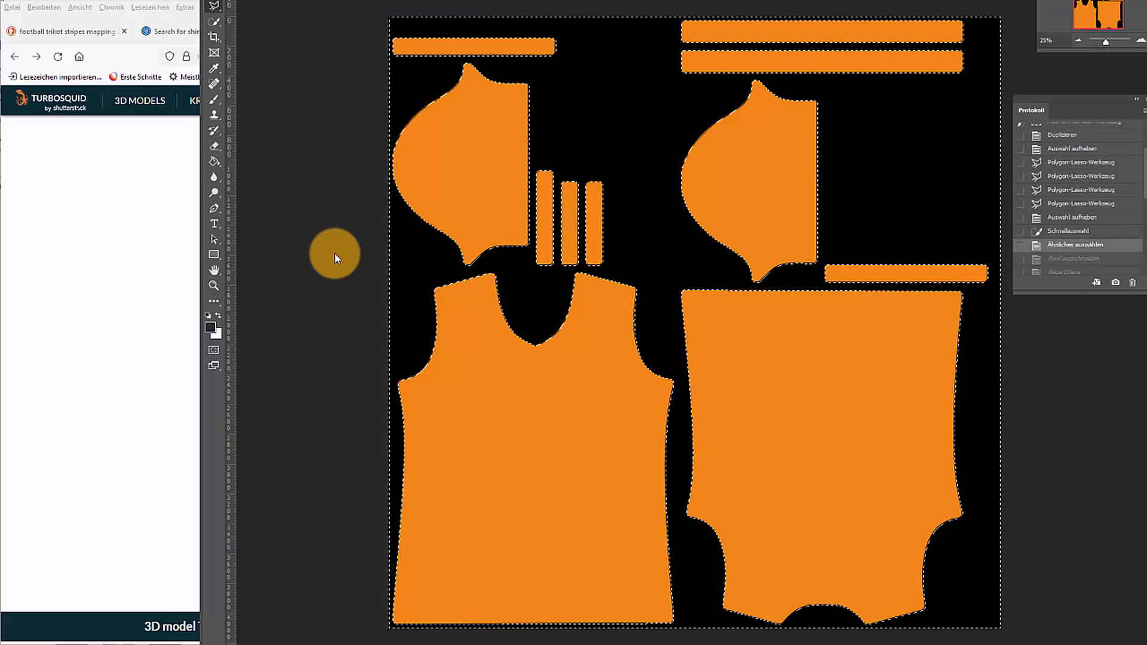
Step: Redo cutting out the black background and pasting it in place on a new layer, including the layer visibility check
{"action": "key", "text": "ctrl+shift+z"}
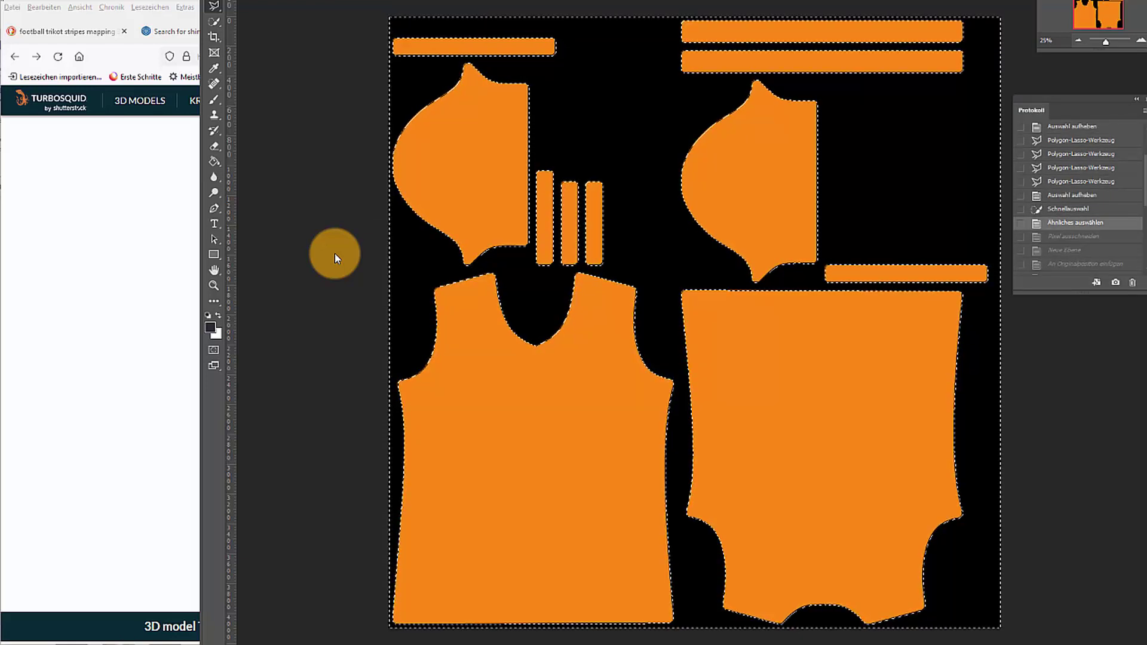
{"action": "key", "text": "ctrl+shift+z"}
{"action": "key", "text": "ctrl+shift+z"}
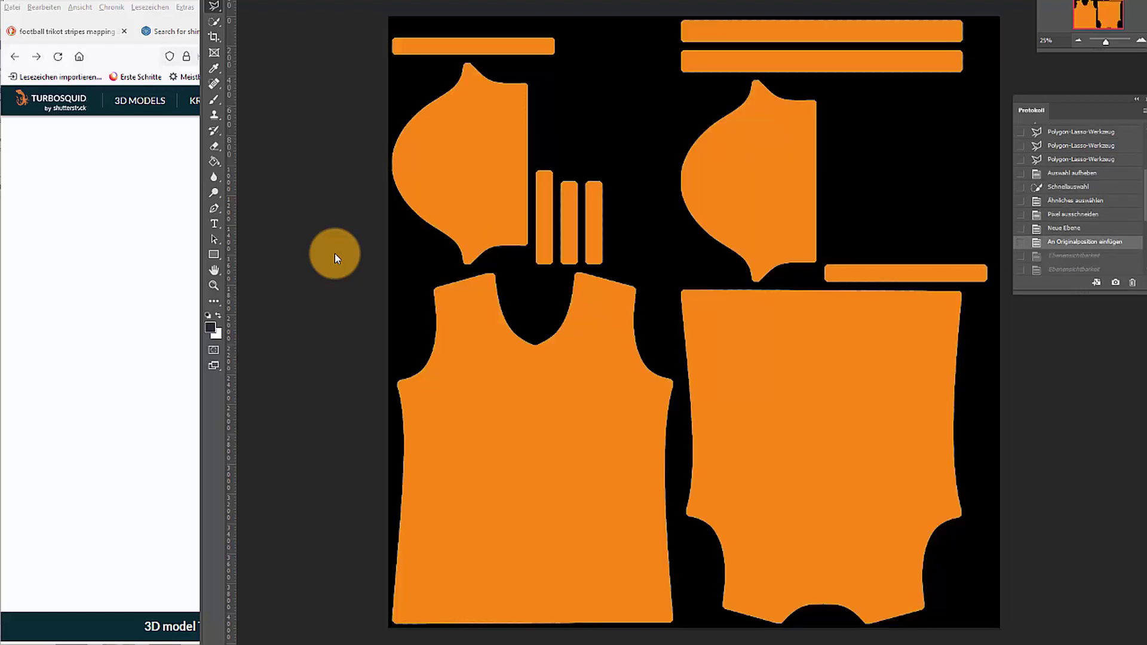
{"action": "key", "text": "ctrl+shift+z"}
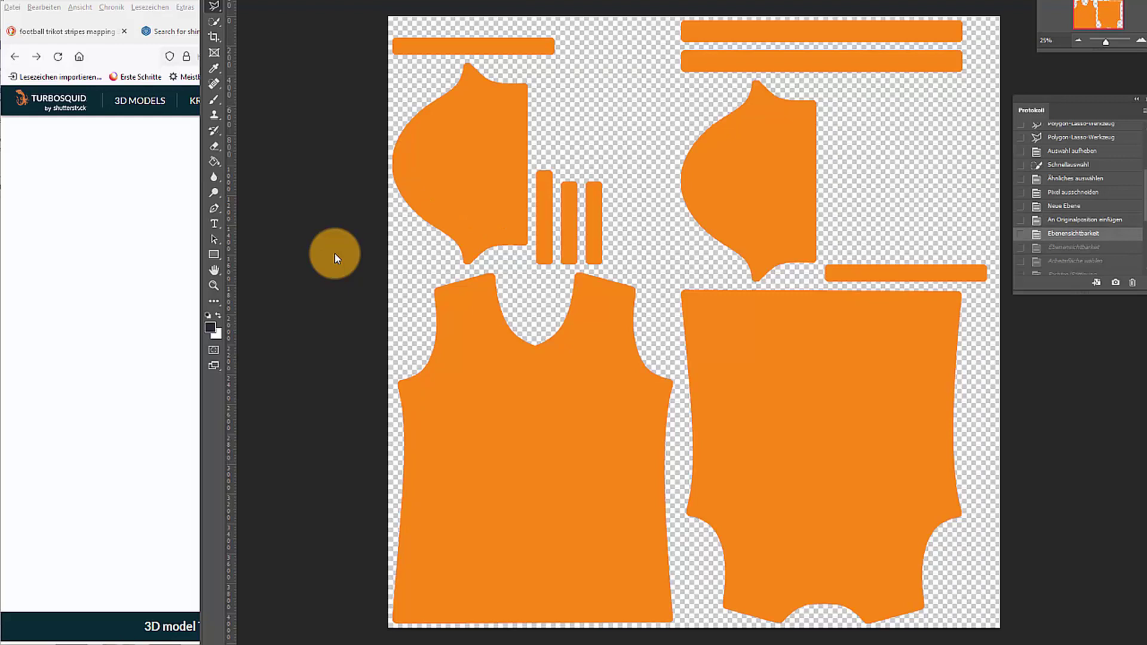
{"action": "key", "text": "ctrl+shift+z"}
Step: Redo the Hue/Saturation change over the whole canvas that recolours the shirt pieces from orange to blue, and clear the selection
{"action": "key", "text": "ctrl+shift+z"}
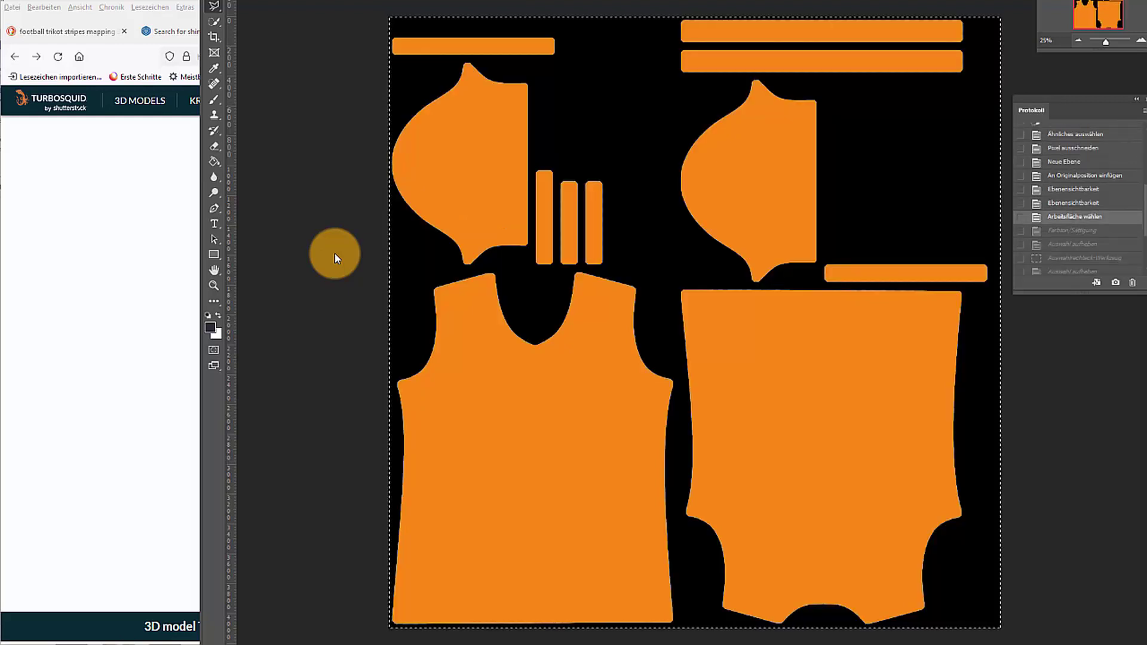
{"action": "key", "text": "ctrl+shift+z"}
{"action": "key", "text": "ctrl+shift+z"}
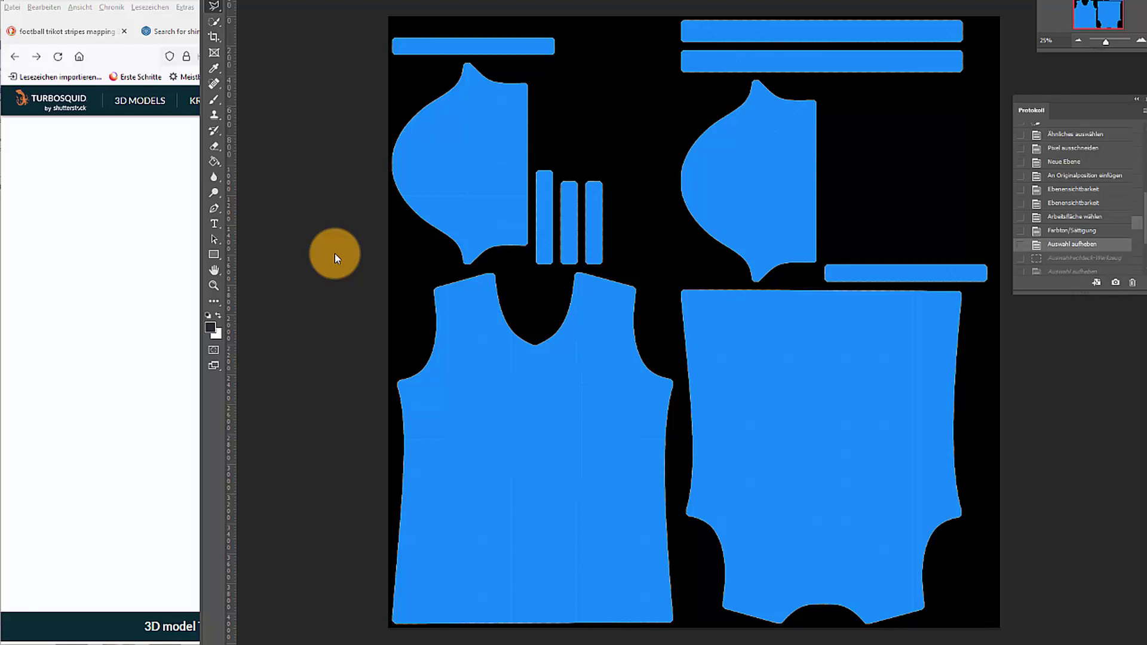
Step: Redo the two Polygonal Lasso selections outlining zigzag stripes on the left half of the shirt's front piece
{"action": "key", "text": "ctrl+shift+z"}
{"action": "key", "text": "ctrl+shift+z"}
{"action": "key", "text": "ctrl+shift+z"}
{"action": "key", "text": "ctrl+shift+z"}
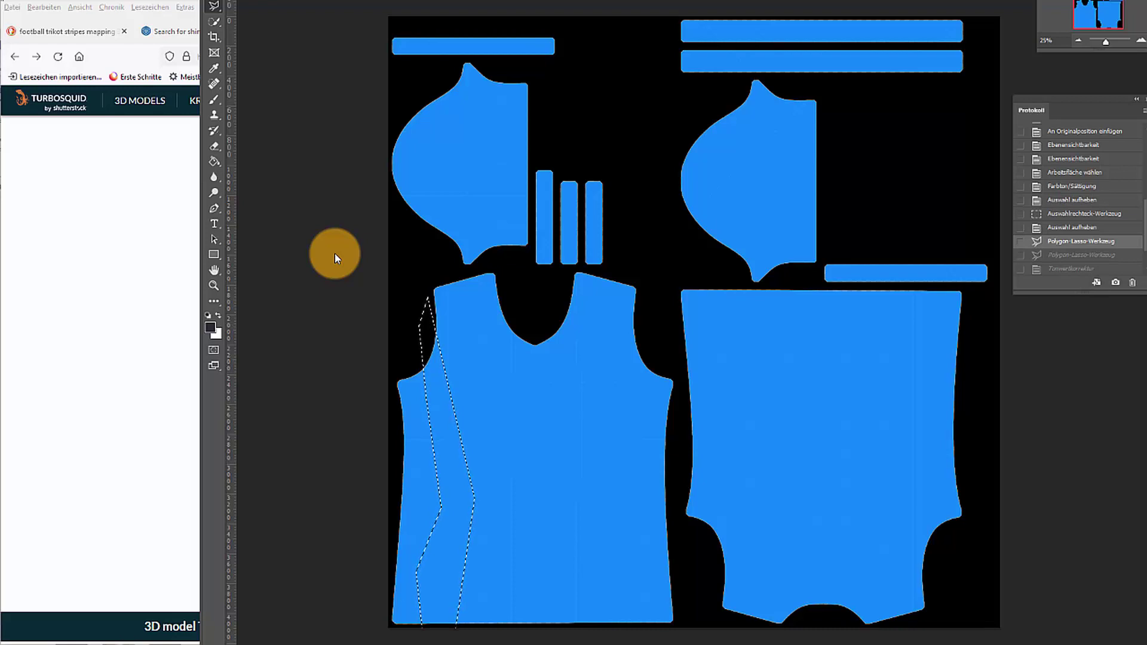
{"action": "key", "text": "ctrl+shift+z"}
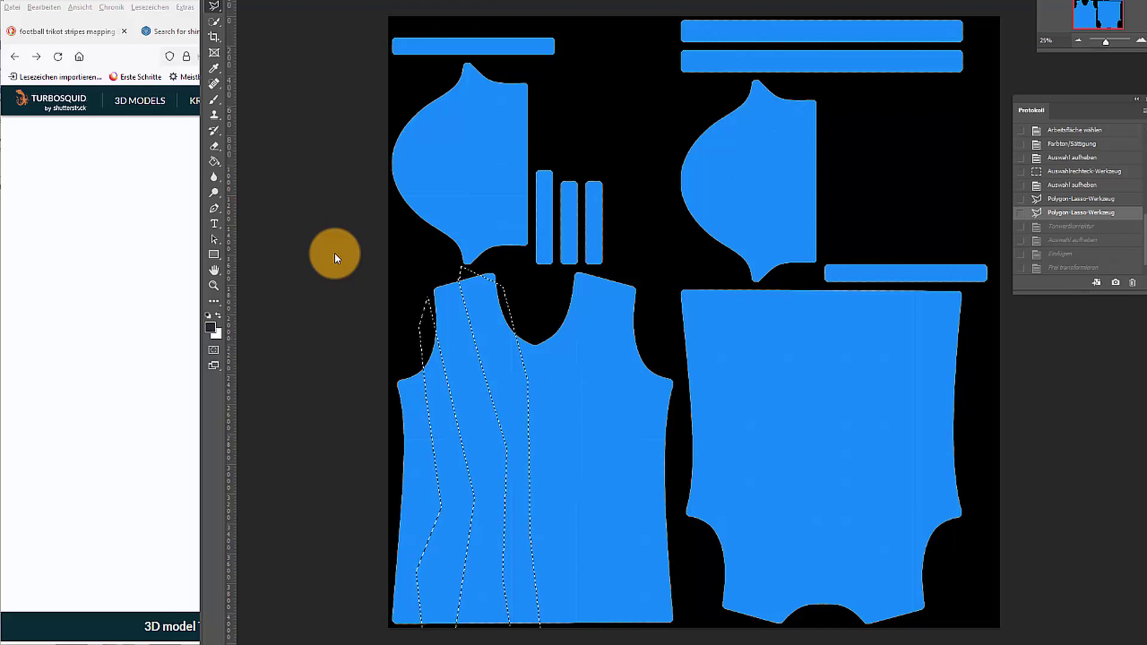
{"action": "key", "text": "ctrl+l"}
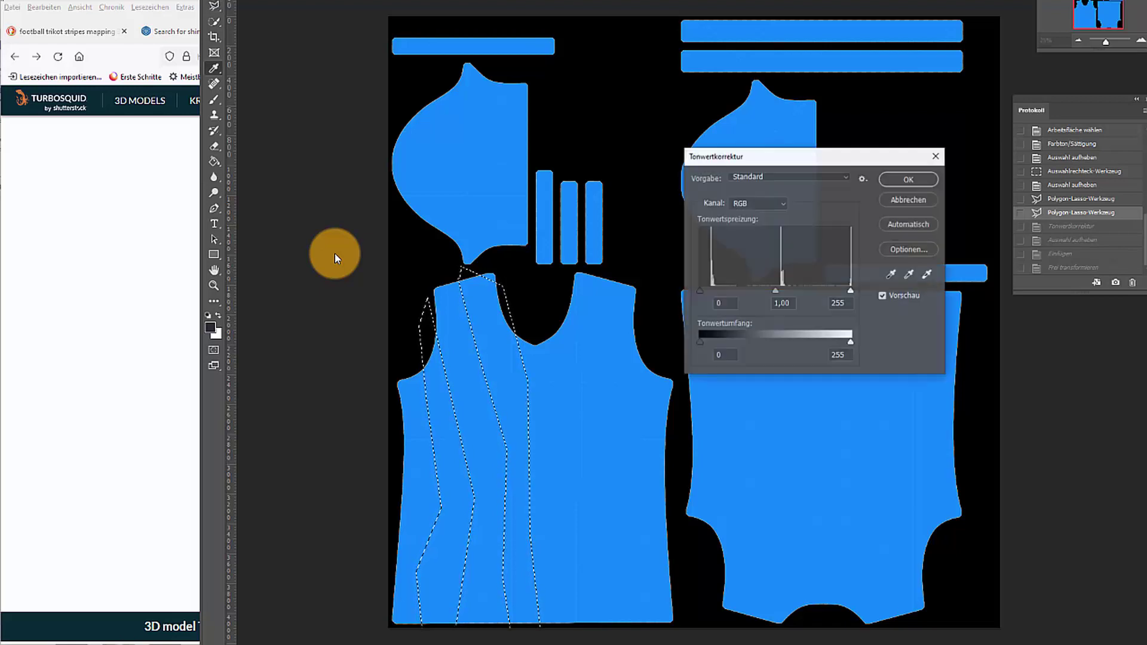
{"action": "left_click_drag", "start_coordinate": [776, 290], "coordinate": [707, 291]}
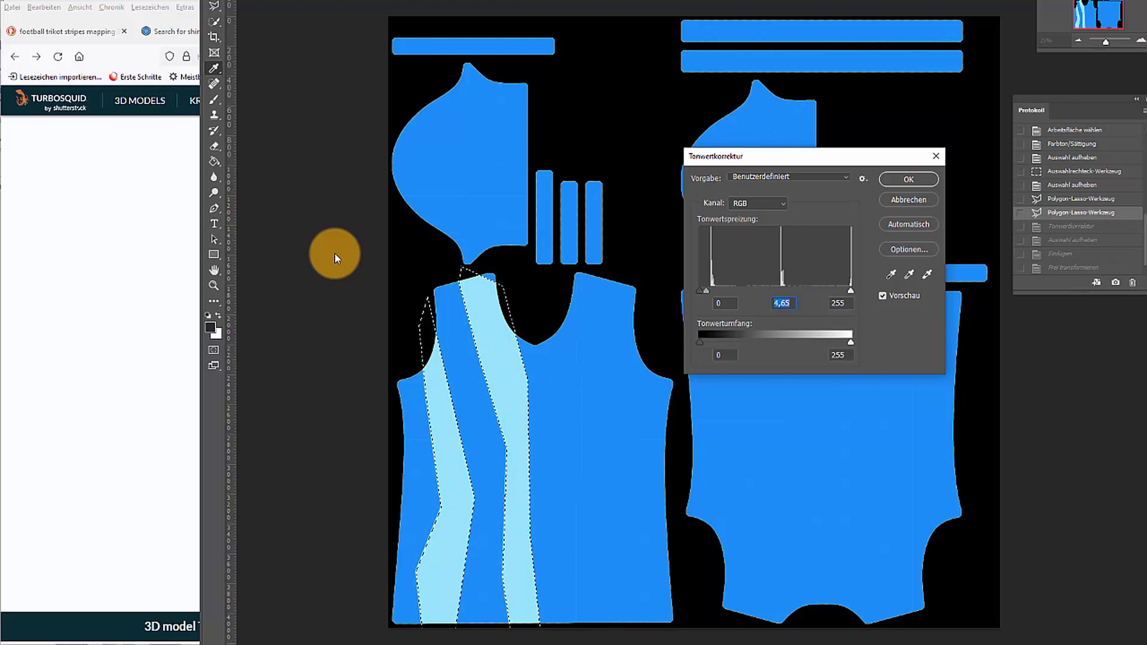
{"action": "key", "text": "Escape"}
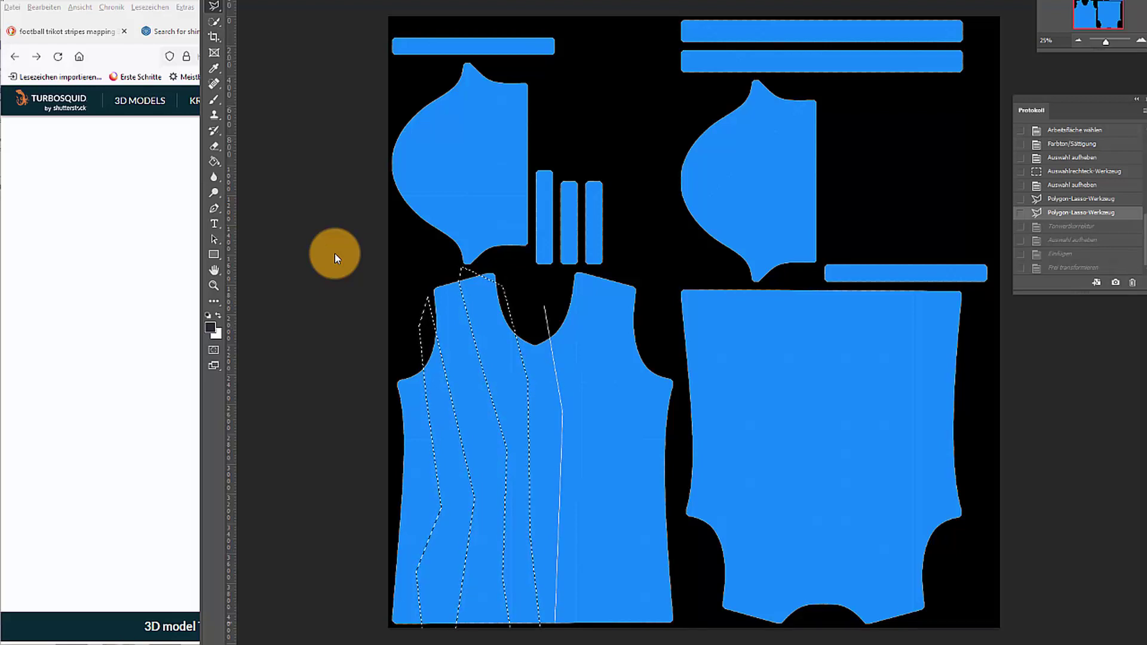
Step: Add two more zigzag stripes to the selection on the right half of the shirt's front piece with the Polygonal Lasso
{"action": "left_click", "coordinate": [592, 634]}
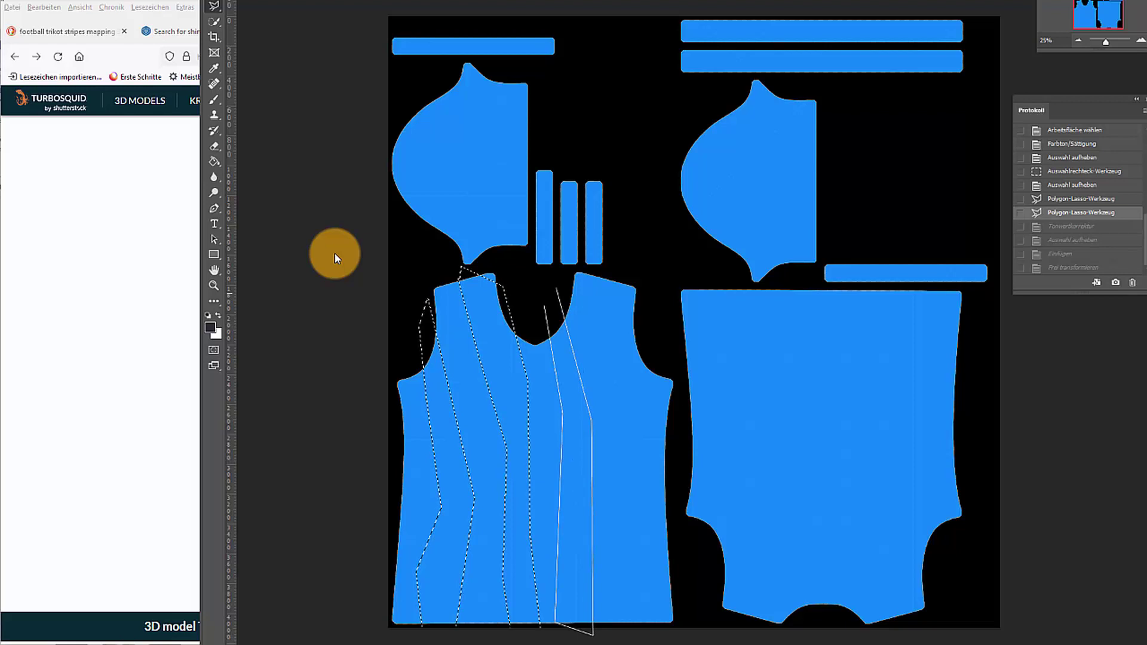
{"action": "key", "text": "Return"}
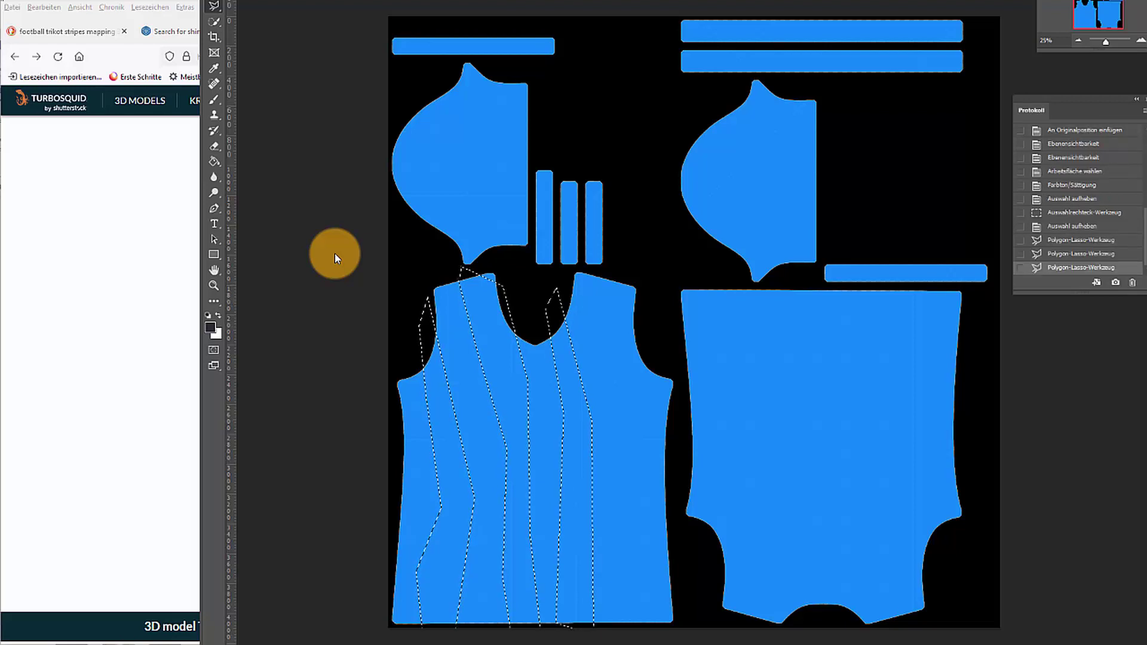
{"action": "left_click", "coordinate": [609, 269]}
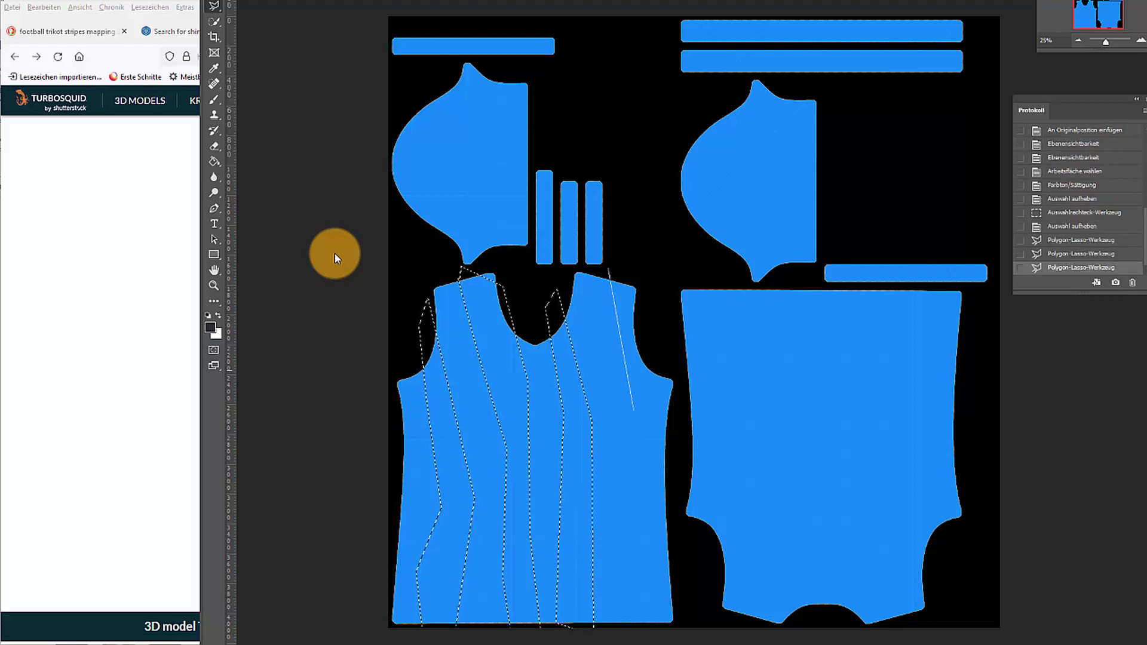
{"action": "left_click", "coordinate": [627, 449]}
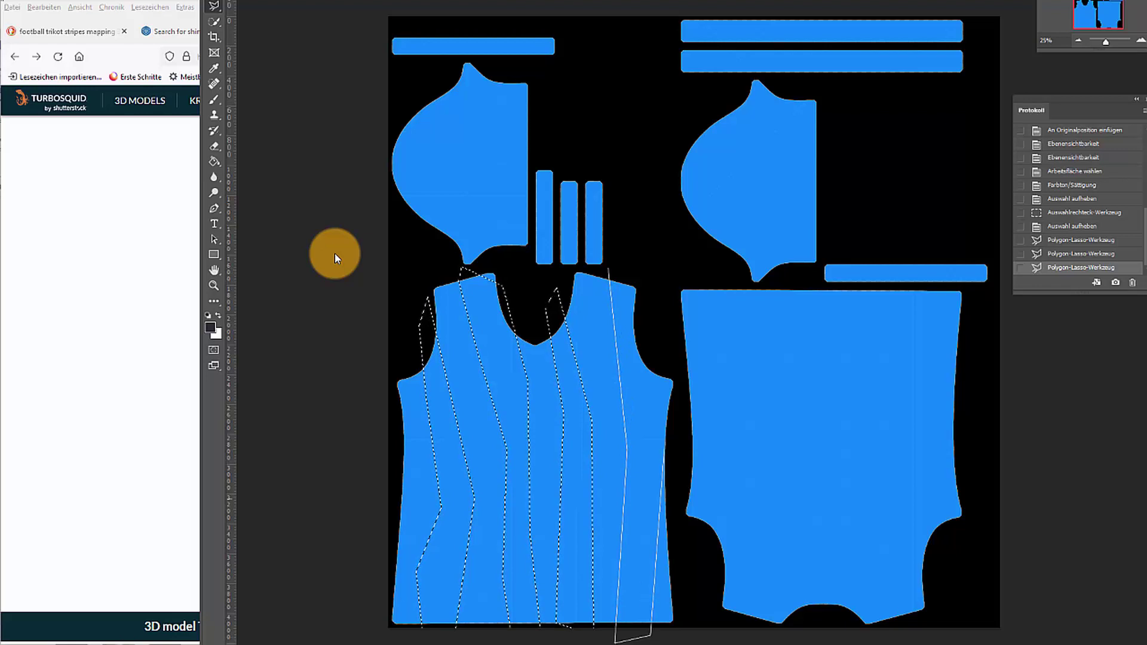
{"action": "left_click", "coordinate": [650, 635]}
{"action": "left_click", "coordinate": [658, 359]}
{"action": "left_click", "coordinate": [642, 263]}
{"action": "key", "text": "Return"}
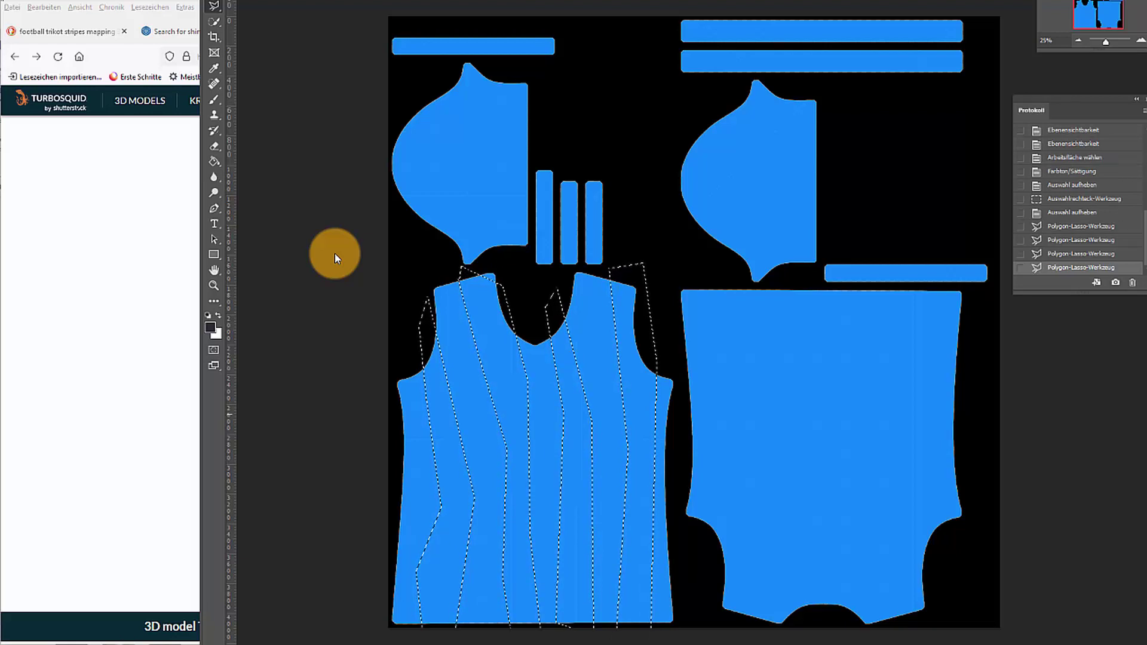
Step: Brighten the four selected stripes to pale blue with Levels, setting the midtone input value to 9.99
{"action": "key", "text": "ctrl+l"}
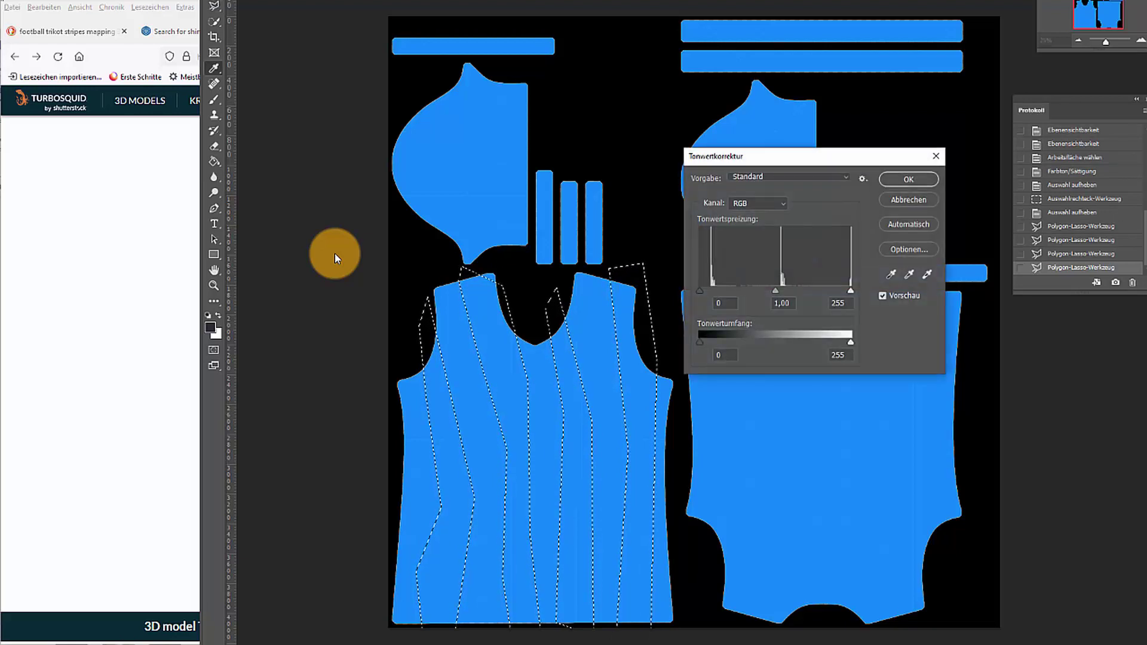
{"action": "left_click_drag", "start_coordinate": [776, 291], "coordinate": [701, 291]}
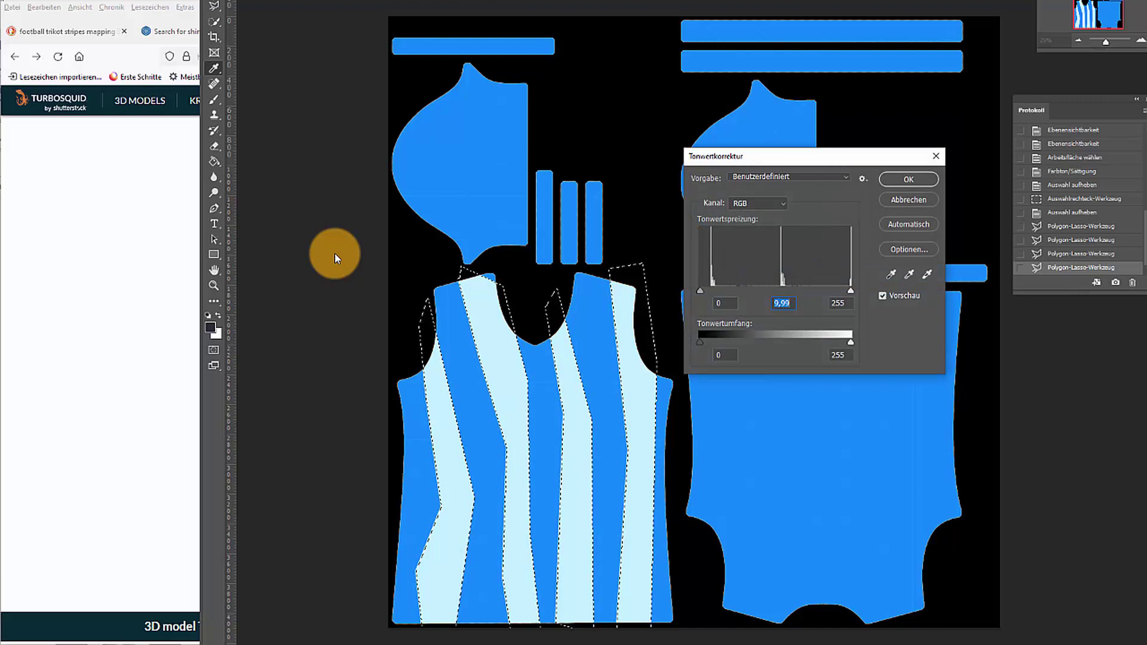
{"action": "key", "text": "Return"}
{"action": "key", "text": "alt+b"}
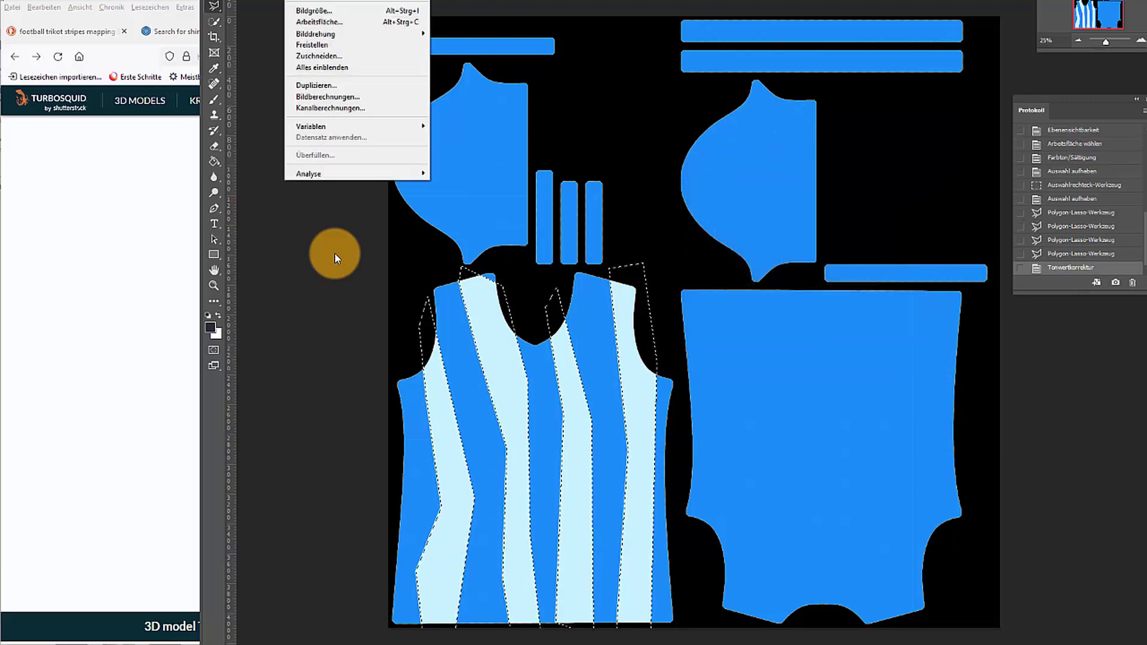
{"action": "mouse_move", "coordinate": [315, 0]}
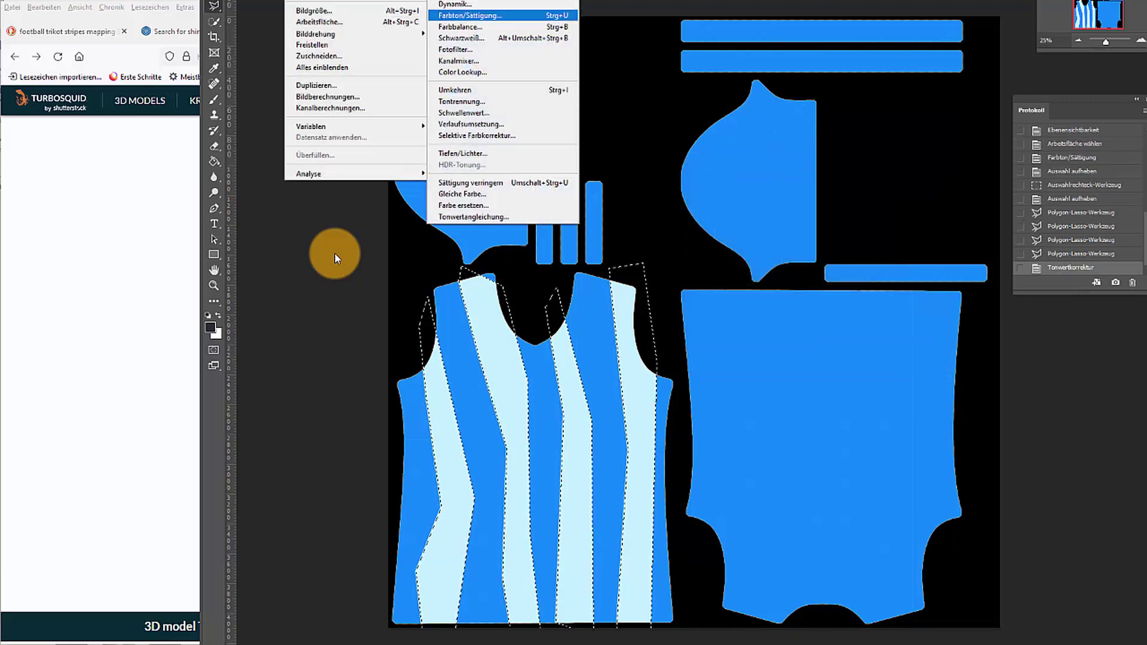
{"action": "key", "text": "Return"}
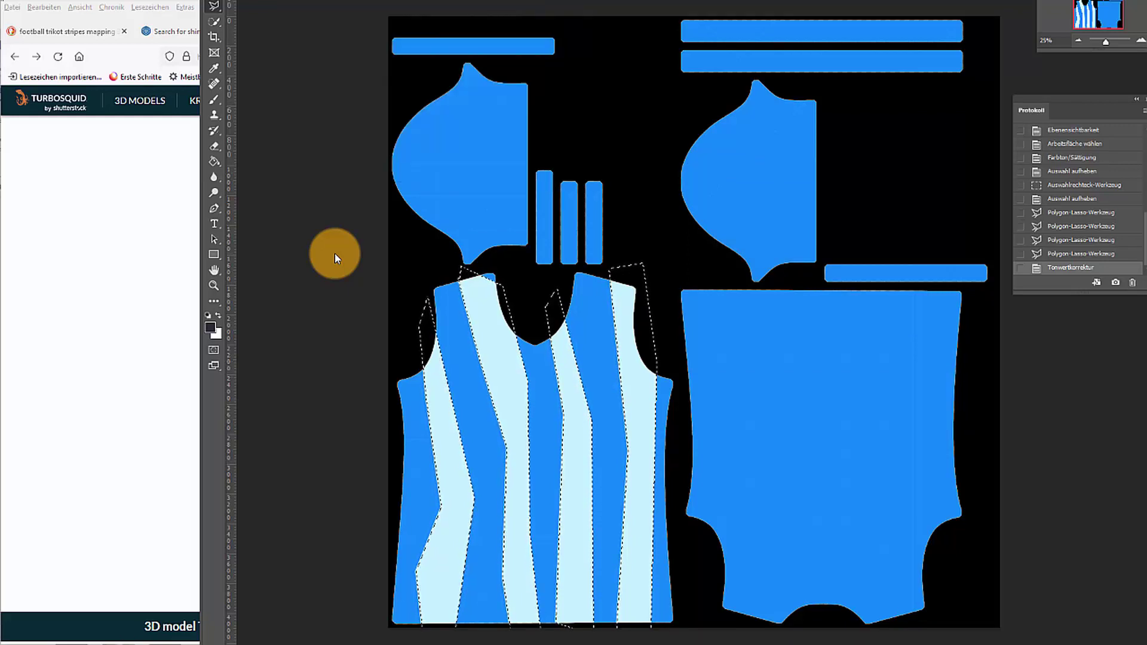
Step: Switch to the FC Barcelona logo document and undo its edits back to the opened image with white background
{"action": "key", "text": "ctrl+Tab"}
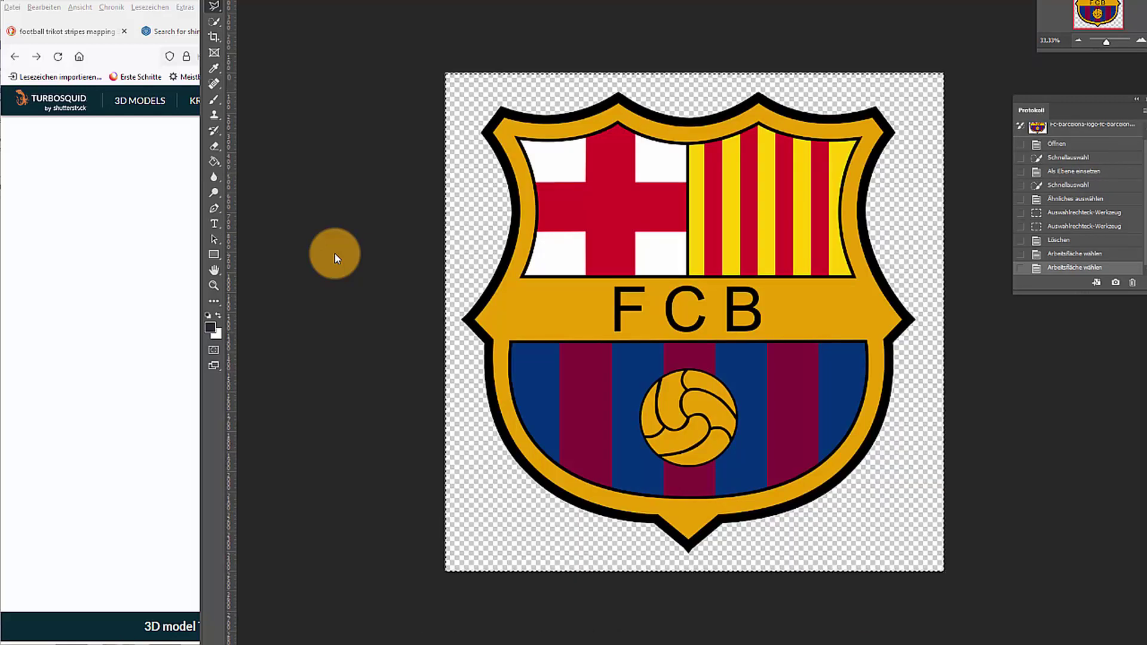
{"action": "key", "text": "ctrl+z"}
{"action": "key", "text": "ctrl+z"}
{"action": "key", "text": "ctrl+z"}
{"action": "key", "text": "ctrl+z"}
{"action": "key", "text": "ctrl+z"}
{"action": "key", "text": "ctrl+z"}
{"action": "key", "text": "ctrl+z"}
{"action": "key", "text": "ctrl+z"}
{"action": "key", "text": "ctrl+z"}
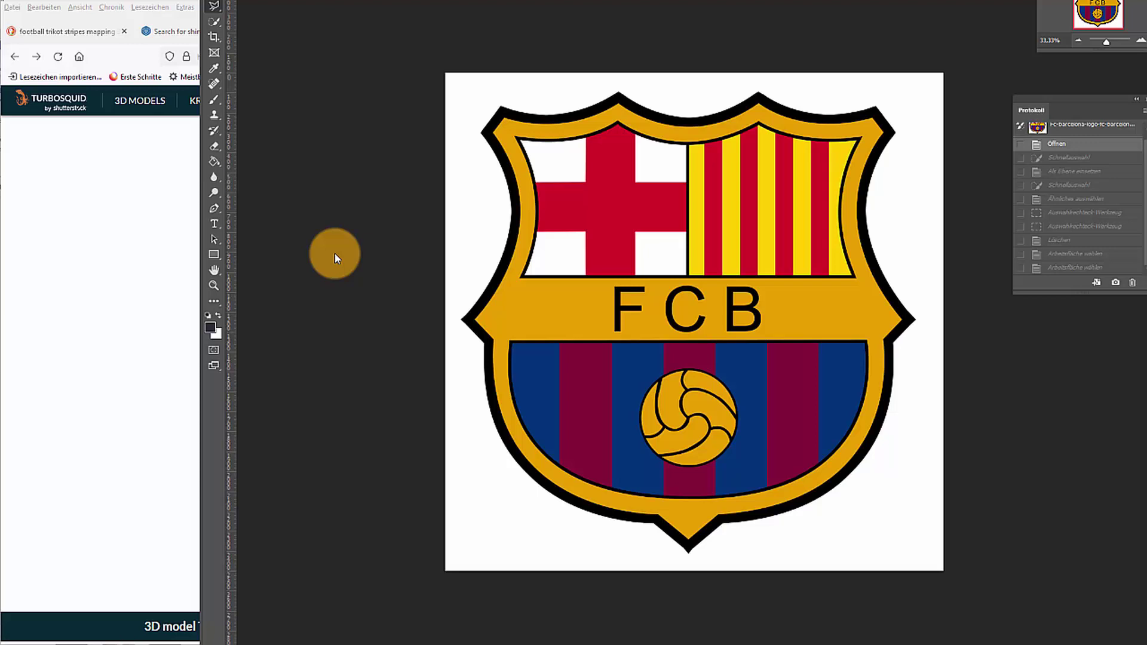
Step: Convert the logo's background to a regular layer and delete the white area around the crest using the Magic Wand
{"action": "key", "text": "ctrl+shift+n"}
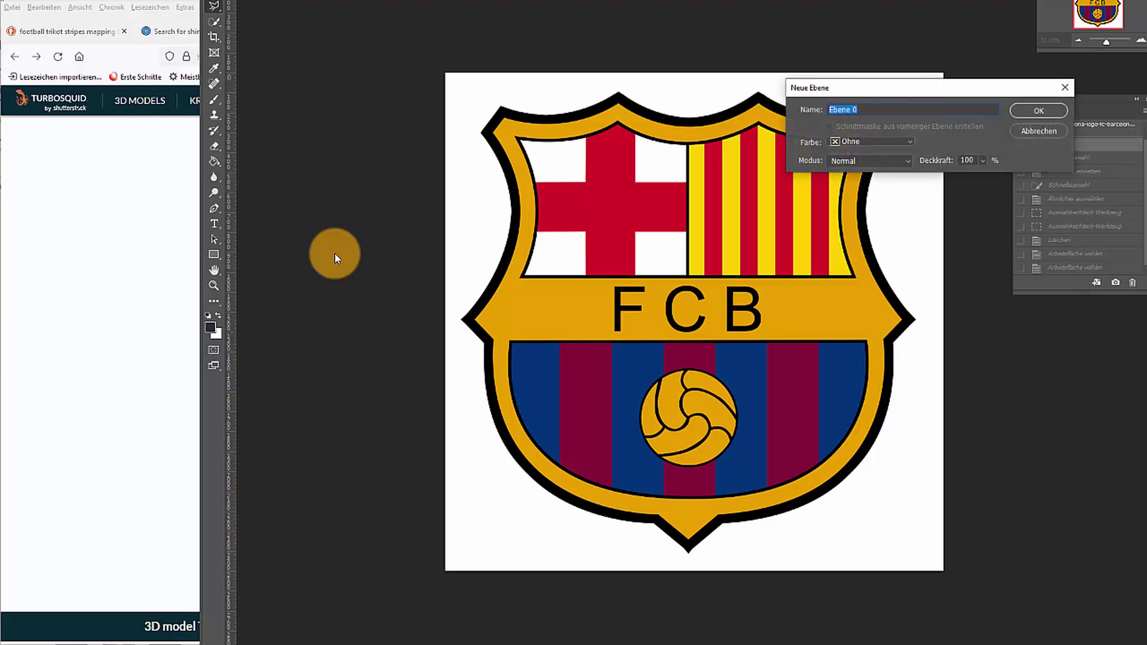
{"action": "key", "text": "Return"}
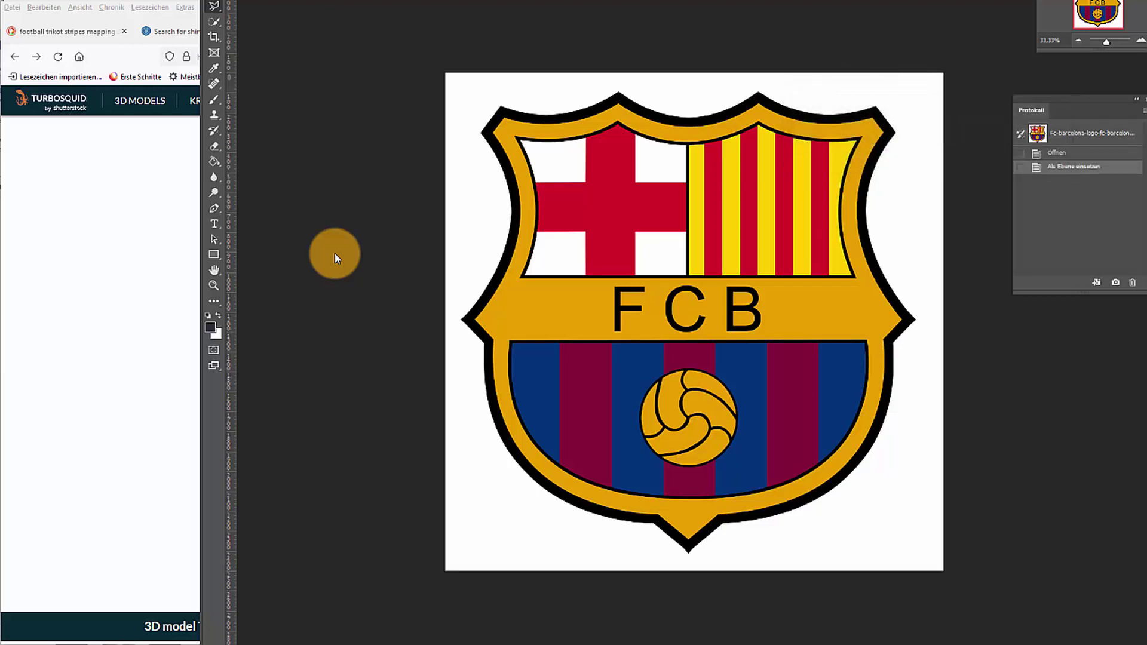
{"action": "key", "text": "w"}
{"action": "key", "text": "shift+w"}
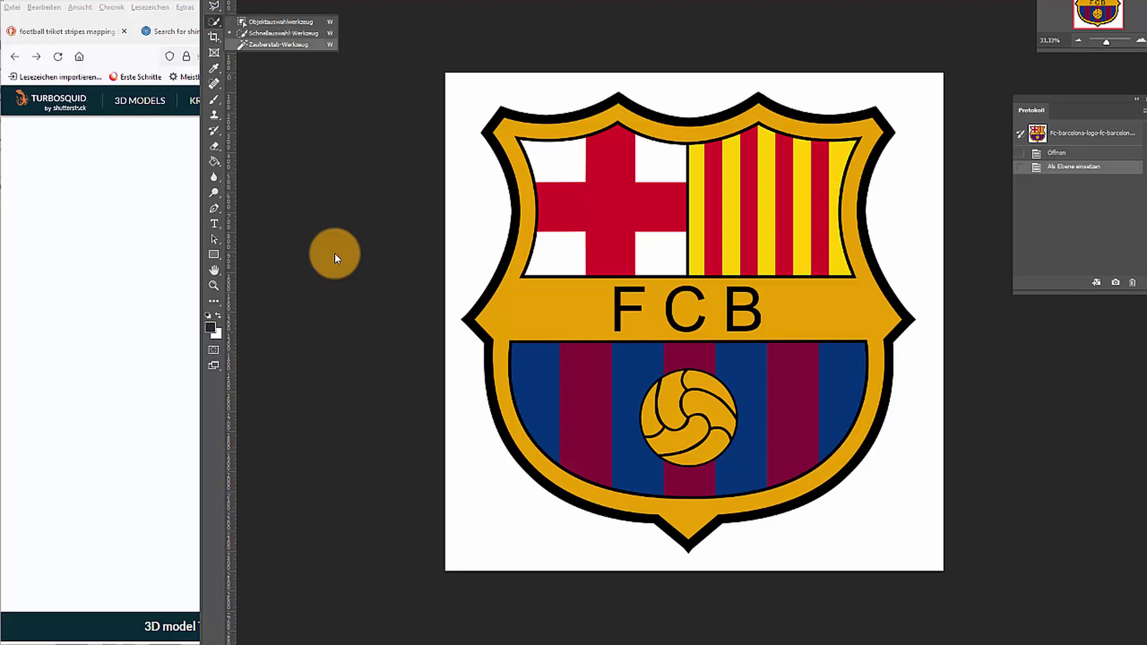
{"action": "left_click", "coordinate": [335, 259]}
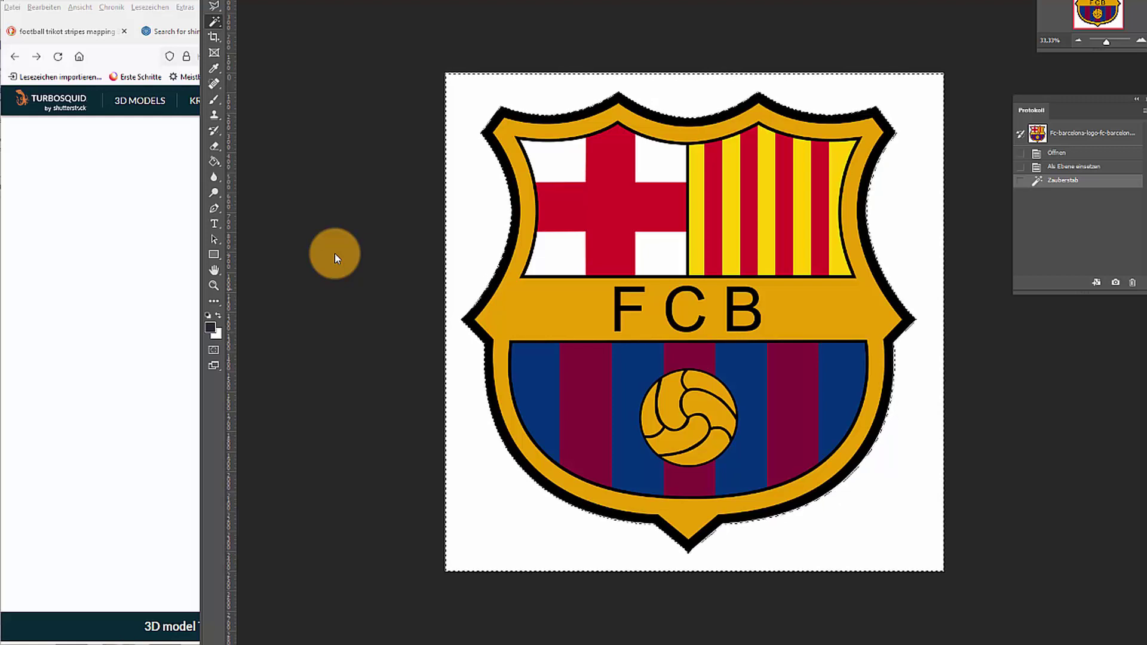
{"action": "key", "text": "Delete"}
Step: Copy the whole cut-out crest and paste it into the striped T-shirt texture document
{"action": "key", "text": "ctrl+a"}
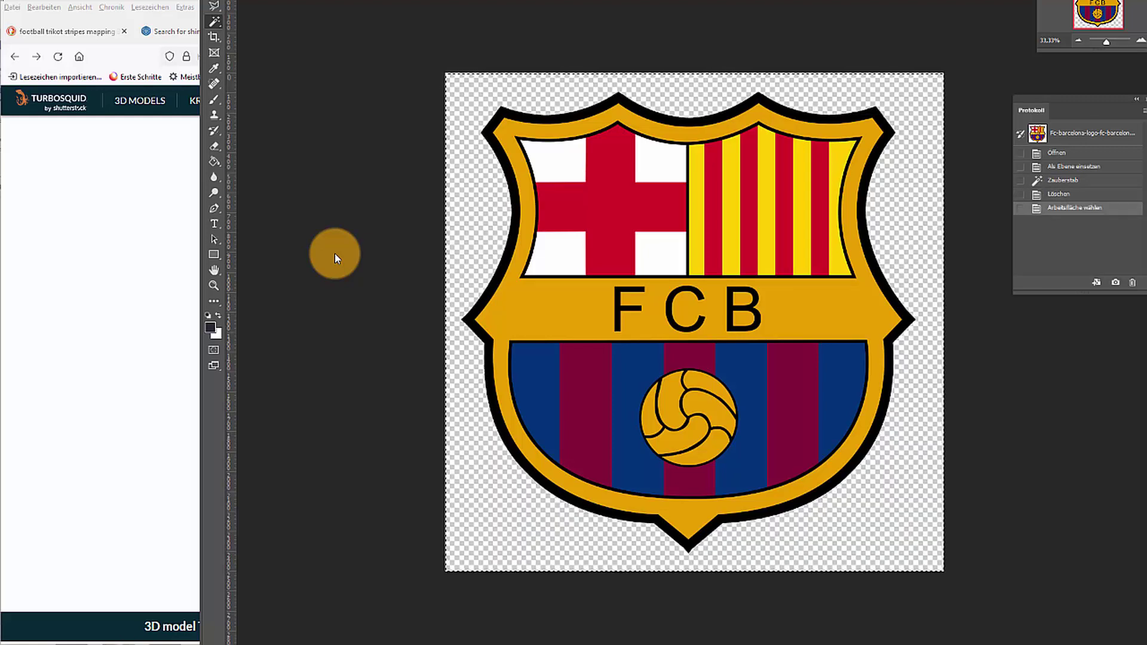
{"action": "key", "text": "ctrl+c"}
{"action": "key", "text": "ctrl+Tab"}
{"action": "key", "text": "ctrl+v"}
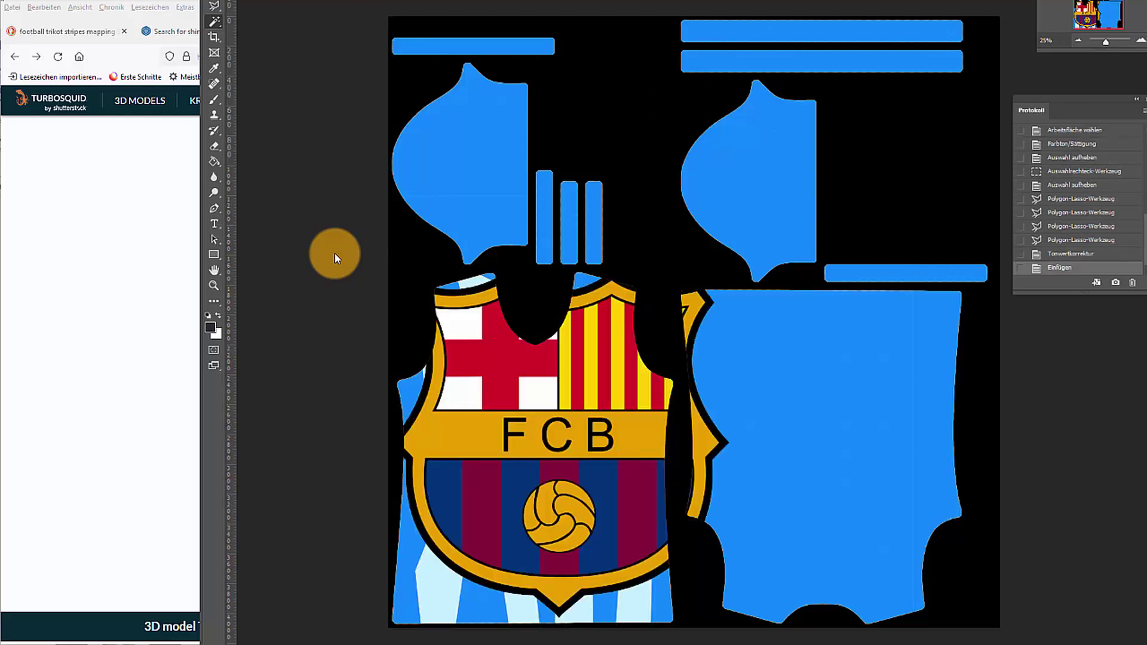
Step: Scale the pasted crest down to badge size with Free Transform and place it on the chest of the striped shirt front
{"action": "key", "text": "alt+b"}
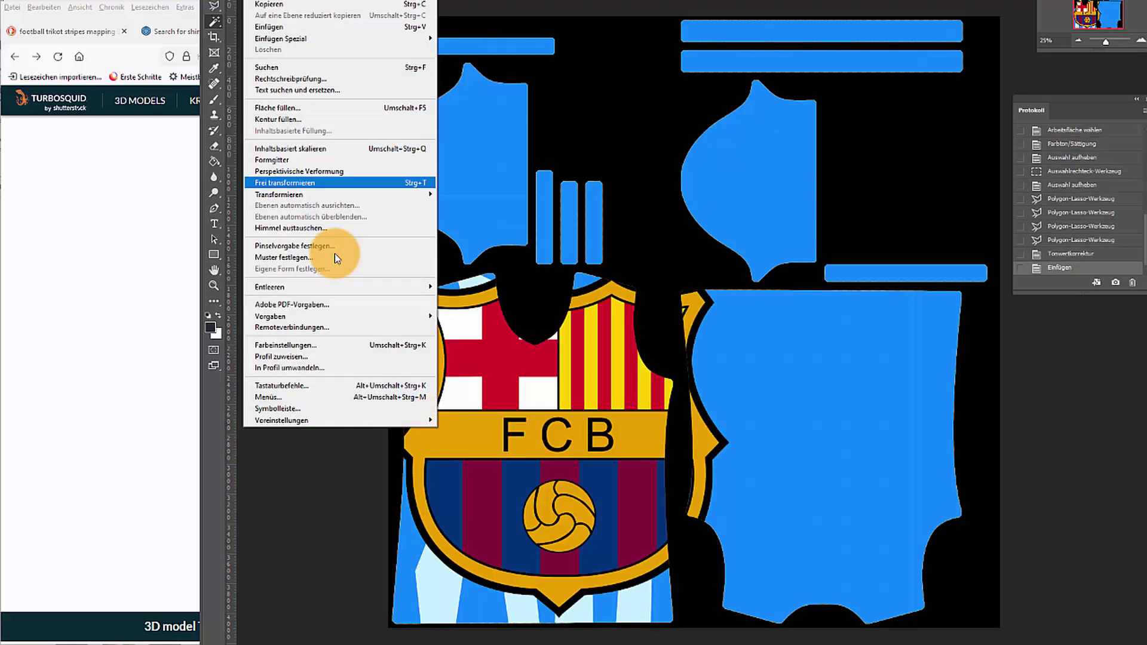
{"action": "mouse_move", "coordinate": [336, 194]}
{"action": "key", "text": "Down"}
{"action": "key", "text": "Return"}
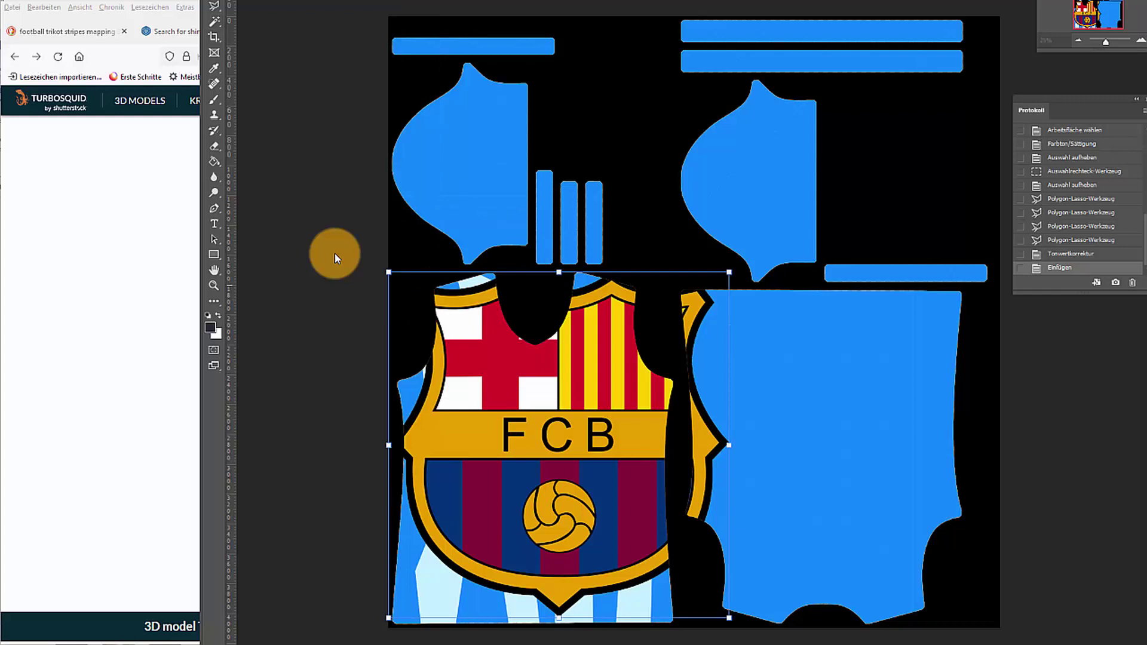
{"action": "left_click_drag", "start_coordinate": [729, 272], "coordinate": [458, 546]}
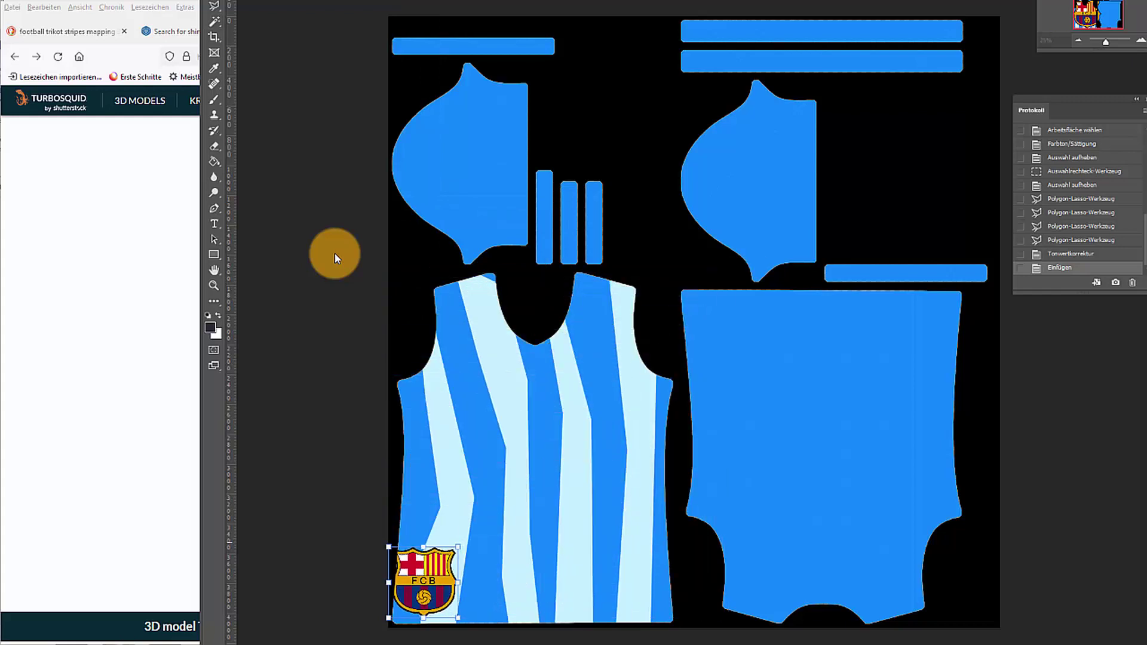
{"action": "mouse_move", "coordinate": [436, 585]}
{"action": "left_mouse_down"}
{"action": "mouse_move", "coordinate": [515, 515]}
{"action": "mouse_move", "coordinate": [598, 402]}
{"action": "left_mouse_up"}
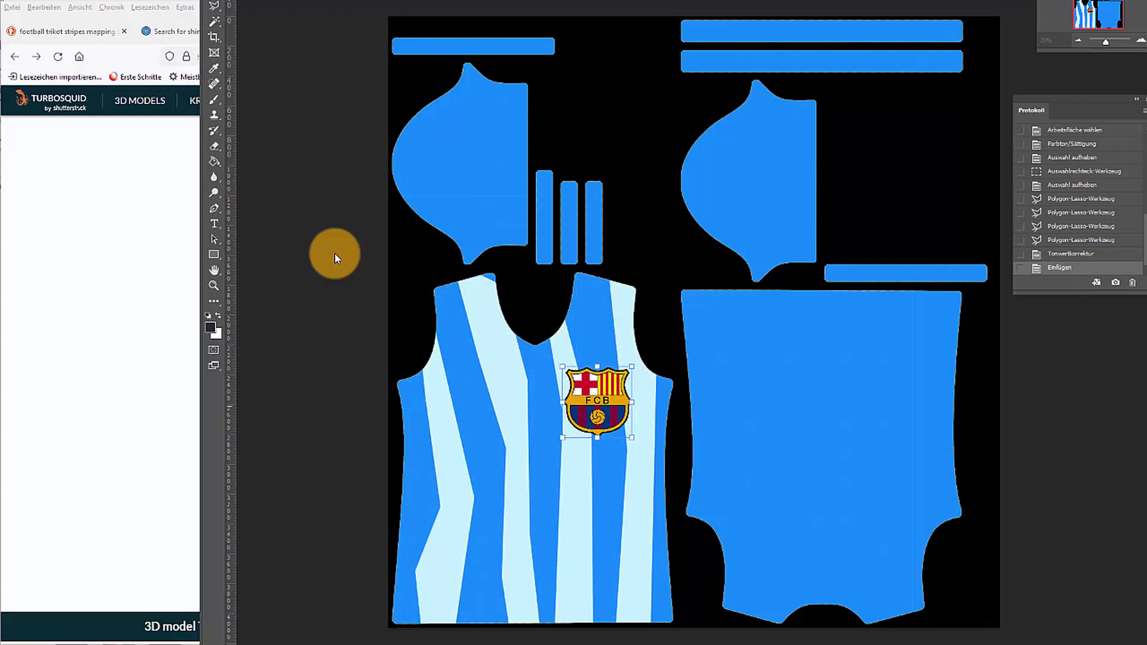
{"action": "key", "text": "Return"}
Step: Start saving the edited T-shirt texture under a new name on the local computer instead of as a cloud document
{"action": "key", "text": "alt+d"}
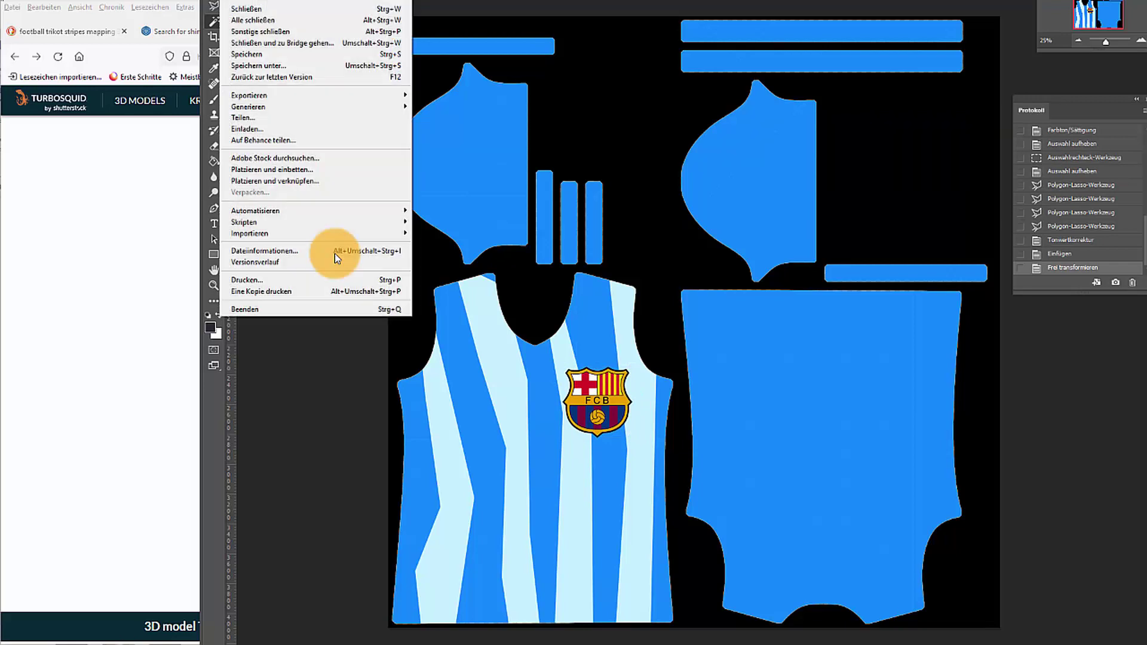
{"action": "key", "text": "Down"}
{"action": "key", "text": "Down"}
{"action": "key", "text": "Down"}
{"action": "key", "text": "Down"}
{"action": "key", "text": "Down"}
{"action": "key", "text": "Down"}
{"action": "key", "text": "Return"}
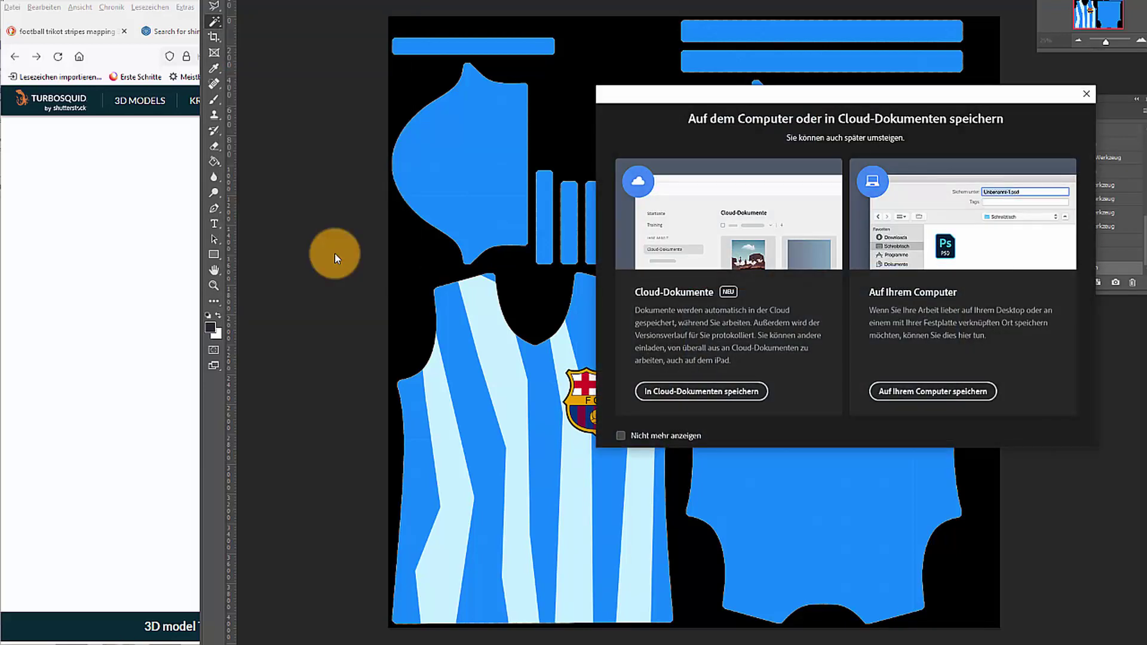
{"action": "key", "text": "Tab"}
{"action": "key", "text": "Return"}
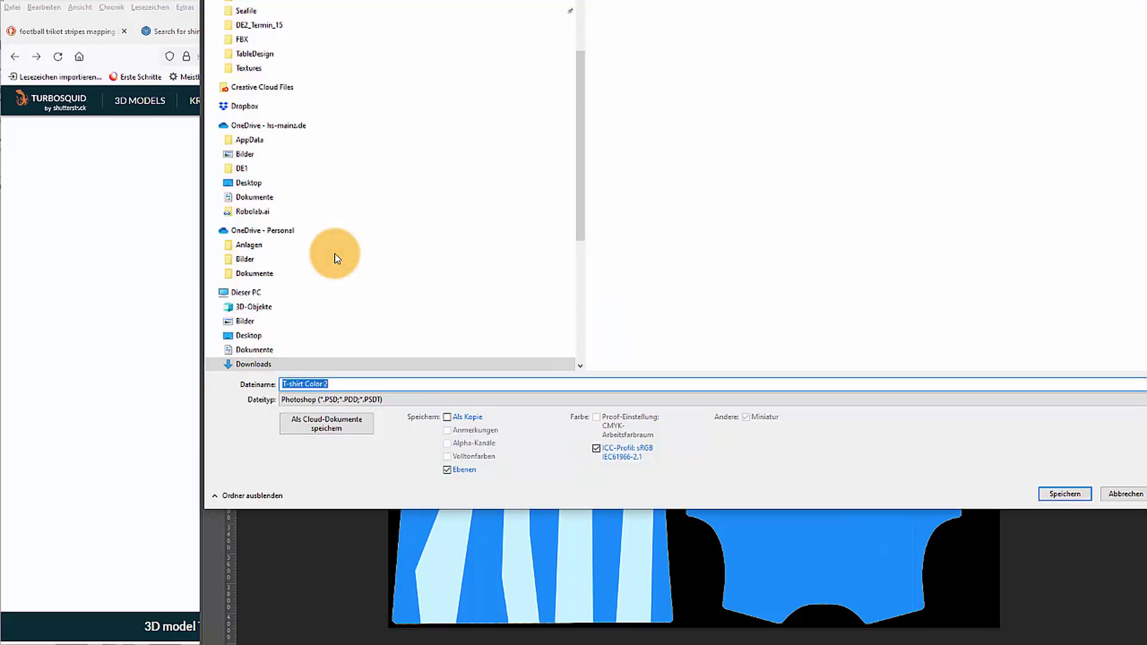
Step: Choose PNG as the file format for the saved texture
{"action": "key", "text": "Tab"}
{"action": "key", "text": "alt+Down"}
{"action": "key", "text": "Down"}
{"action": "key", "text": "Down"}
{"action": "key", "text": "Down"}
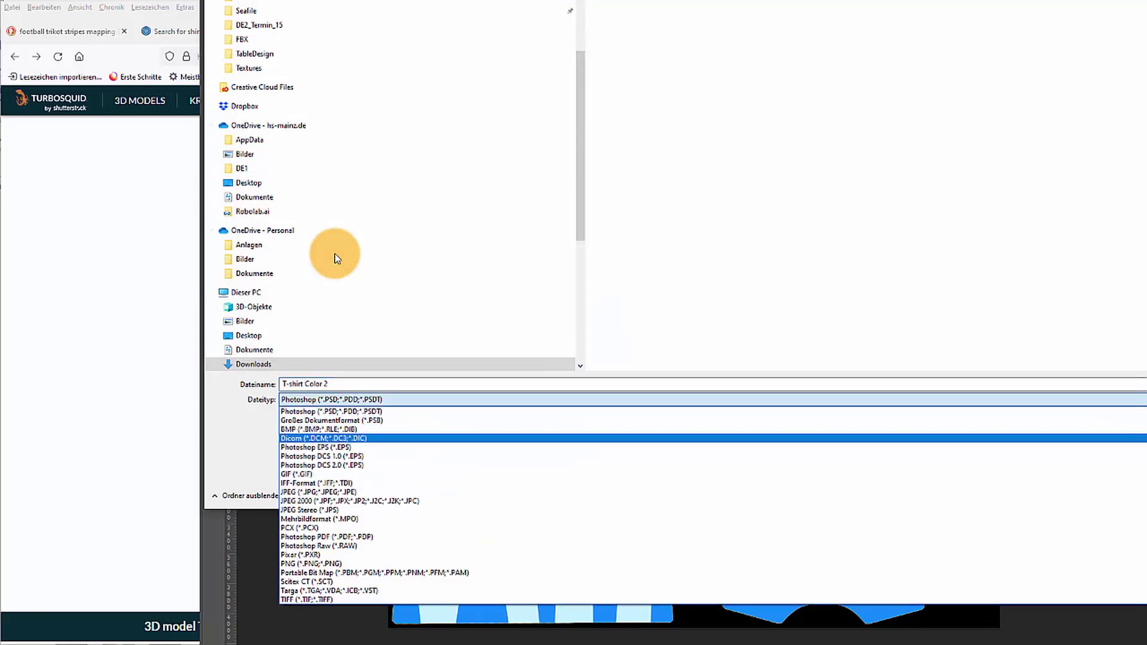
{"action": "key", "text": "Down"}
{"action": "key", "text": "Down"}
{"action": "key", "text": "Down"}
{"action": "key", "text": "Down"}
{"action": "key", "text": "Up"}
{"action": "key", "text": "Up"}
{"action": "key", "text": "Up"}
{"action": "key", "text": "Up"}
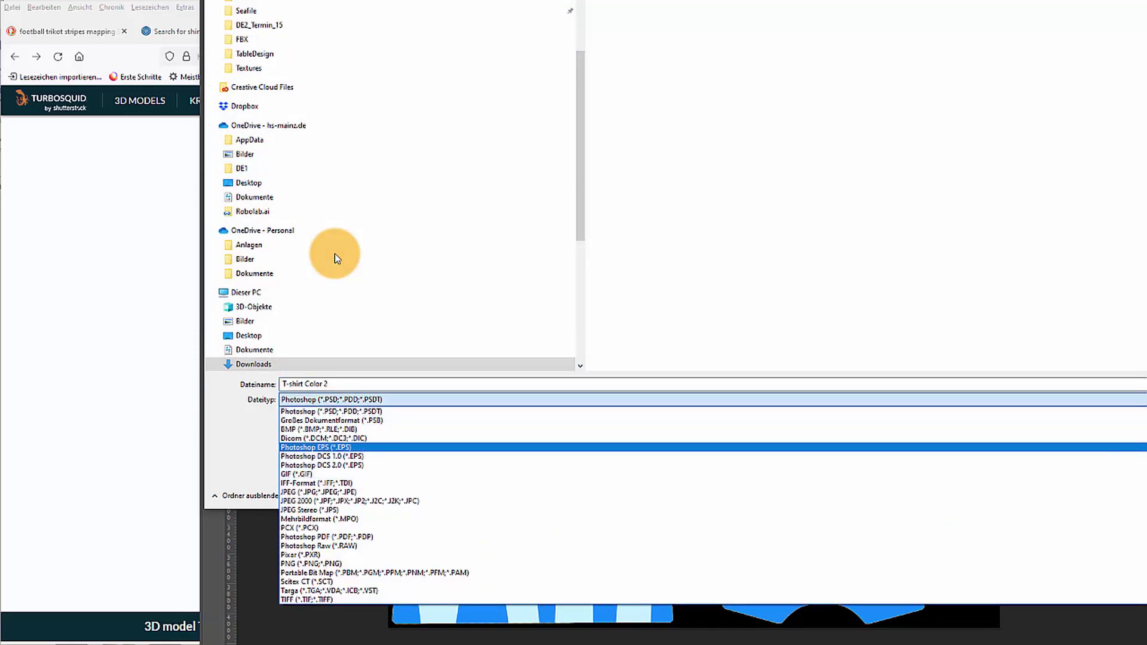
{"action": "key", "text": "Up"}
{"action": "key", "text": "Down"}
{"action": "key", "text": "Down"}
{"action": "key", "text": "Down"}
{"action": "key", "text": "Down"}
{"action": "key", "text": "Down"}
{"action": "key", "text": "Down"}
{"action": "key", "text": "Down"}
{"action": "key", "text": "Down"}
{"action": "key", "text": "Down"}
{"action": "key", "text": "Down"}
{"action": "key", "text": "Down"}
{"action": "key", "text": "Down"}
{"action": "key", "text": "Down"}
{"action": "key", "text": "Down"}
{"action": "key", "text": "Down"}
{"action": "key", "text": "Return"}
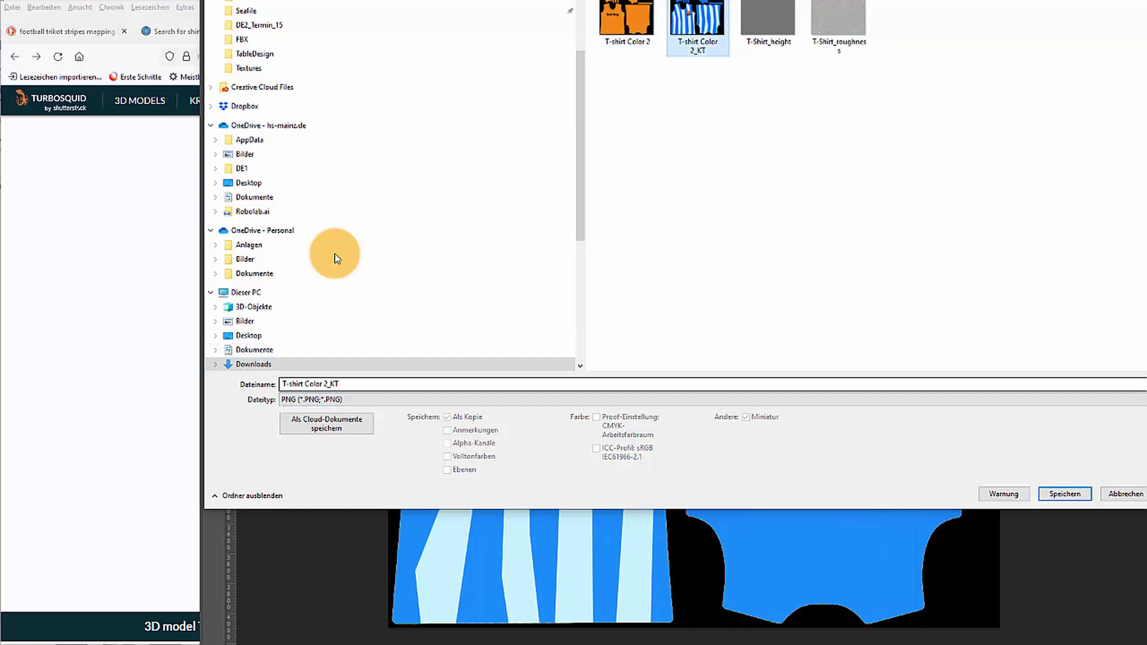
Step: Save the texture as T-shirt Color 2_KT_02 with the large file size (fastest saving) PNG option
{"action": "left_click", "coordinate": [342, 384]}
{"action": "type", "text": "_02"}
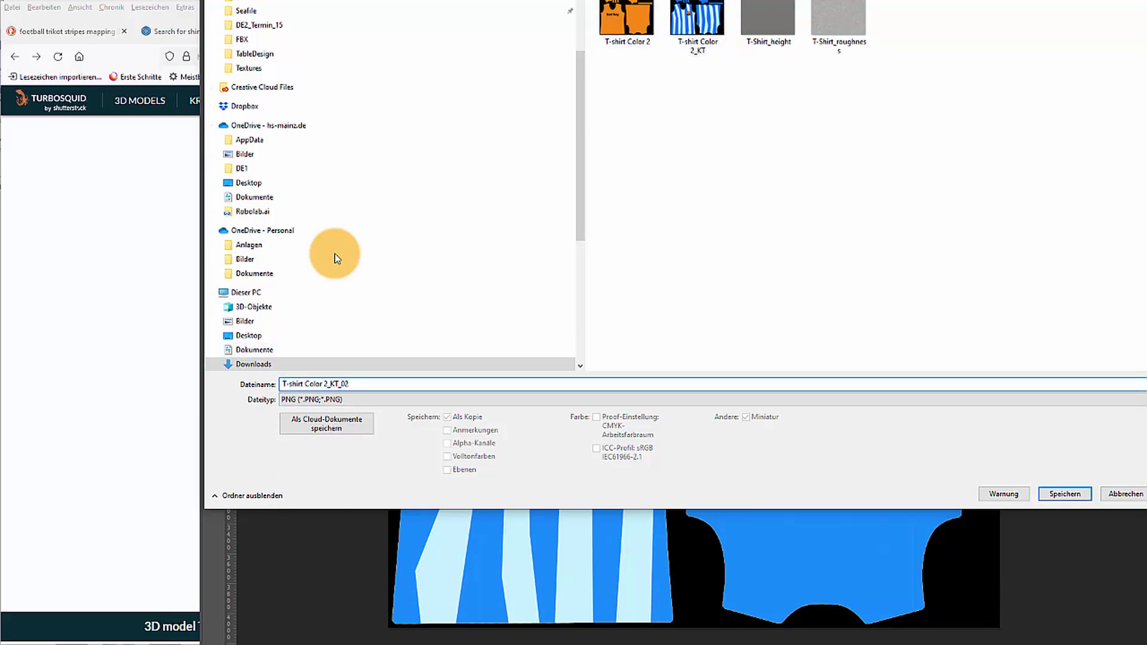
{"action": "key", "text": "Return"}
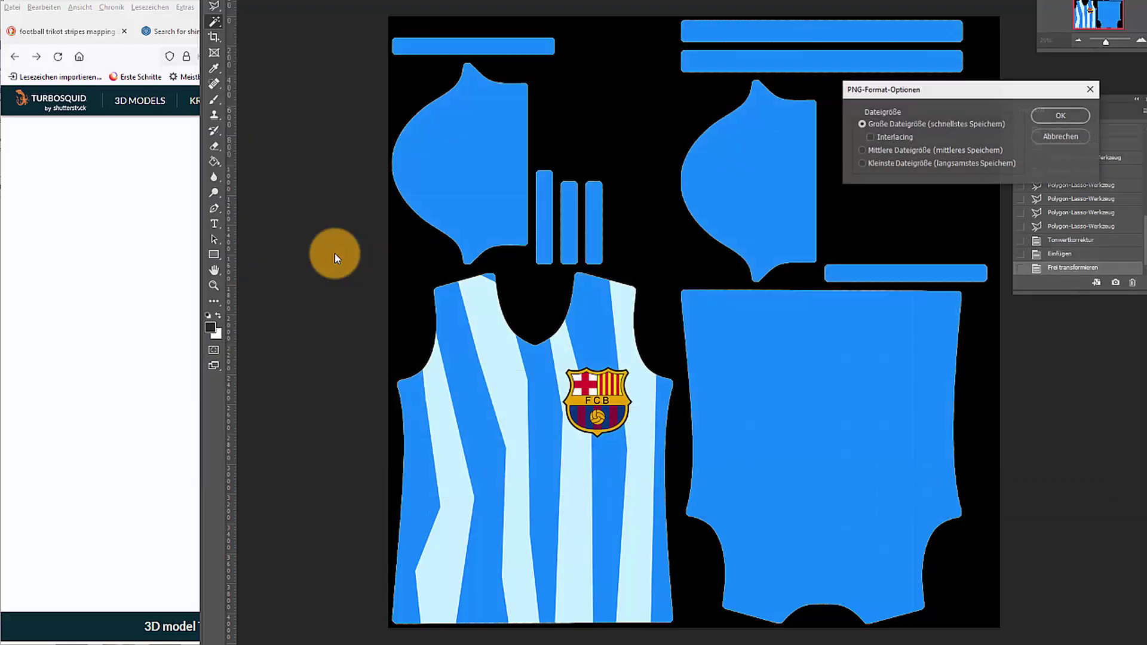
{"action": "key", "text": "Return"}
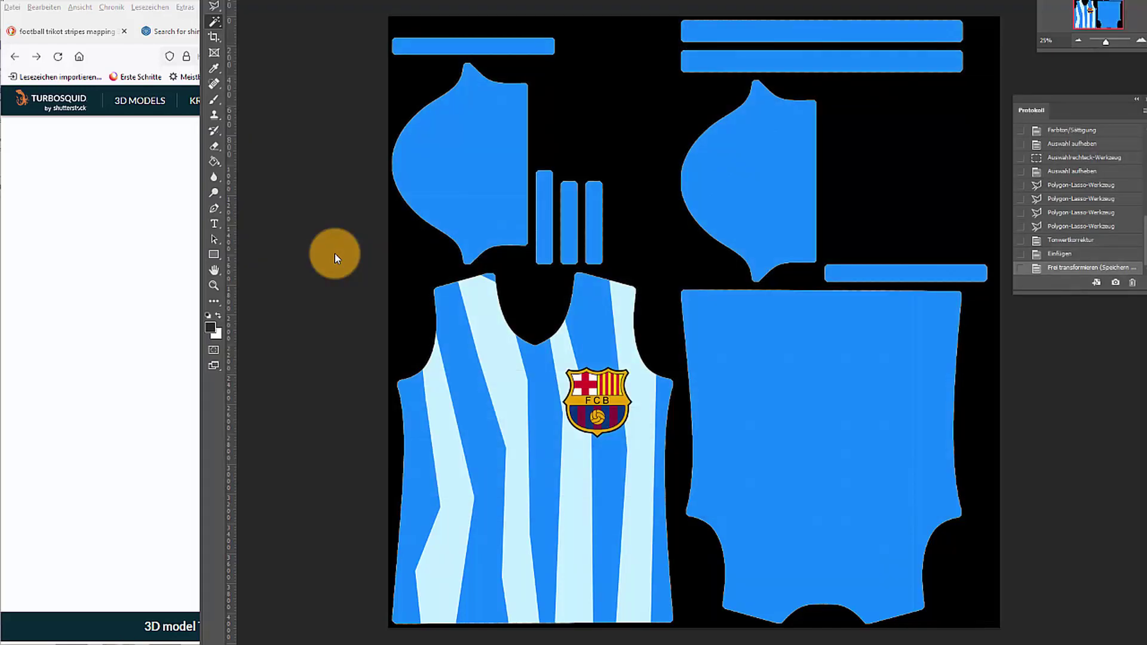
Step: Switch to Rhino and start importing a file into the scene with the T-shirts
{"action": "key", "text": "alt+Tab"}
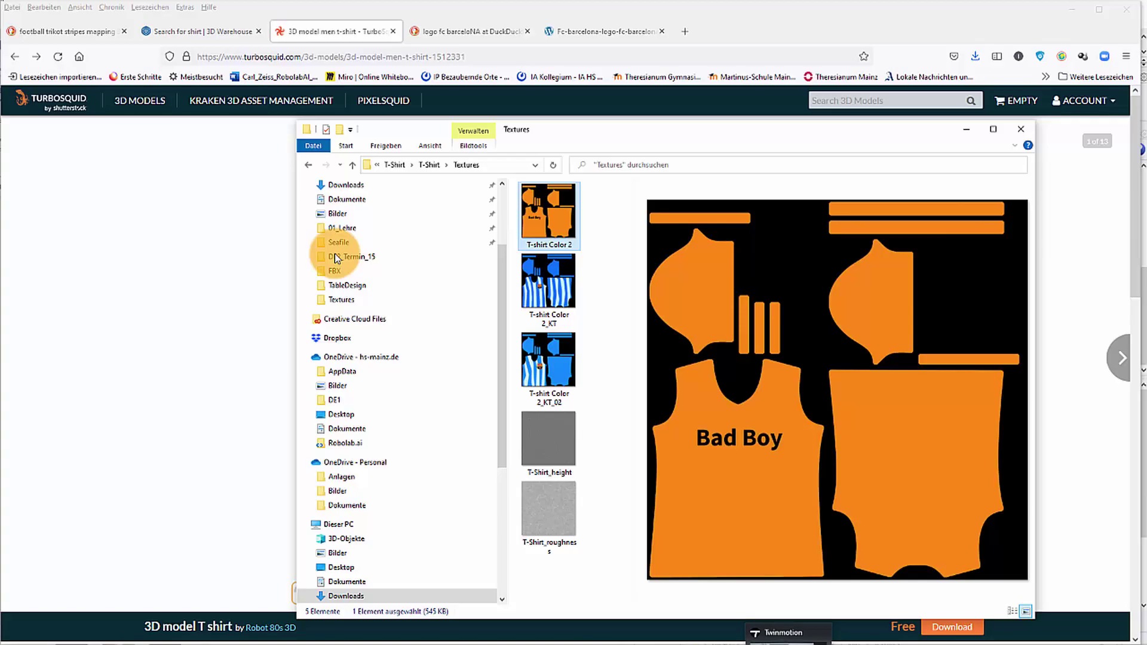
{"action": "key", "text": "alt+Tab"}
{"action": "scroll", "coordinate": [334, 258], "scroll_direction": "down", "scroll_amount": 5}
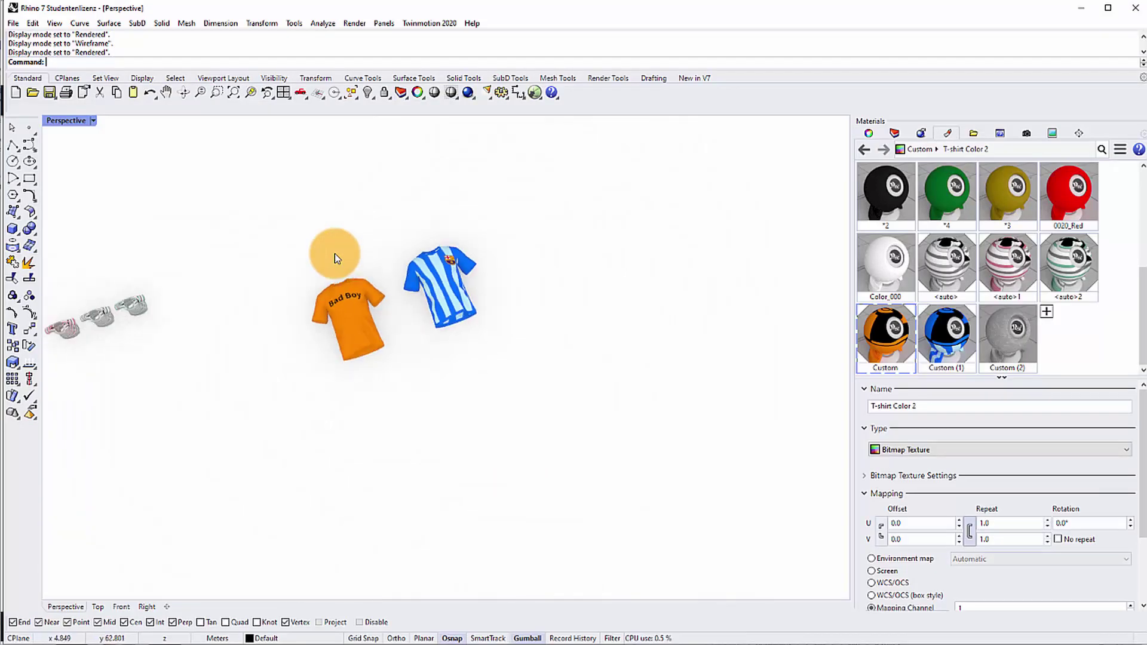
{"action": "key", "text": "alt+f"}
{"action": "key", "text": "Down"}
{"action": "key", "text": "Down"}
{"action": "key", "text": "Down"}
{"action": "key", "text": "Down"}
{"action": "key", "text": "Down"}
{"action": "key", "text": "Down"}
{"action": "key", "text": "Down"}
{"action": "key", "text": "Down"}
{"action": "key", "text": "Down"}
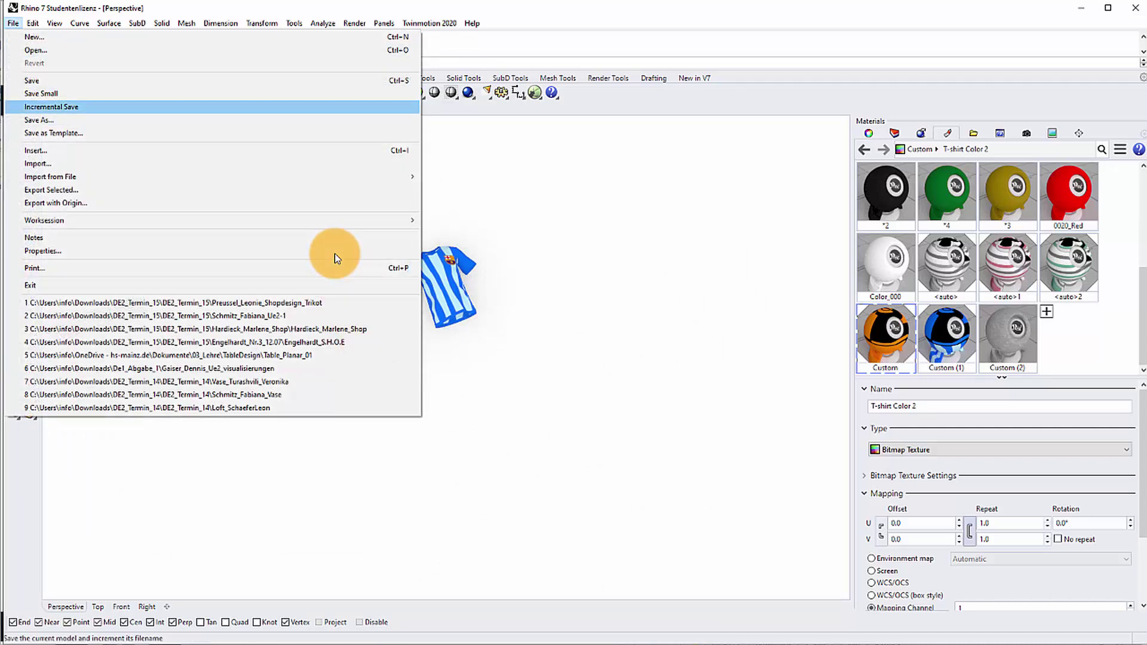
{"action": "key", "text": "Return"}
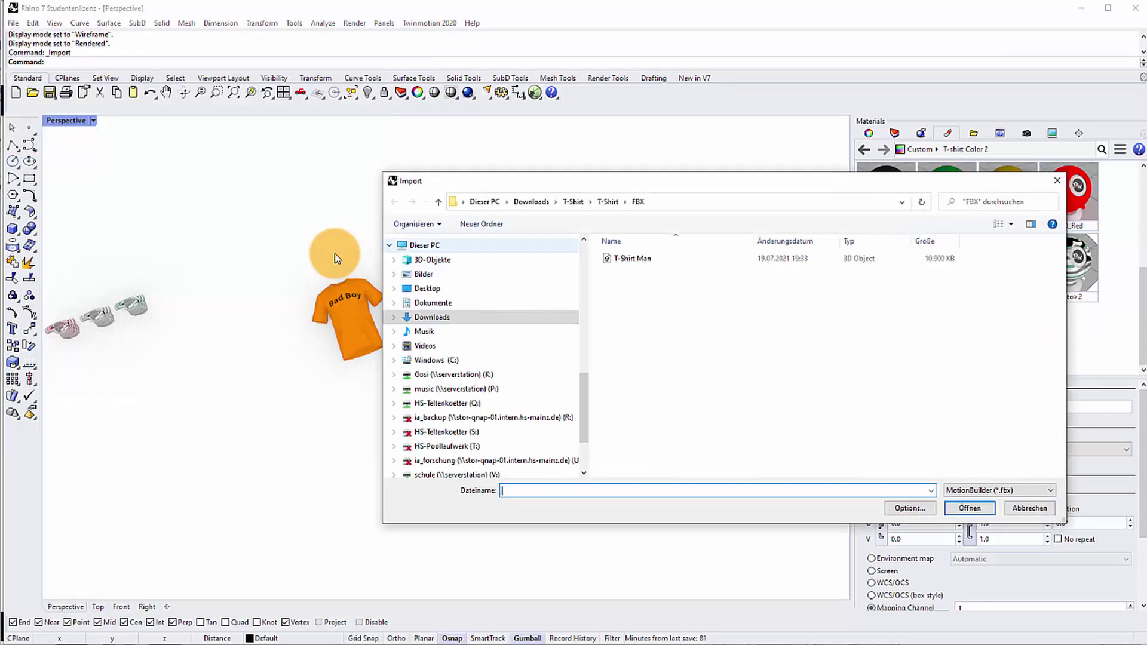
Step: Go up to the Downloads folder and set the import file type to SketchUp (*.skp)
{"action": "left_click", "coordinate": [646, 259]}
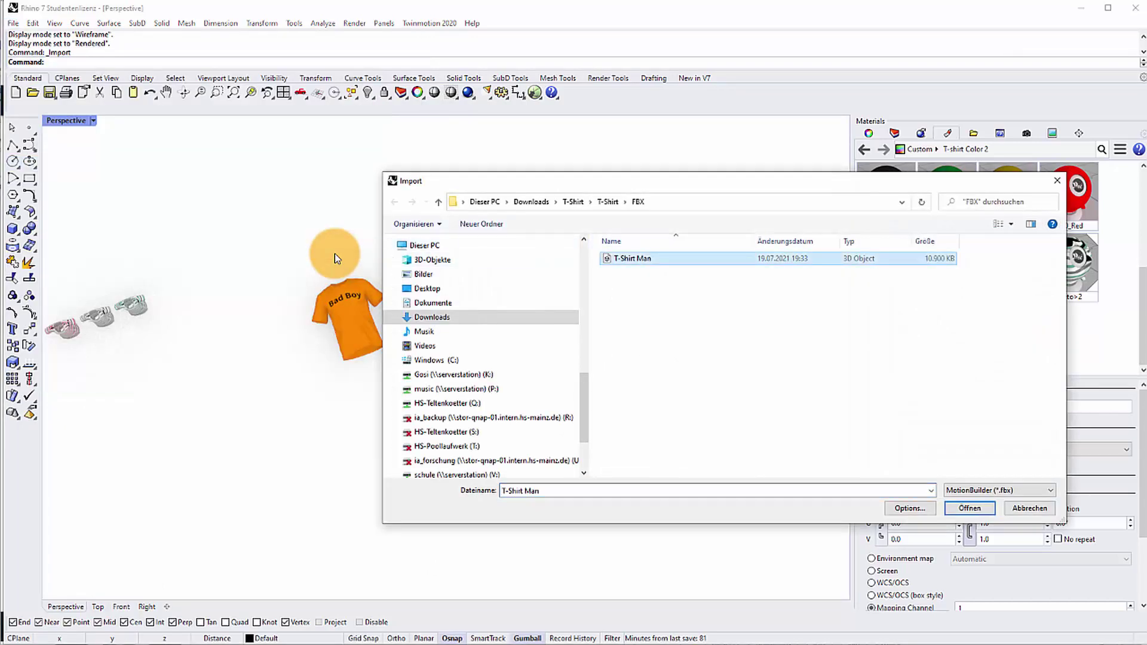
{"action": "key", "text": "BackSpace"}
{"action": "key", "text": "BackSpace"}
{"action": "key", "text": "BackSpace"}
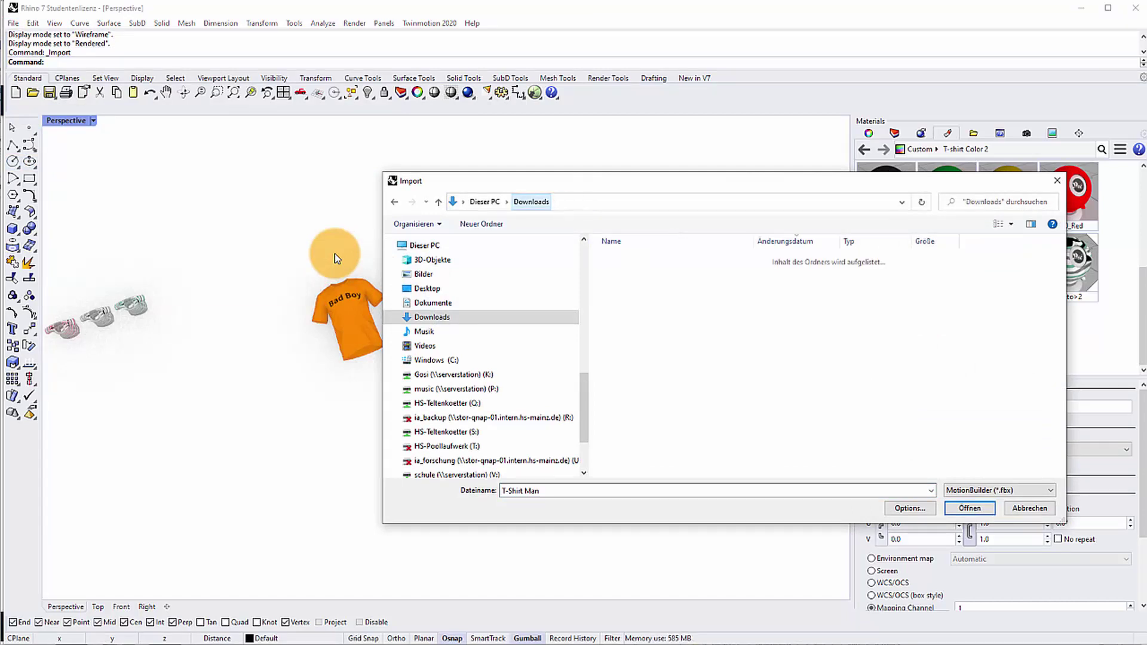
{"action": "key", "text": "Tab"}
{"action": "key", "text": "Tab"}
{"action": "key", "text": "alt+Down"}
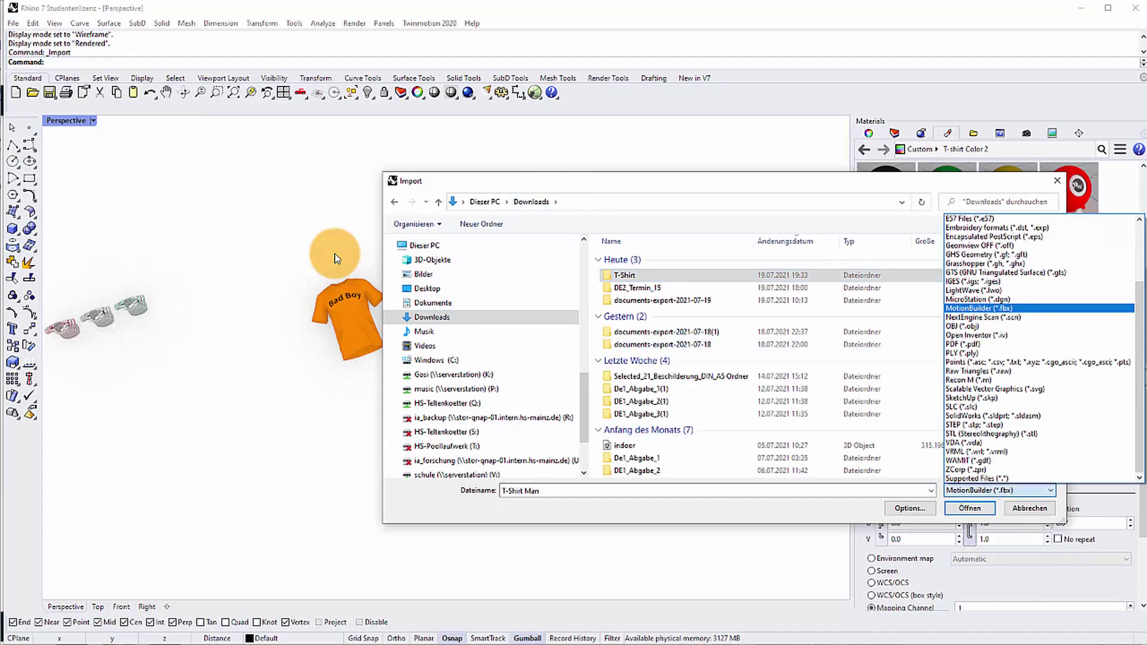
{"action": "key", "text": "Down"}
{"action": "key", "text": "Down"}
{"action": "key", "text": "Down"}
{"action": "key", "text": "Down"}
{"action": "key", "text": "Down"}
{"action": "key", "text": "Down"}
{"action": "key", "text": "Down"}
{"action": "key", "text": "Down"}
{"action": "key", "text": "Down"}
{"action": "key", "text": "Down"}
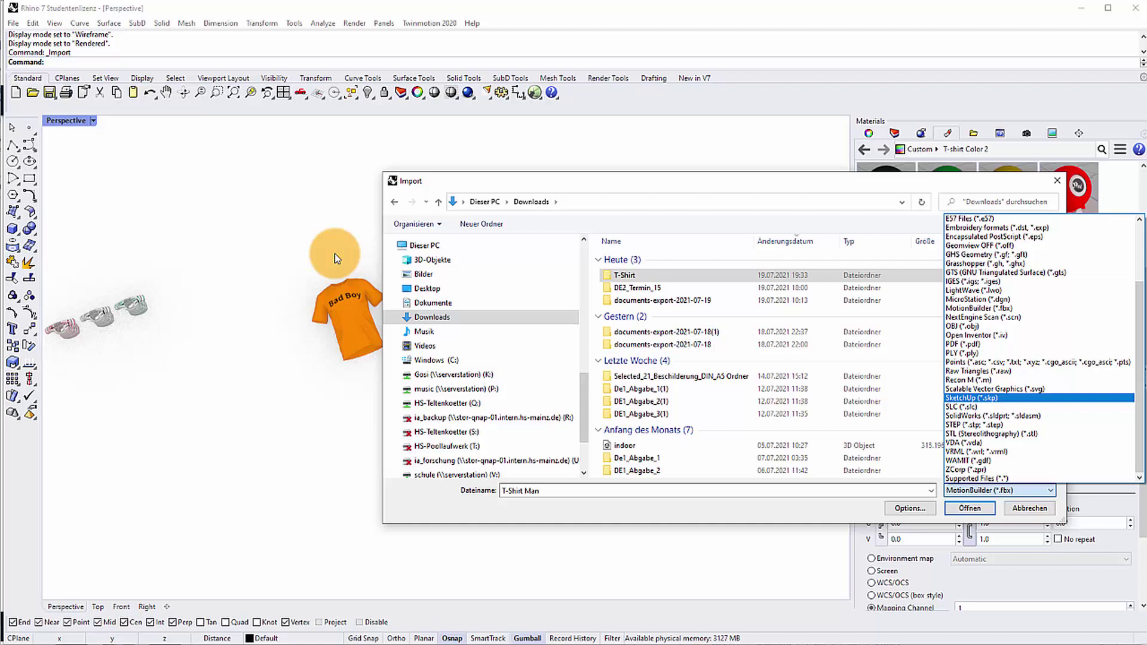
{"action": "left_click", "coordinate": [972, 398]}
Step: Import the SketchUp file shirt with faces as Mesh, a 22.5 degree weld angle and embedded textures
{"action": "left_click", "coordinate": [621, 276]}
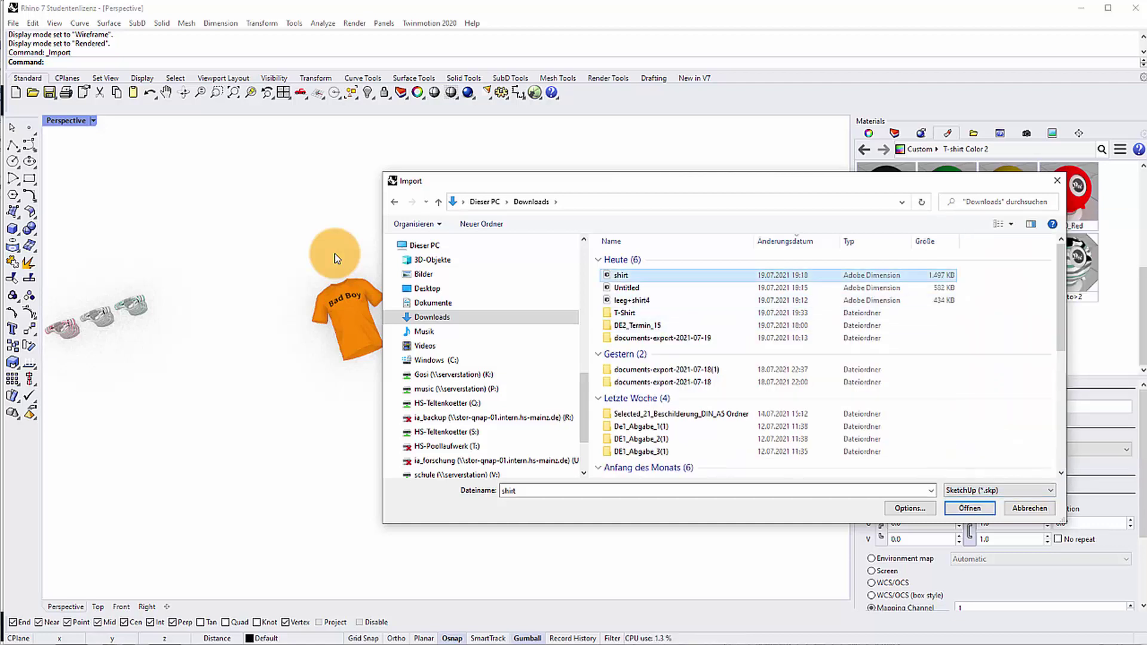
{"action": "key", "text": "Return"}
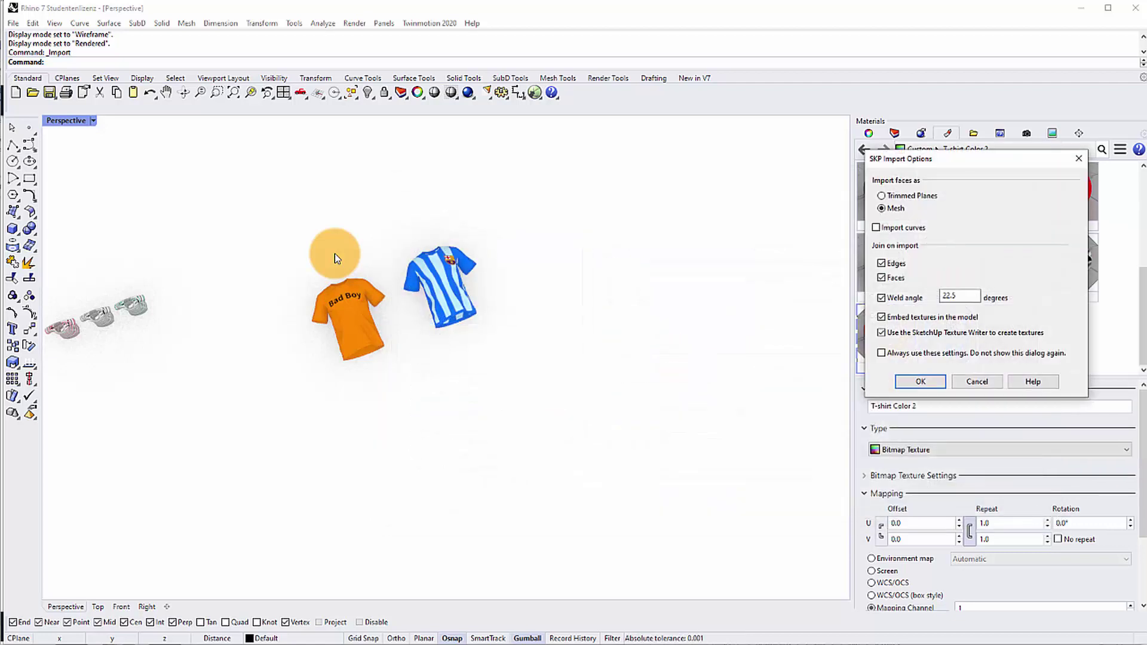
{"action": "key", "text": "Return"}
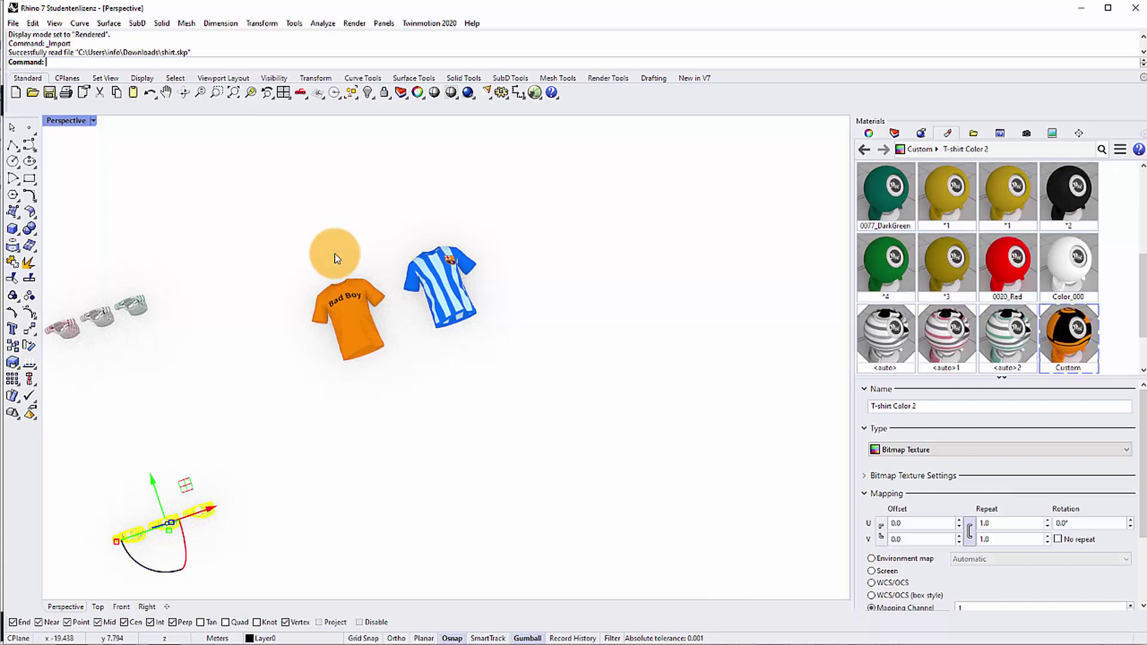
{"action": "right_click_drag", "start_coordinate": [335, 258], "coordinate": [334, 210]}
{"action": "scroll", "coordinate": [335, 259], "scroll_direction": "up", "scroll_amount": 5}
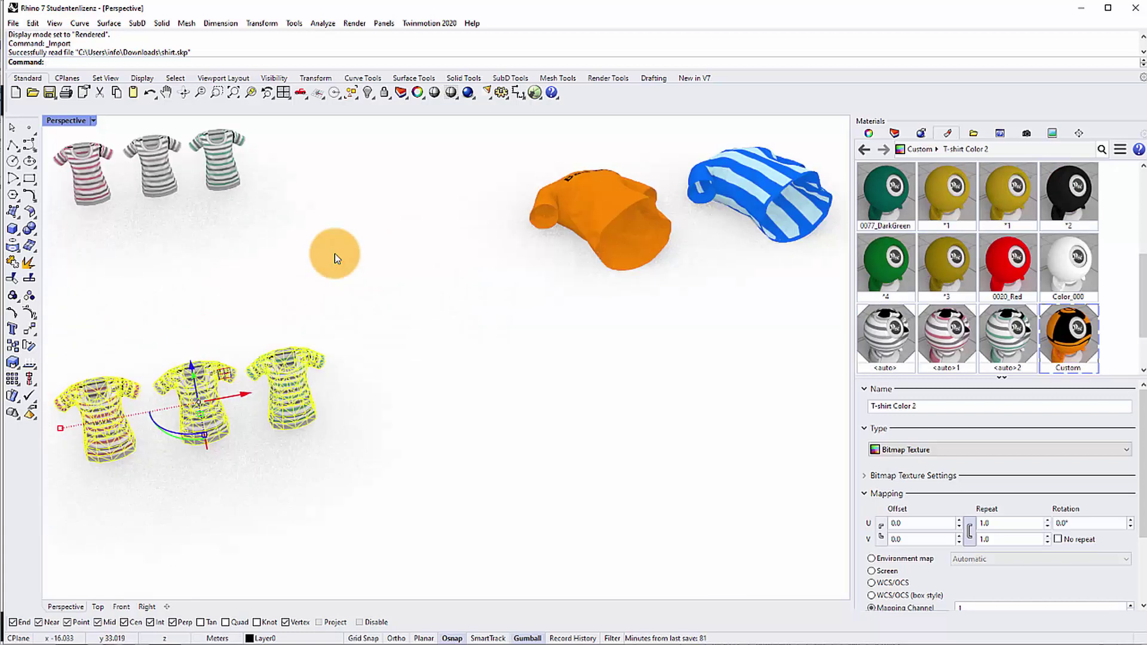
Step: Review the SketchUp import options for the shirt file without importing it again, and deselect the imported shirts
{"action": "key", "text": "alt+f"}
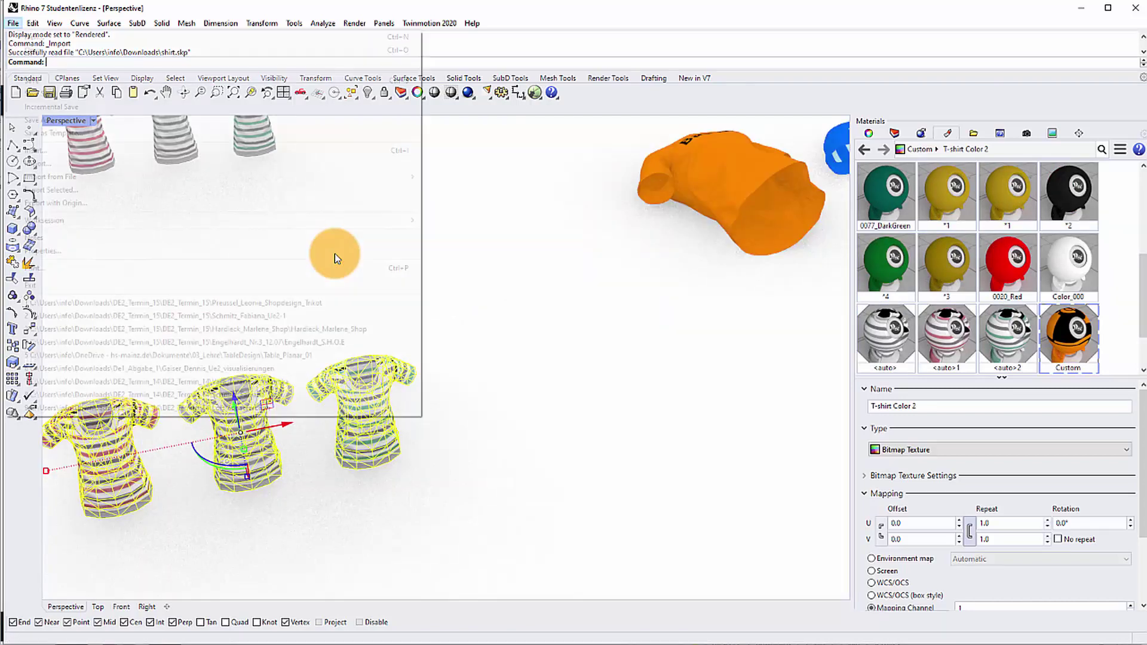
{"action": "key", "text": "i"}
{"action": "key", "text": "i"}
{"action": "key", "text": "Return"}
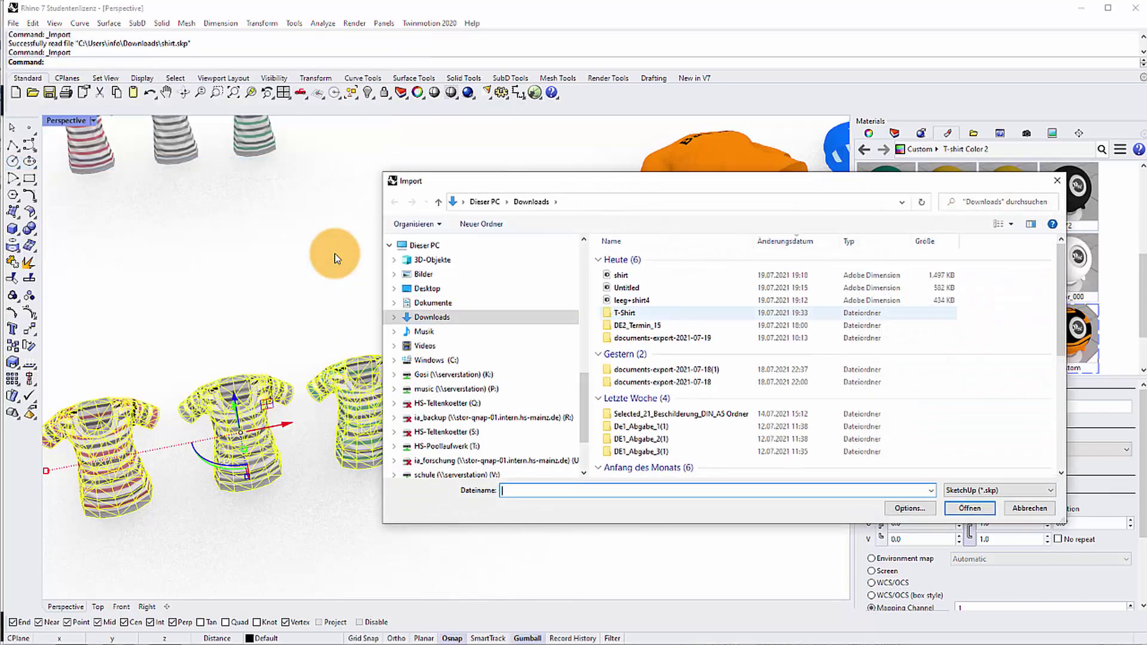
{"action": "key", "text": "Return"}
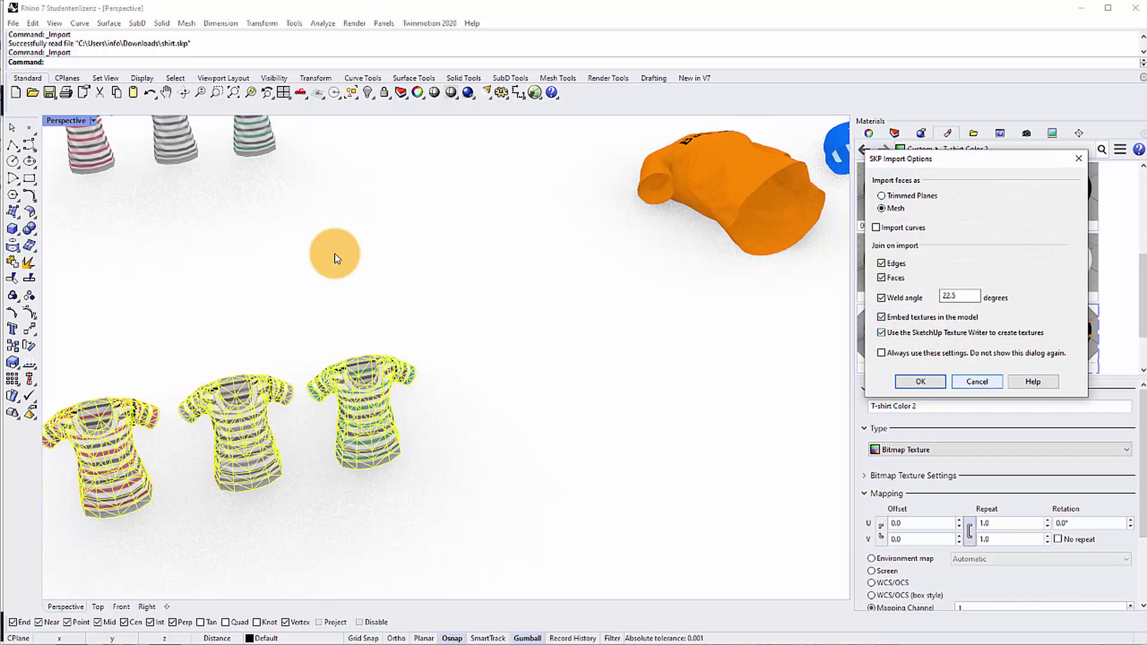
{"action": "key", "text": "Escape"}
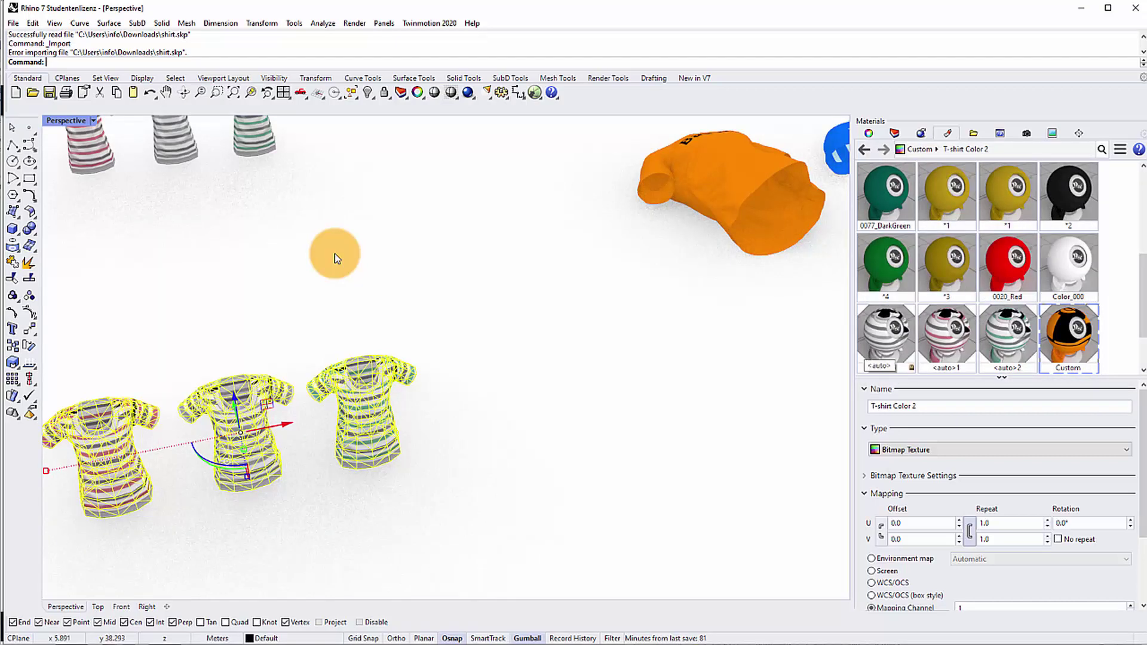
{"action": "key", "text": "Escape"}
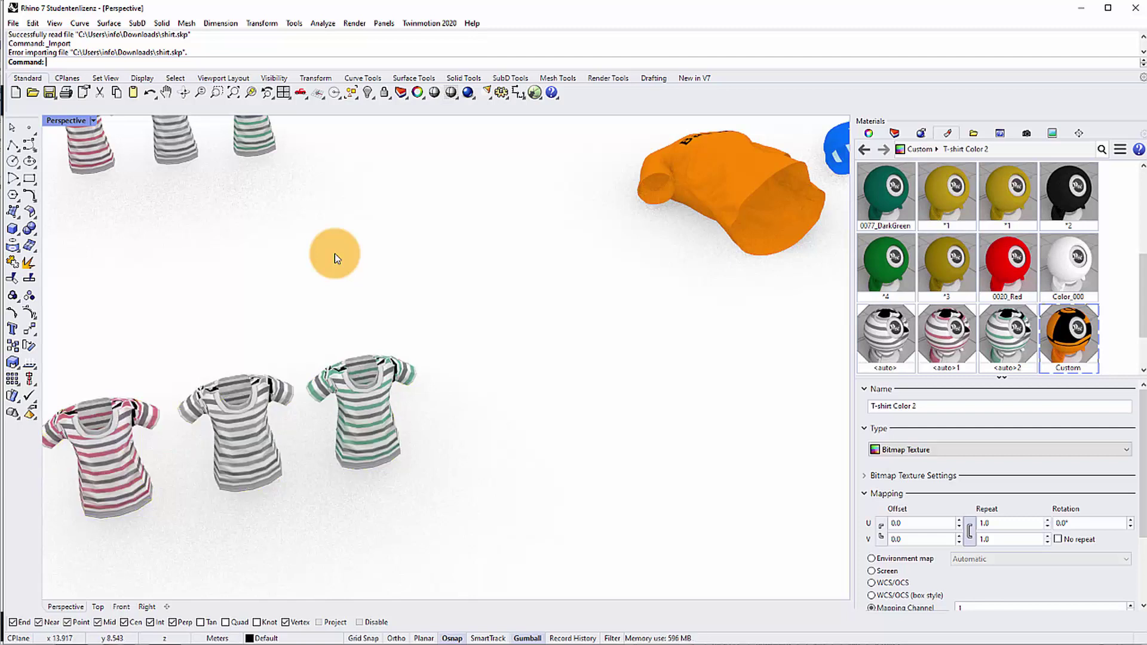
Step: Examine the grey-striped shirt material's colour texture and its mapping settings, and view the texture files available as replacements
{"action": "scroll", "coordinate": [335, 259], "scroll_direction": "up", "scroll_amount": 2}
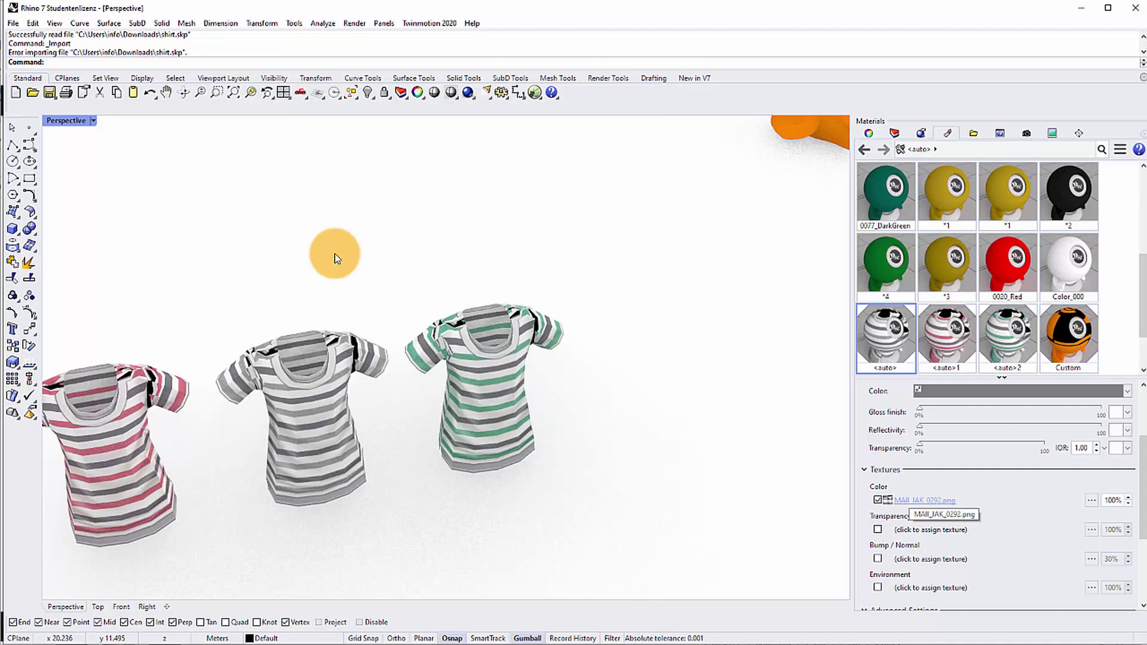
{"action": "left_click", "coordinate": [911, 500]}
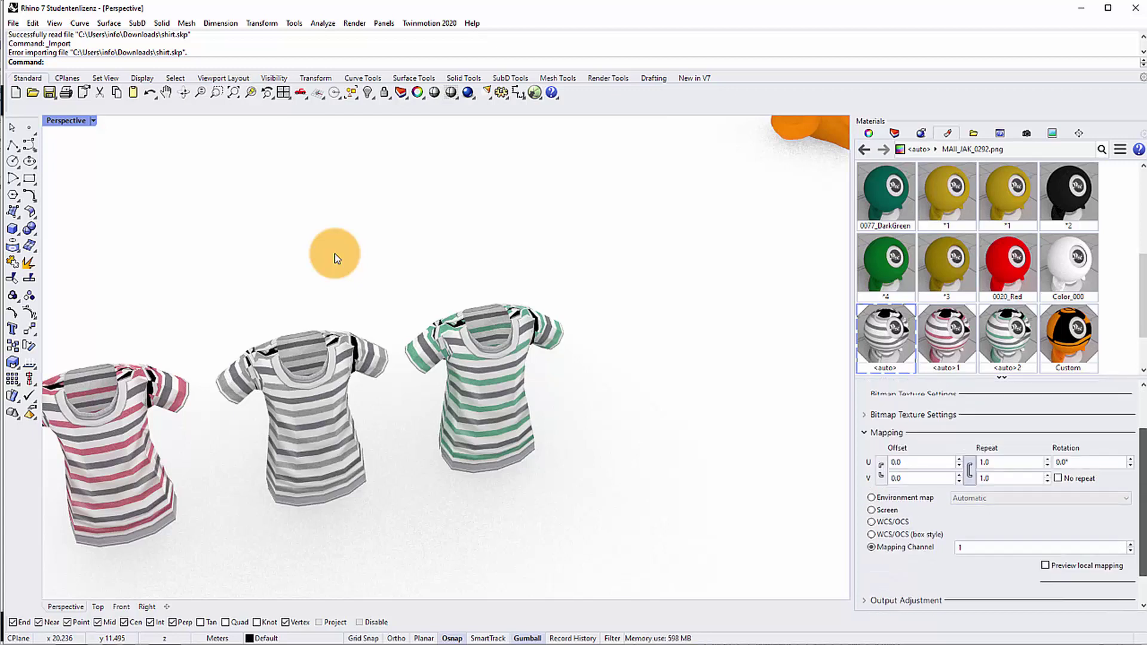
{"action": "left_click", "coordinate": [865, 150]}
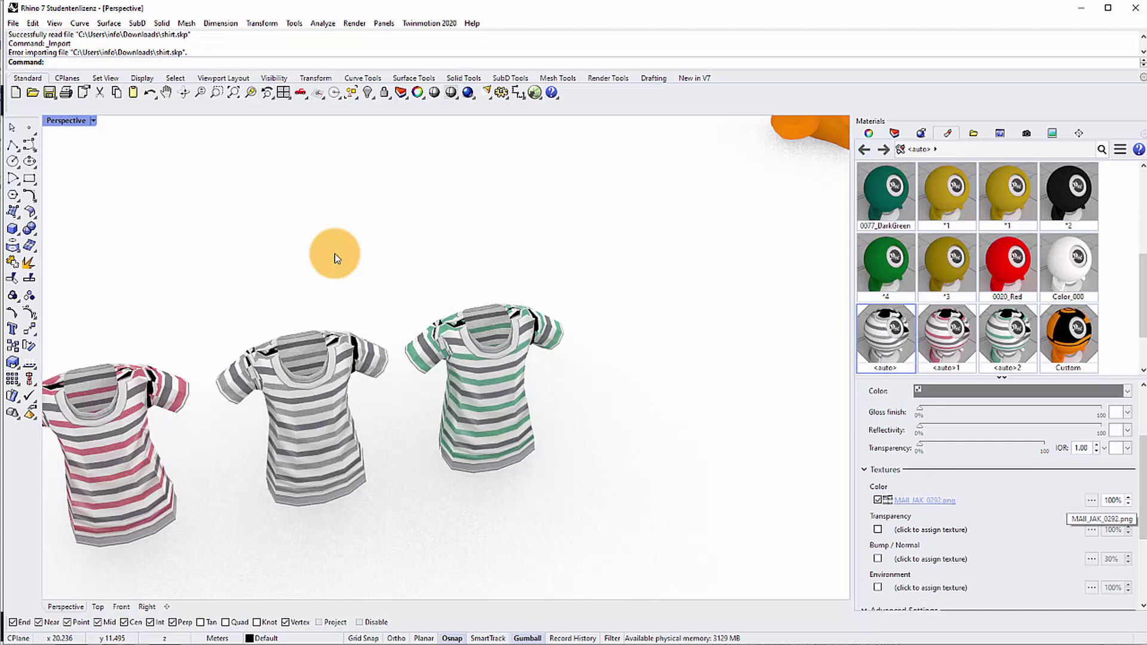
{"action": "left_click", "coordinate": [1092, 501]}
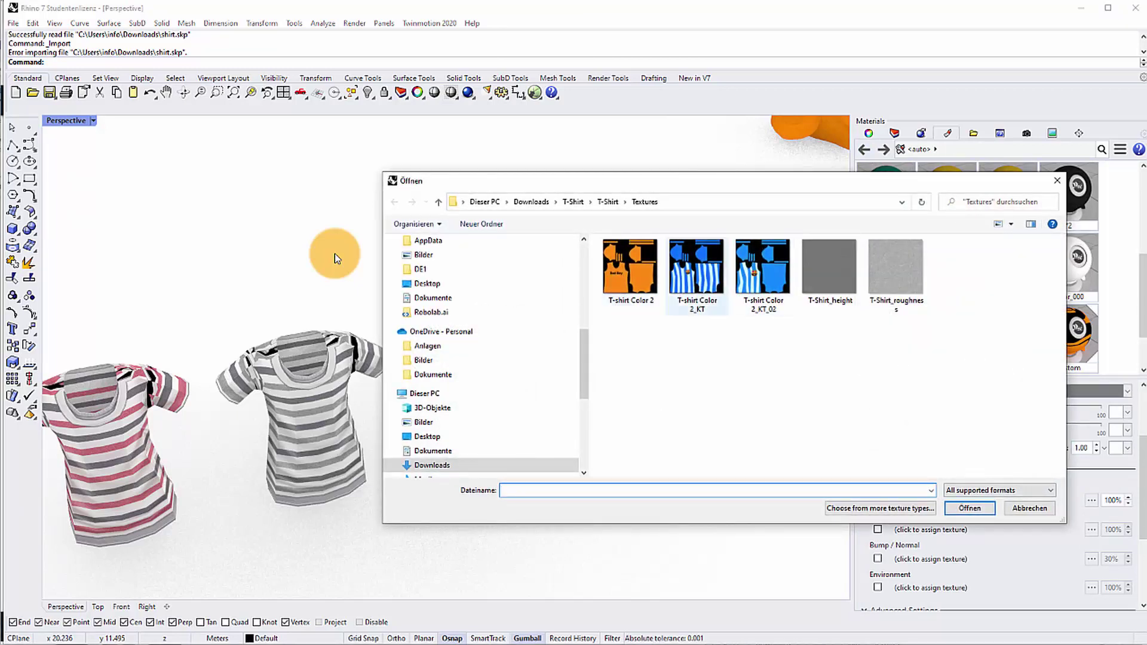
{"action": "key", "text": "Escape"}
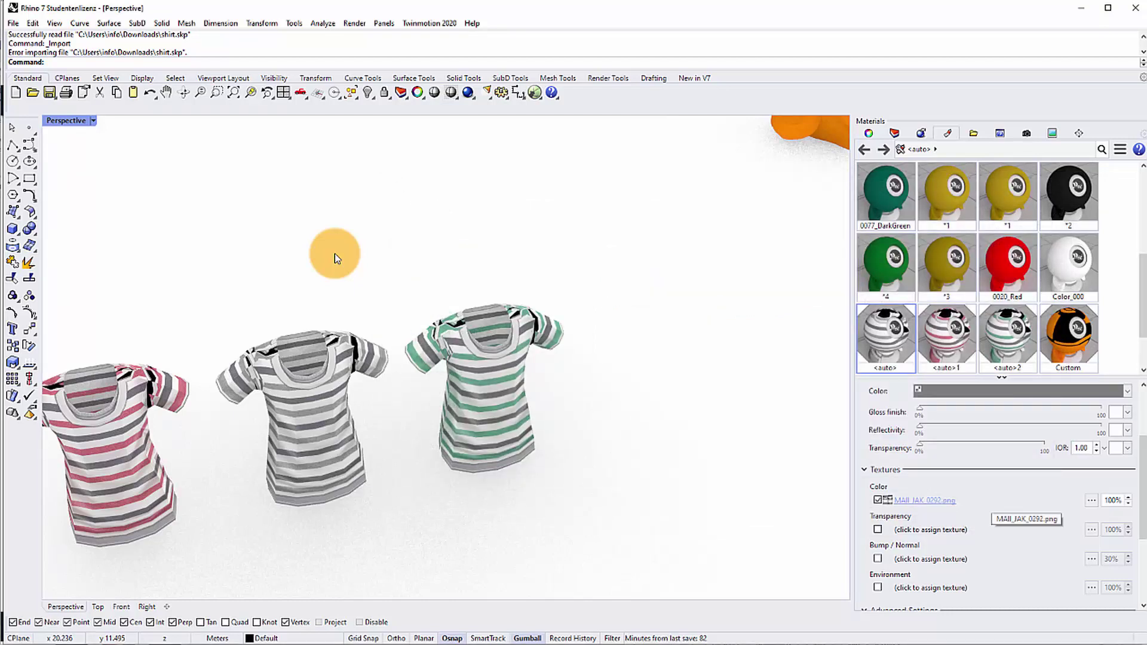
Step: Expand the bitmap settings of the grey-striped material's MAII_JAK_0292.png colour texture and view its source folder without replacing the image
{"action": "left_click", "coordinate": [932, 501]}
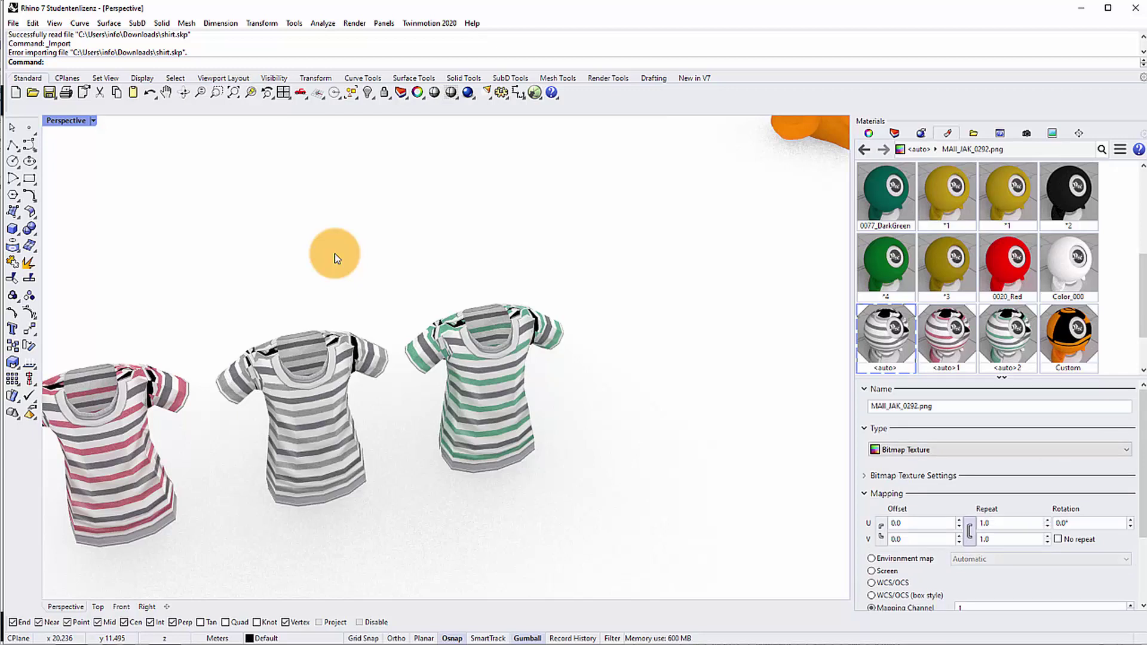
{"action": "scroll", "coordinate": [1123, 317], "scroll_direction": "down", "scroll_amount": 2}
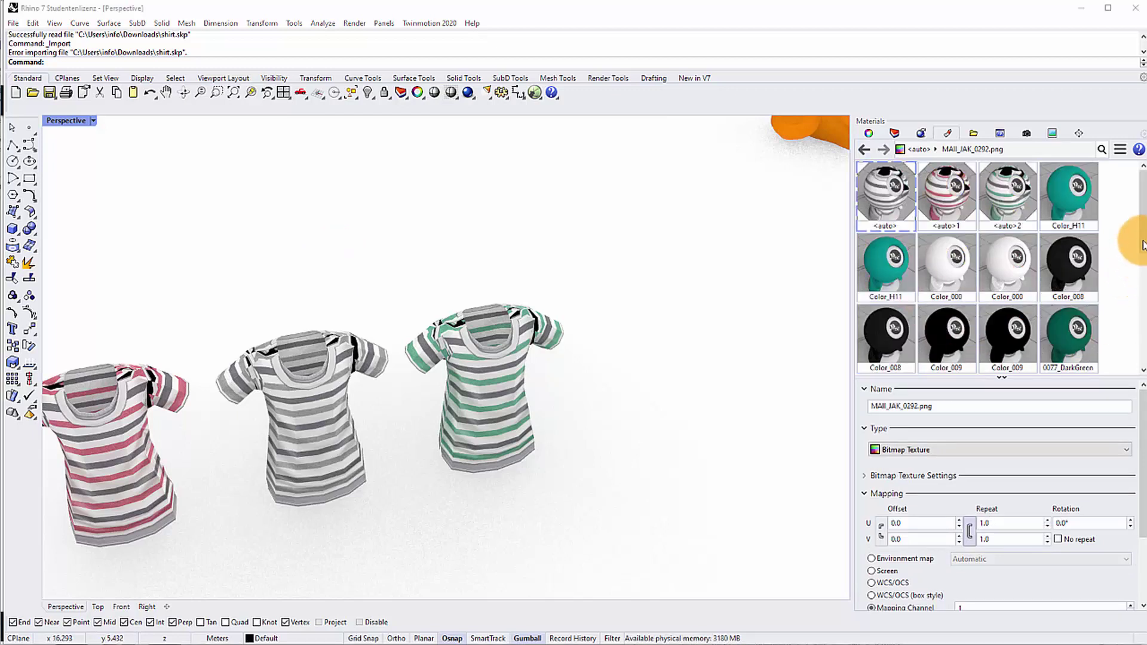
{"action": "left_click_drag", "start_coordinate": [1146, 250], "coordinate": [1141, 326]}
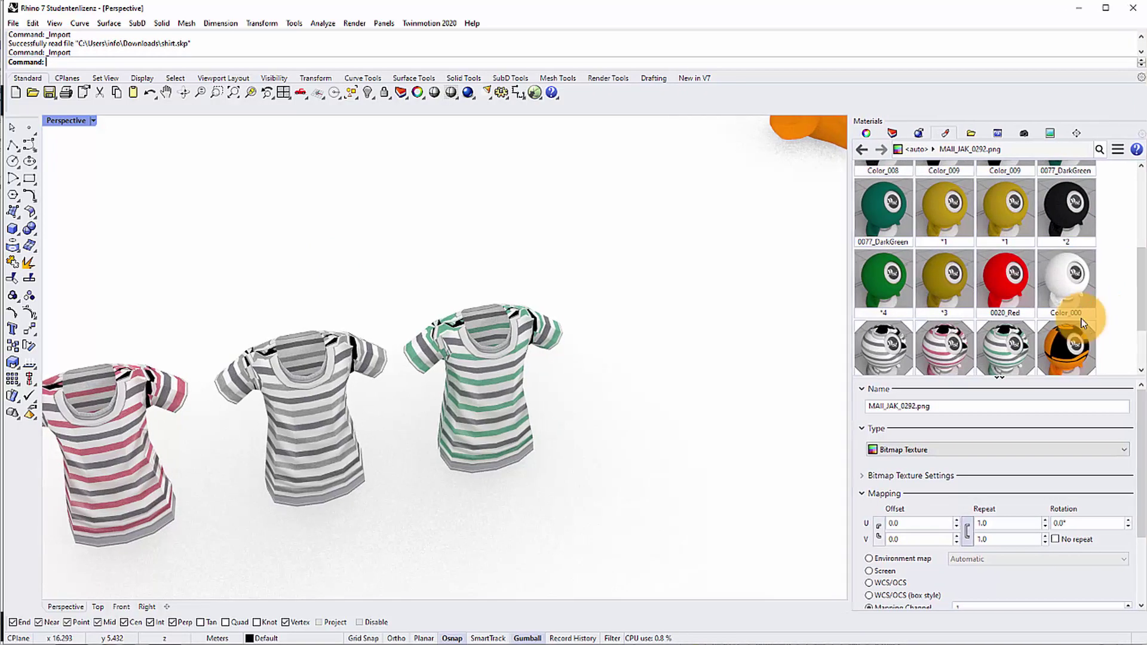
{"action": "left_click", "coordinate": [884, 344]}
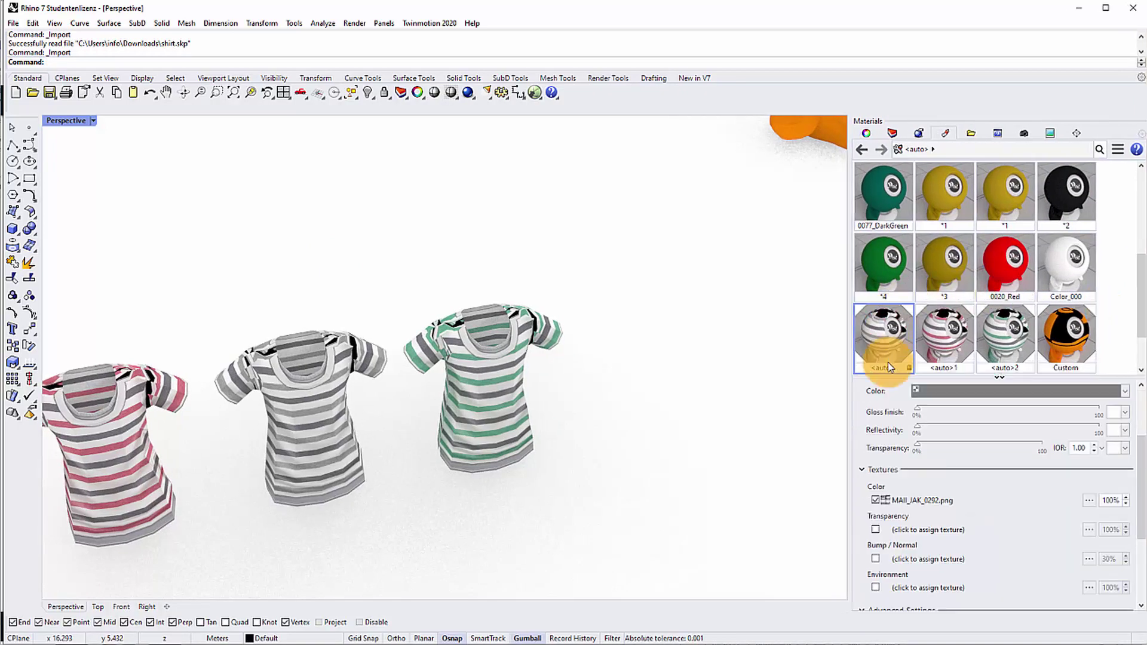
{"action": "left_click", "coordinate": [922, 509]}
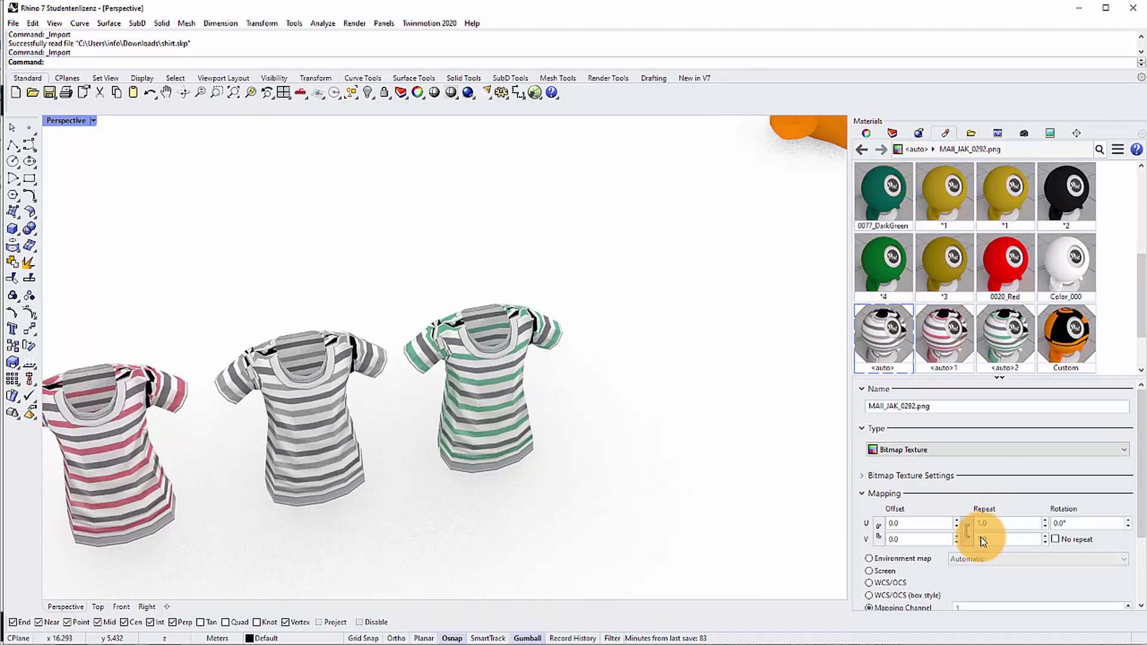
{"action": "left_click", "coordinate": [862, 477]}
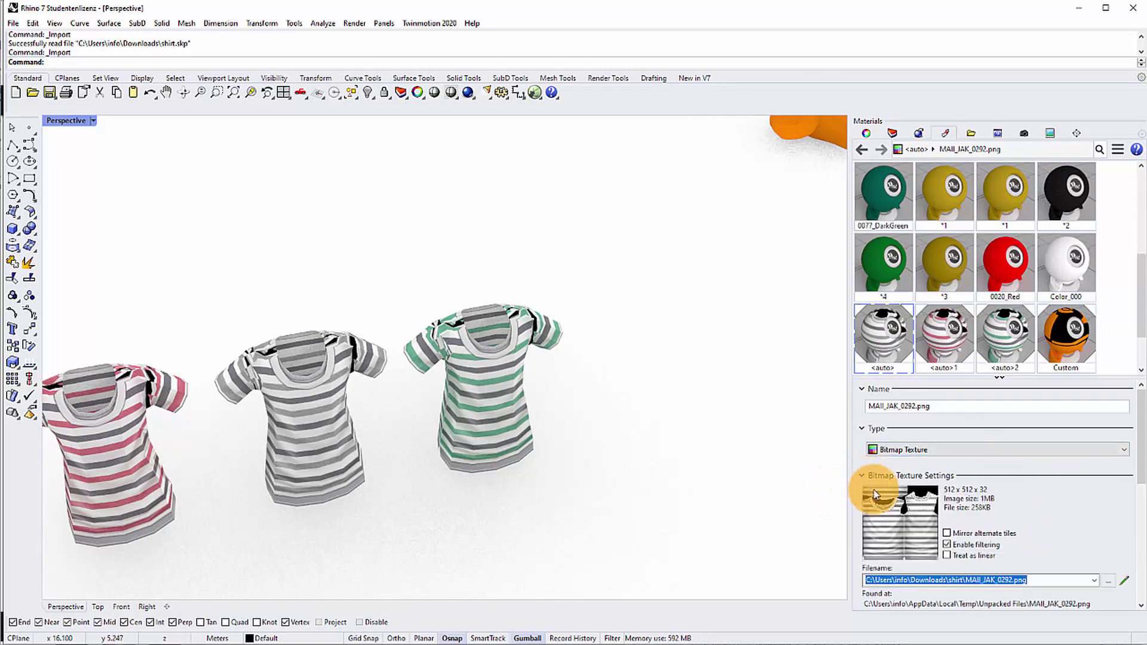
{"action": "left_click", "coordinate": [1108, 580]}
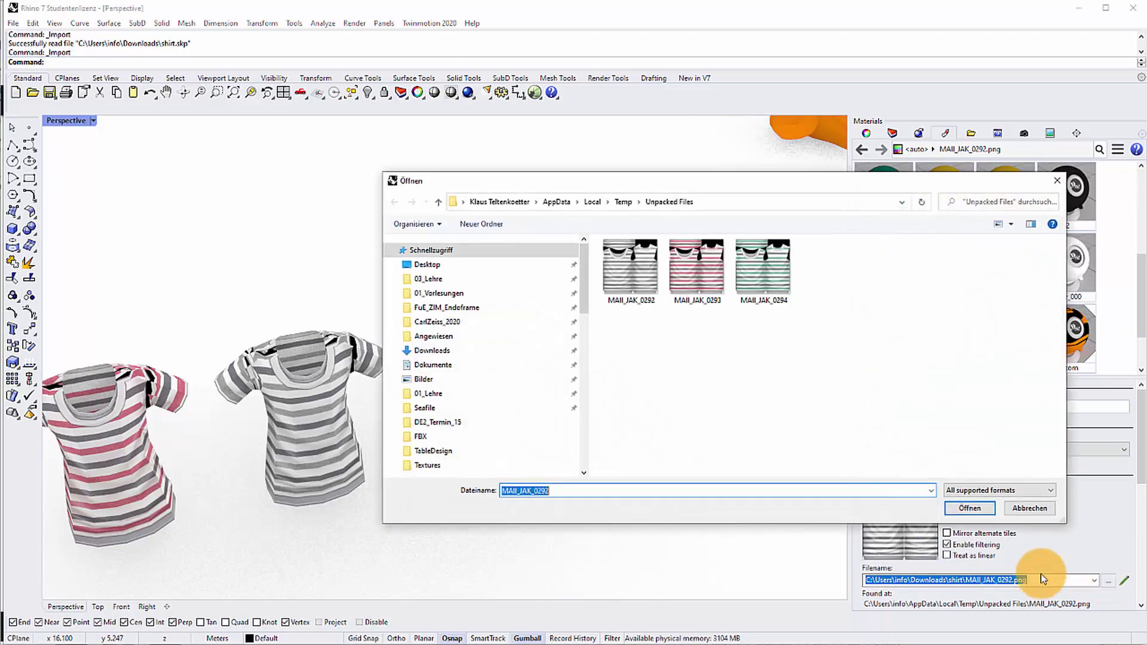
{"action": "left_click", "coordinate": [1020, 506]}
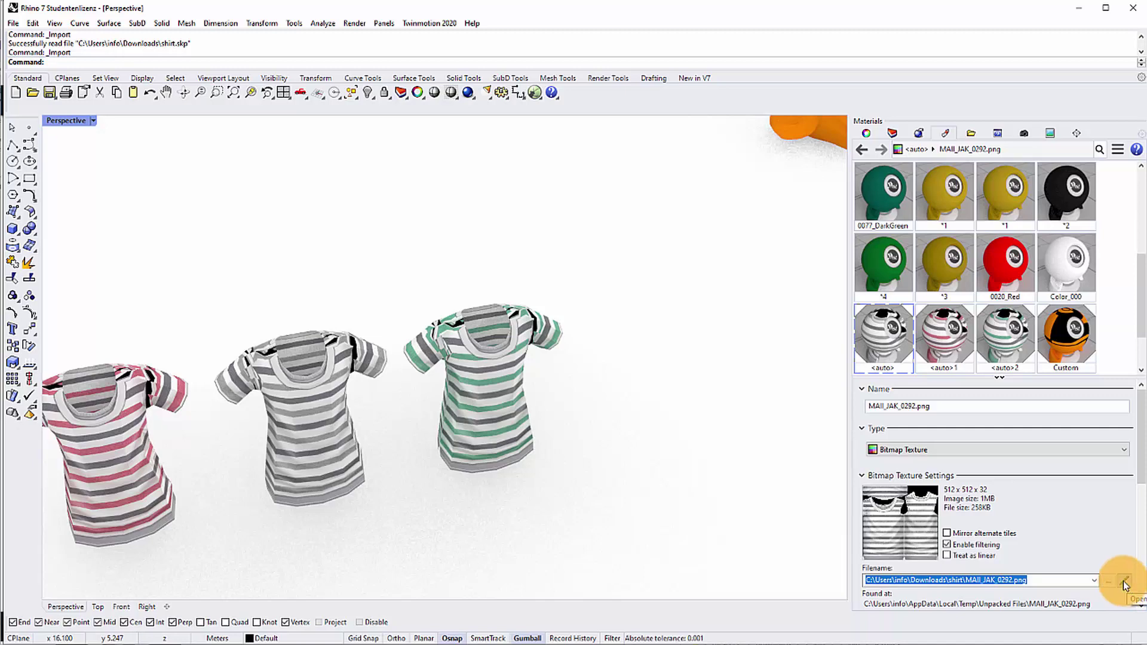
Step: Open the grey-striped texture in Paint for editing and save a PNG copy named MAII_JAK_0292 in the Downloads folder
{"action": "left_click", "coordinate": [1126, 582]}
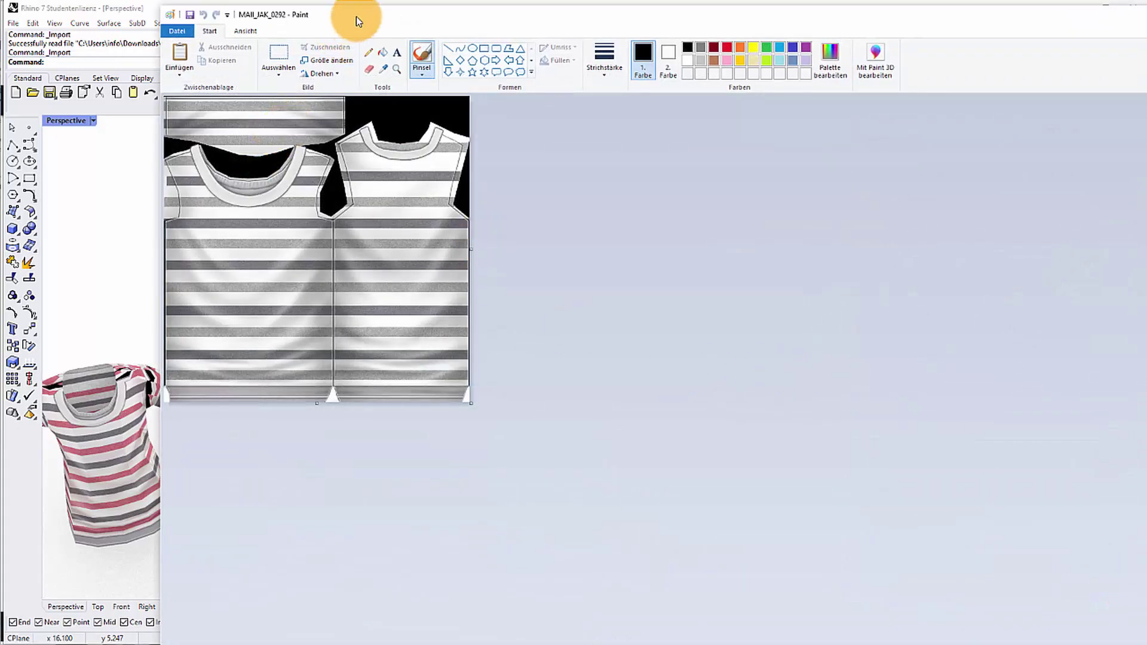
{"action": "left_click_drag", "start_coordinate": [356, 17], "coordinate": [260, 34]}
{"action": "left_click", "coordinate": [126, 37]}
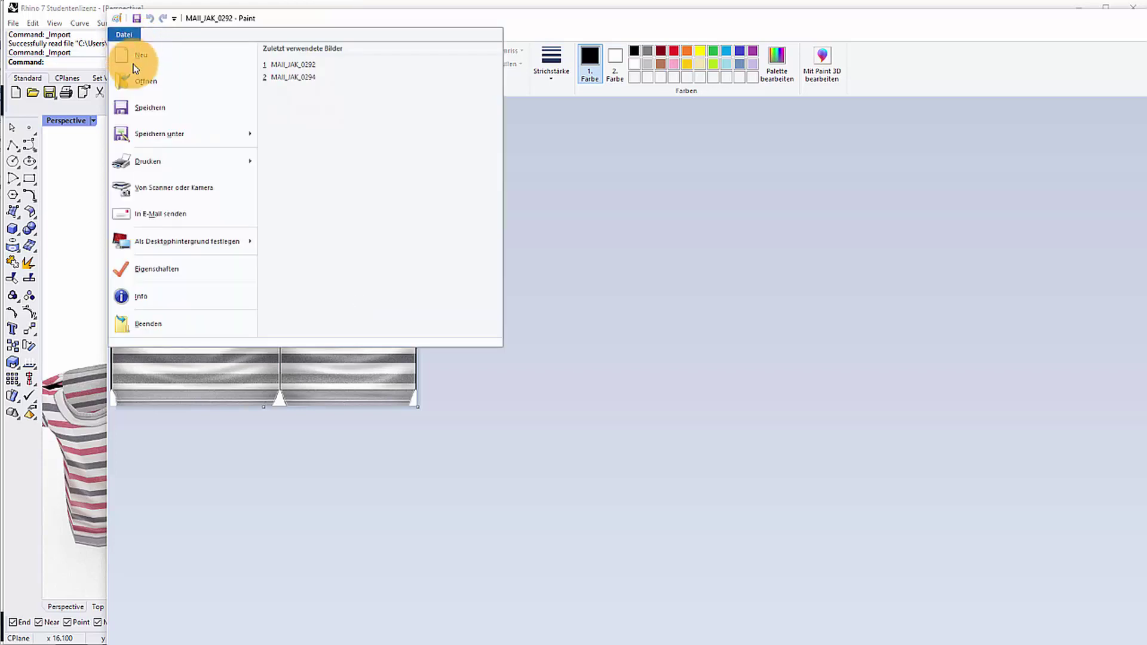
{"action": "mouse_move", "coordinate": [167, 139]}
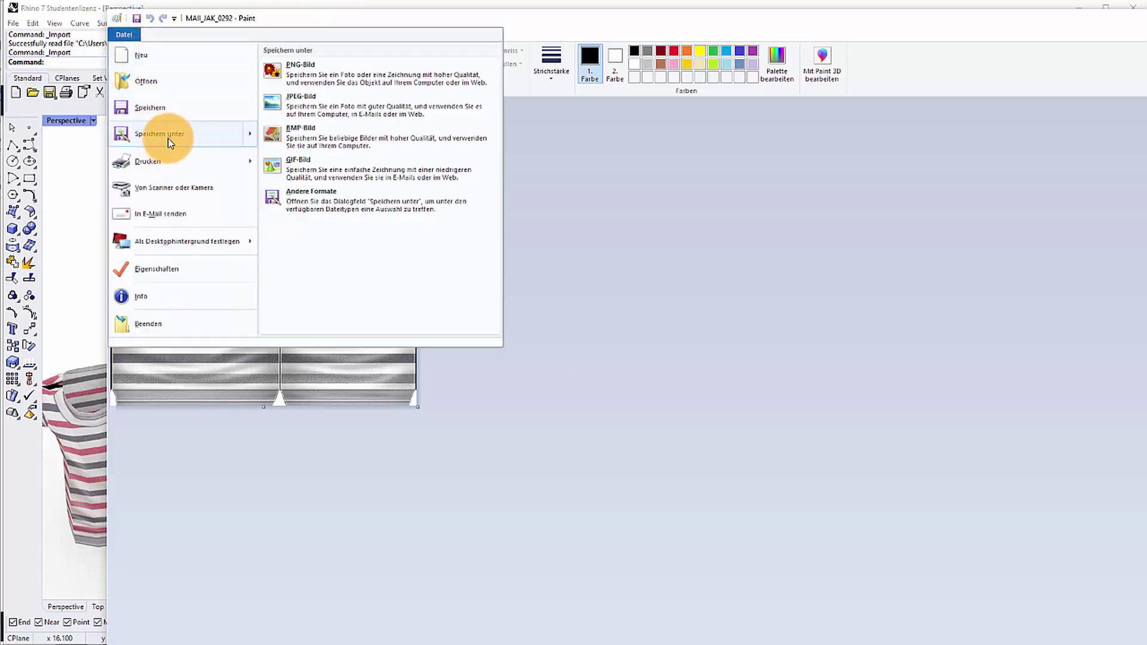
{"action": "left_click", "coordinate": [318, 71]}
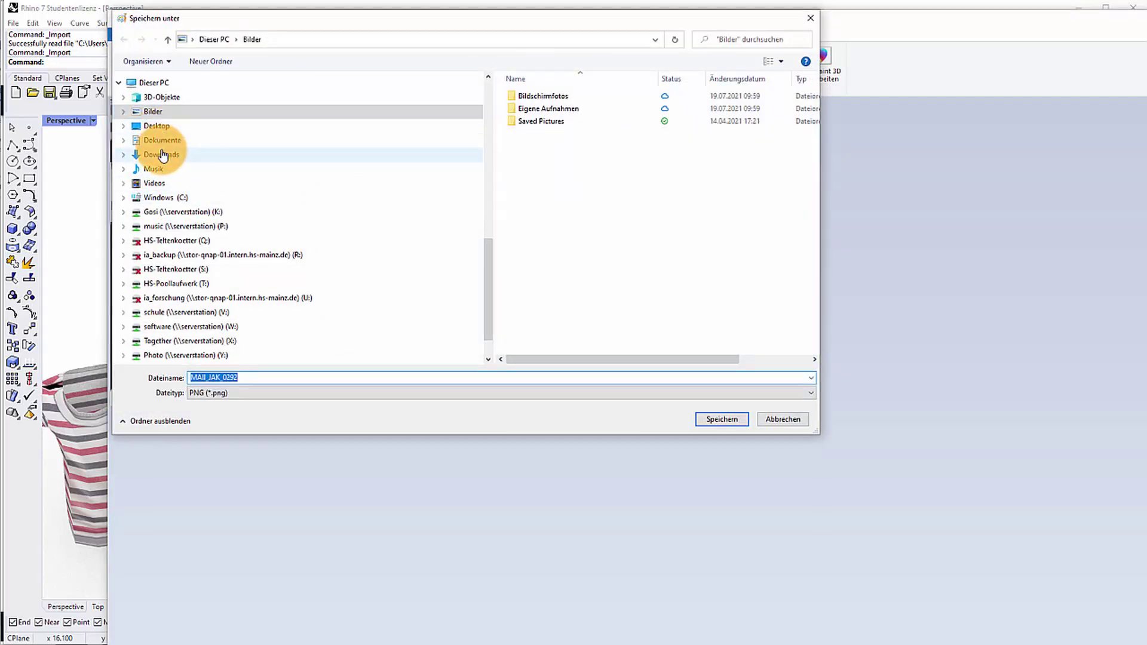
{"action": "left_click", "coordinate": [161, 154]}
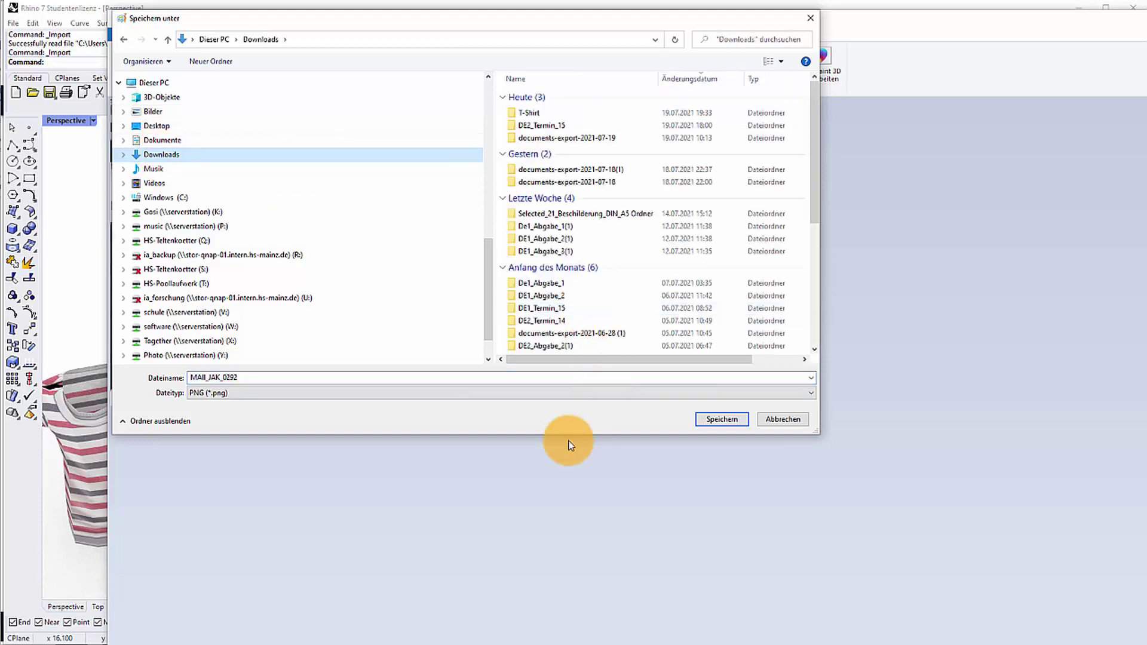
{"action": "left_click", "coordinate": [723, 420]}
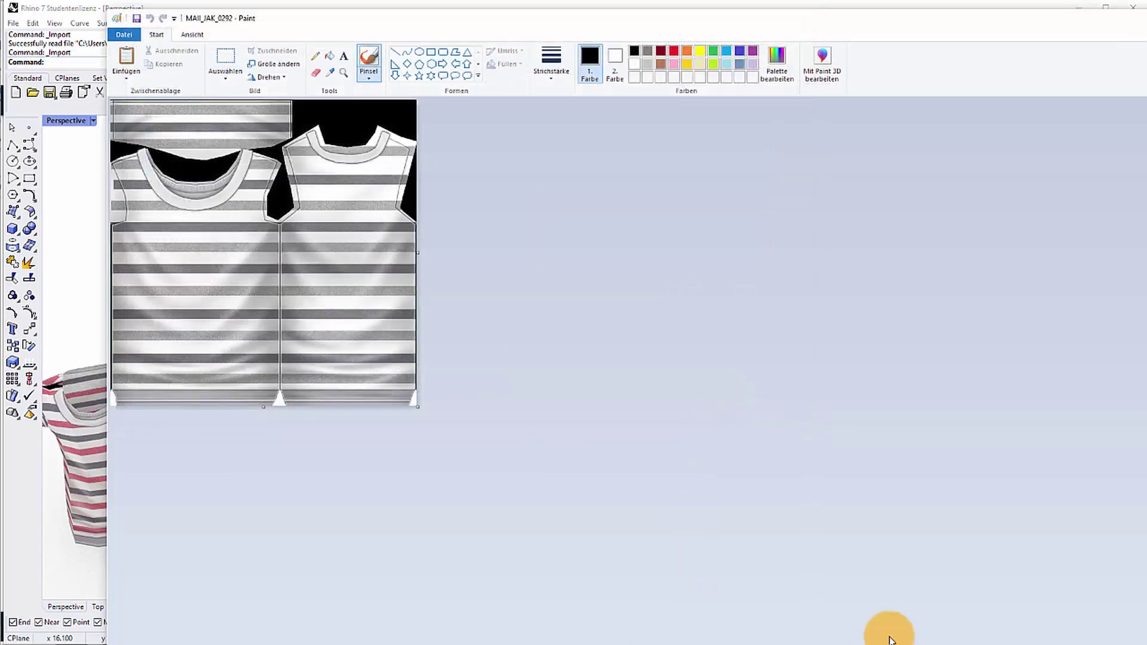
Step: Switch to Photoshop and open MAII_JAK_0292.png from the Downloads folder
{"action": "left_click", "coordinate": [358, 644]}
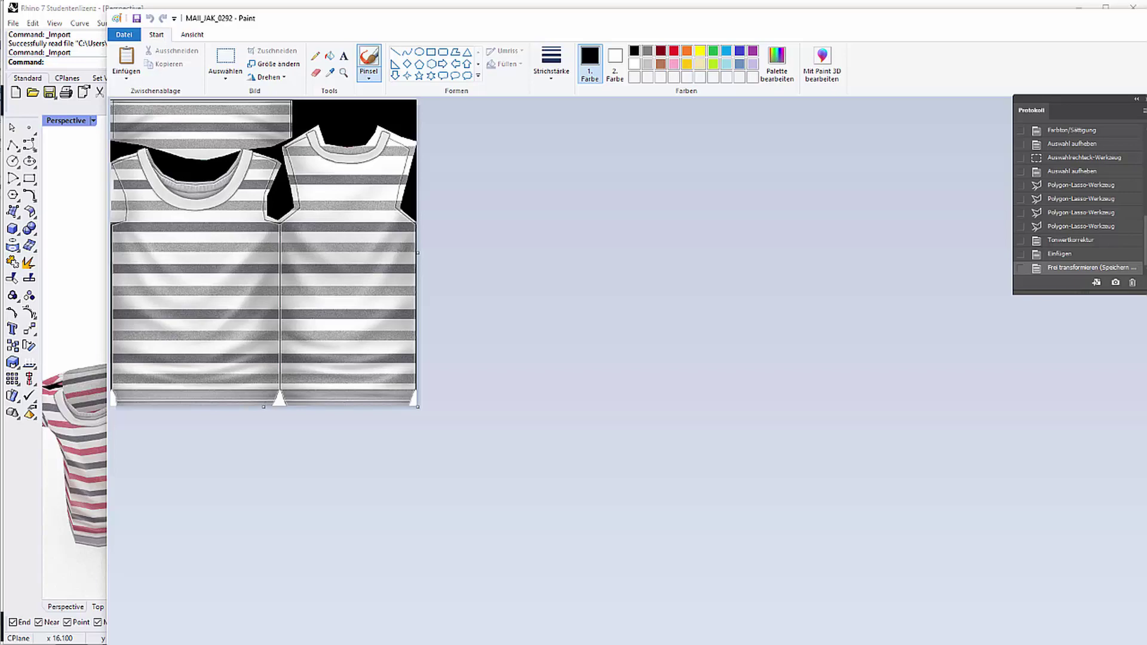
{"action": "left_click", "coordinate": [236, 0]}
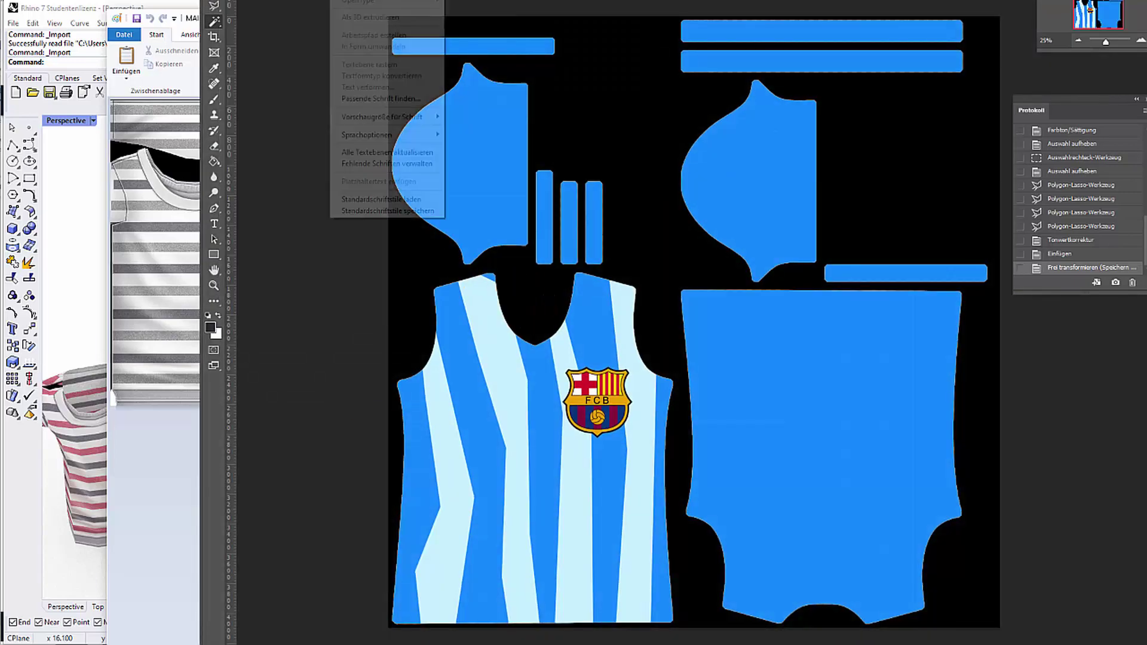
{"action": "left_click", "coordinate": [600, 0]}
{"action": "left_click_drag", "start_coordinate": [600, 0], "coordinate": [414, 14]}
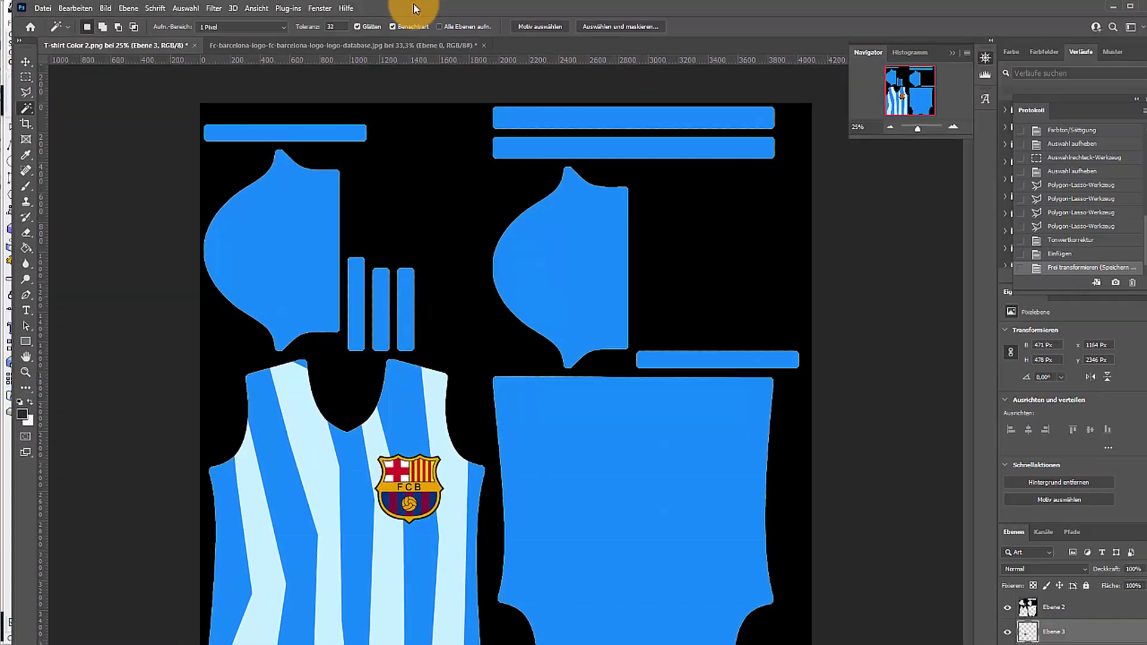
{"action": "double_click", "coordinate": [413, 7]}
{"action": "left_click", "coordinate": [41, 8]}
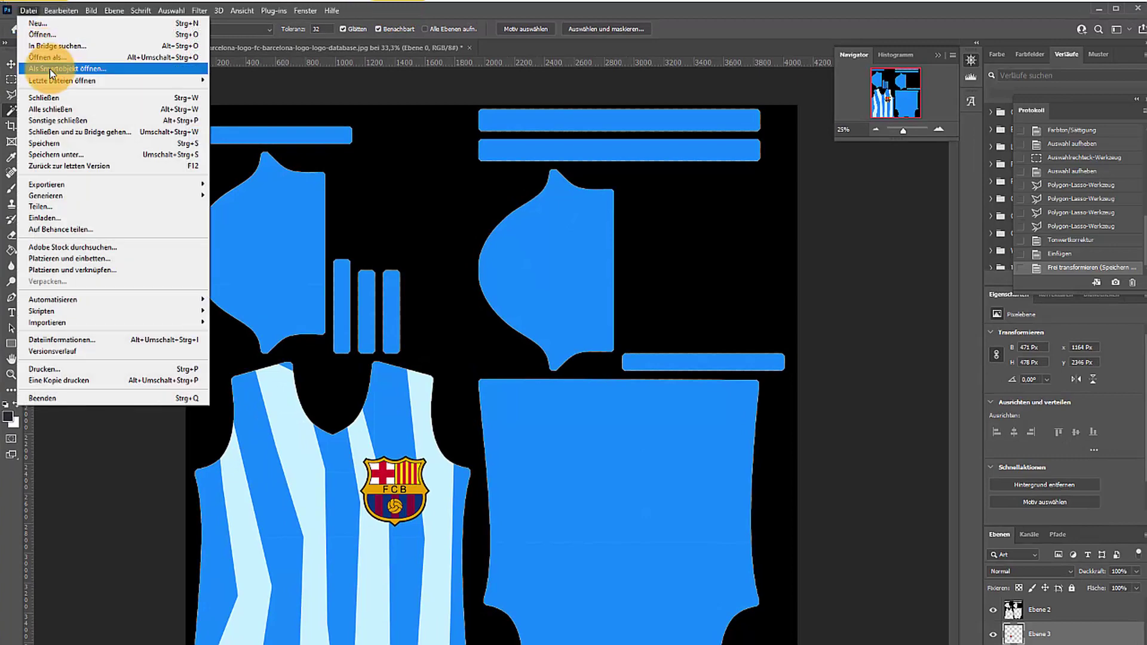
{"action": "left_click", "coordinate": [42, 36]}
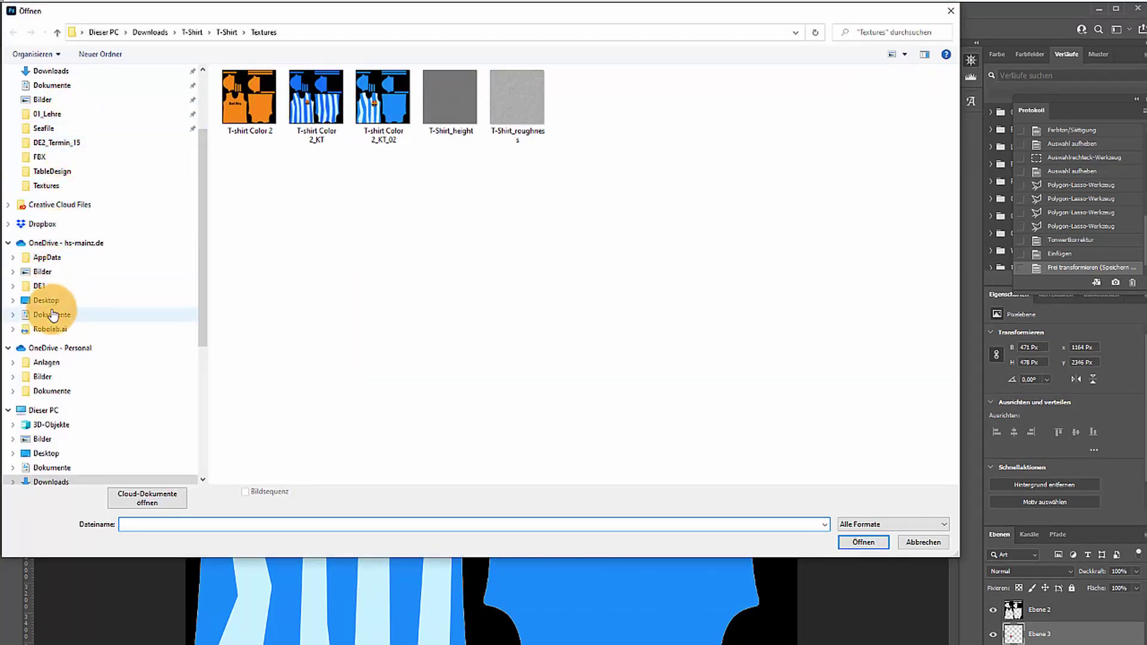
{"action": "left_click", "coordinate": [53, 482]}
{"action": "left_click", "coordinate": [256, 108]}
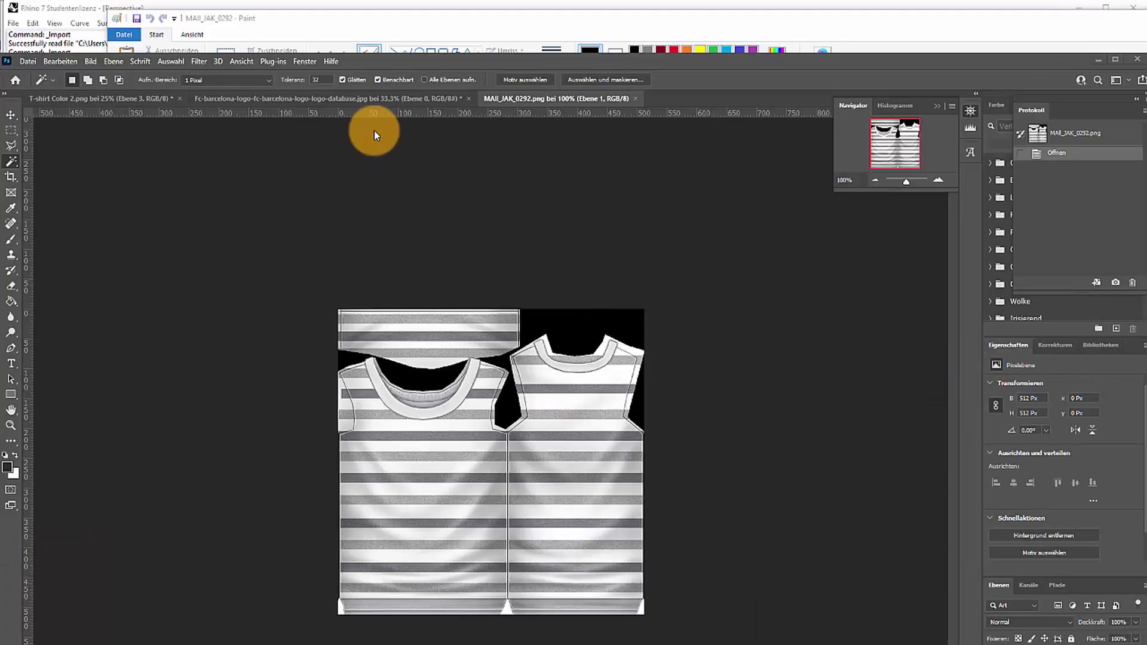
Step: Check the open logo and blue T-shirt documents, then paste the copied FC Barcelona crest into the grey-striped texture
{"action": "left_click", "coordinate": [321, 100]}
{"action": "left_click", "coordinate": [322, 100]}
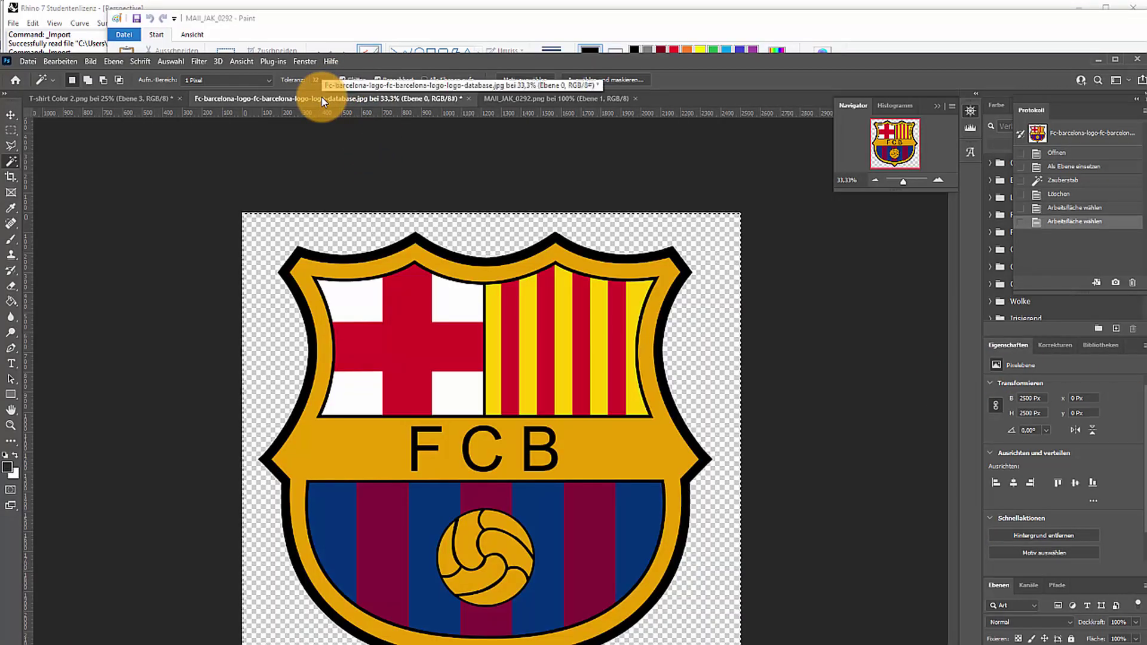
{"action": "left_click", "coordinate": [114, 98]}
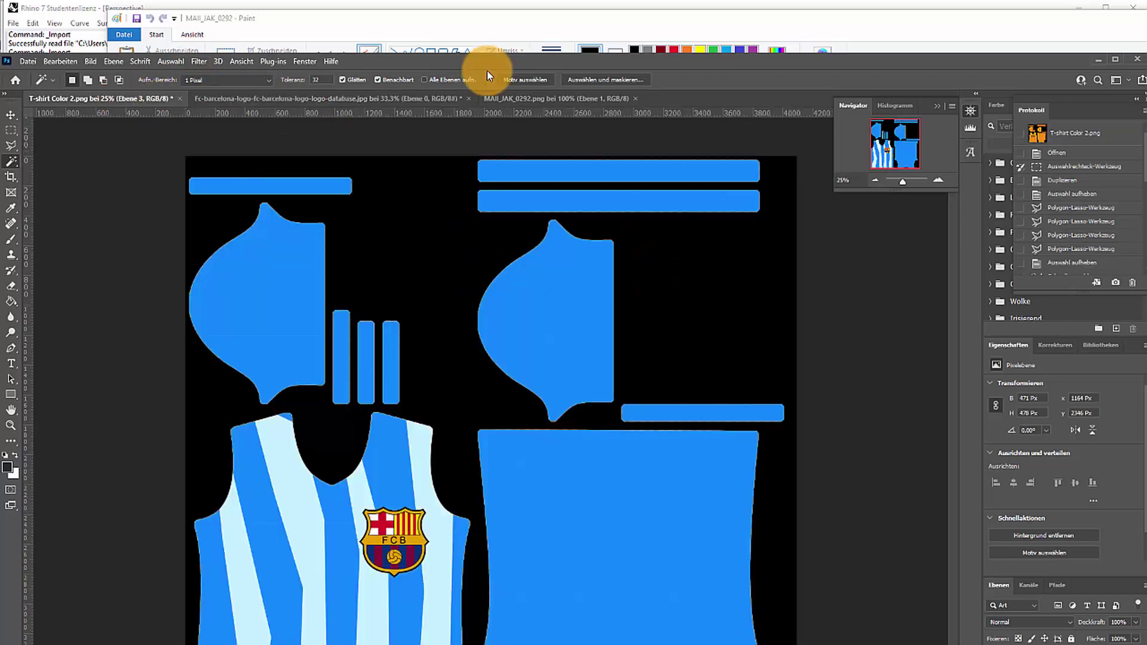
{"action": "left_click", "coordinate": [526, 98]}
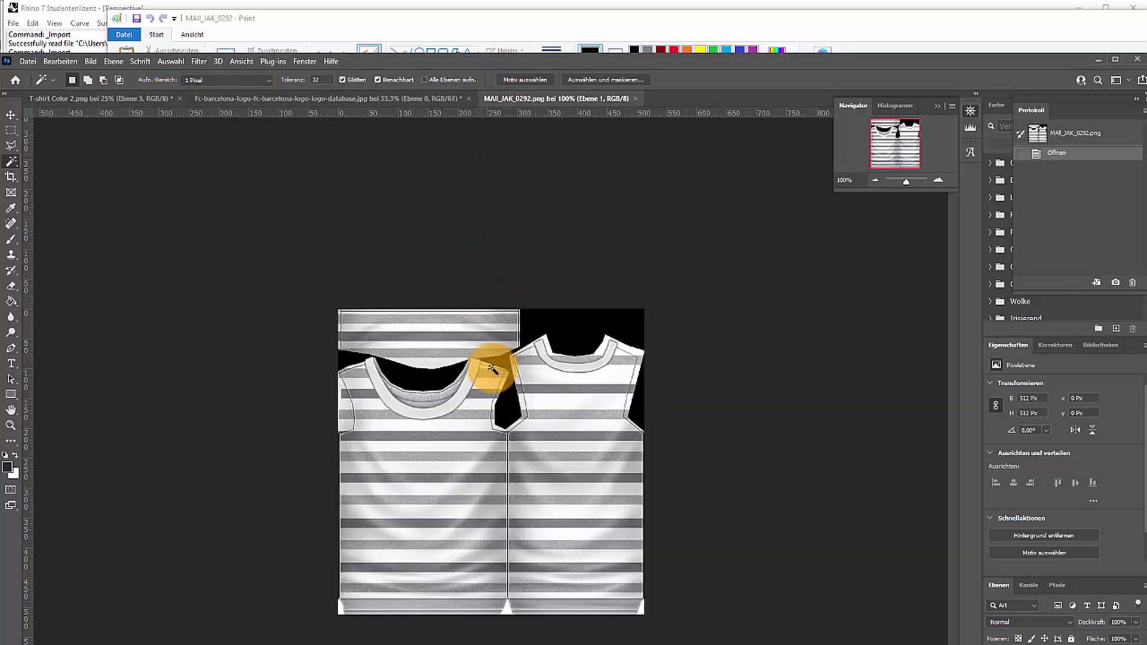
{"action": "key", "text": "ctrl+v"}
Step: Scale the pasted crest to about 9.4% and place it on the chest of the striped shirt's front panel
{"action": "left_click", "coordinate": [60, 61]}
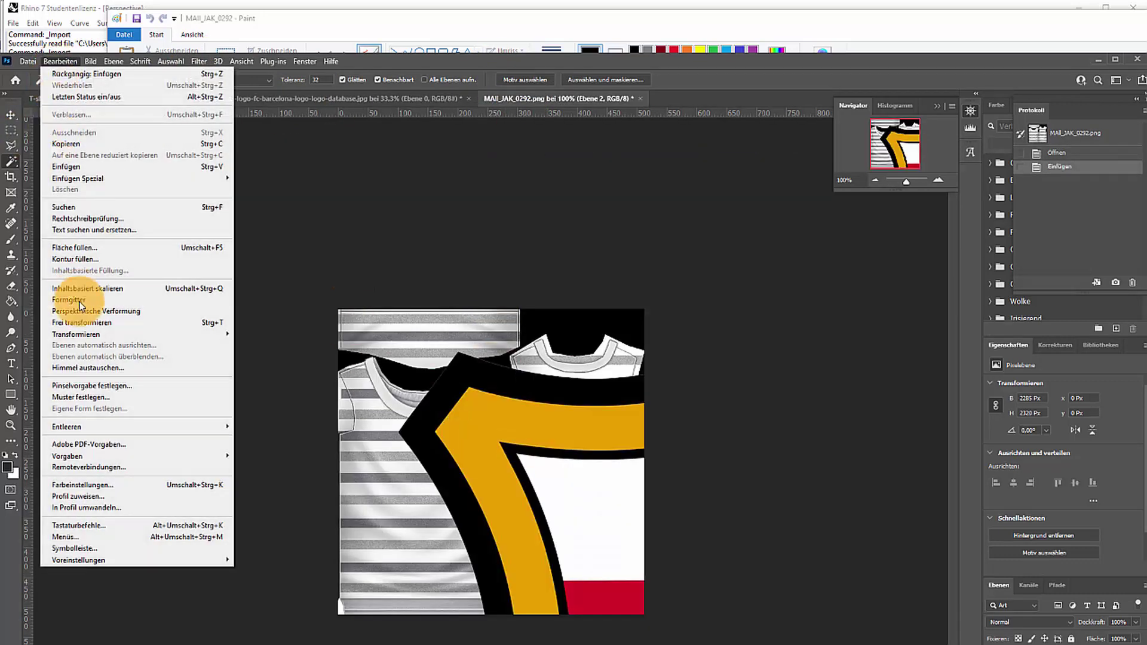
{"action": "mouse_move", "coordinate": [88, 343]}
{"action": "left_click", "coordinate": [259, 350]}
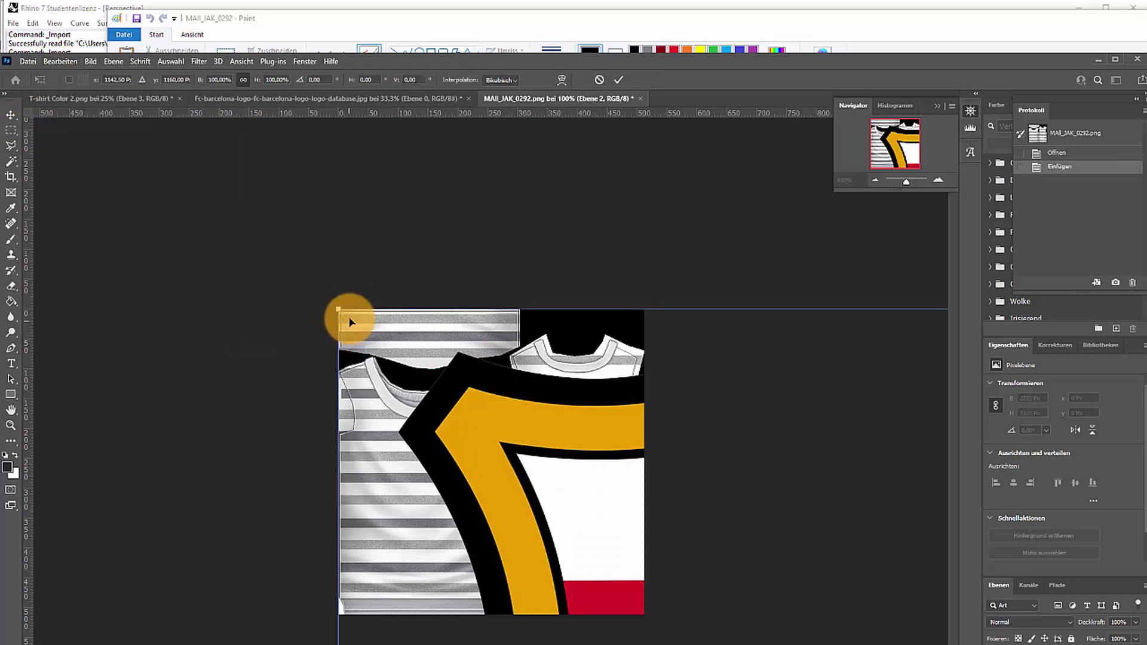
{"action": "left_click_drag", "start_coordinate": [344, 315], "coordinate": [269, 246]}
{"action": "left_click_drag", "start_coordinate": [164, 215], "coordinate": [442, 536]}
{"action": "left_click_drag", "start_coordinate": [486, 593], "coordinate": [418, 498]}
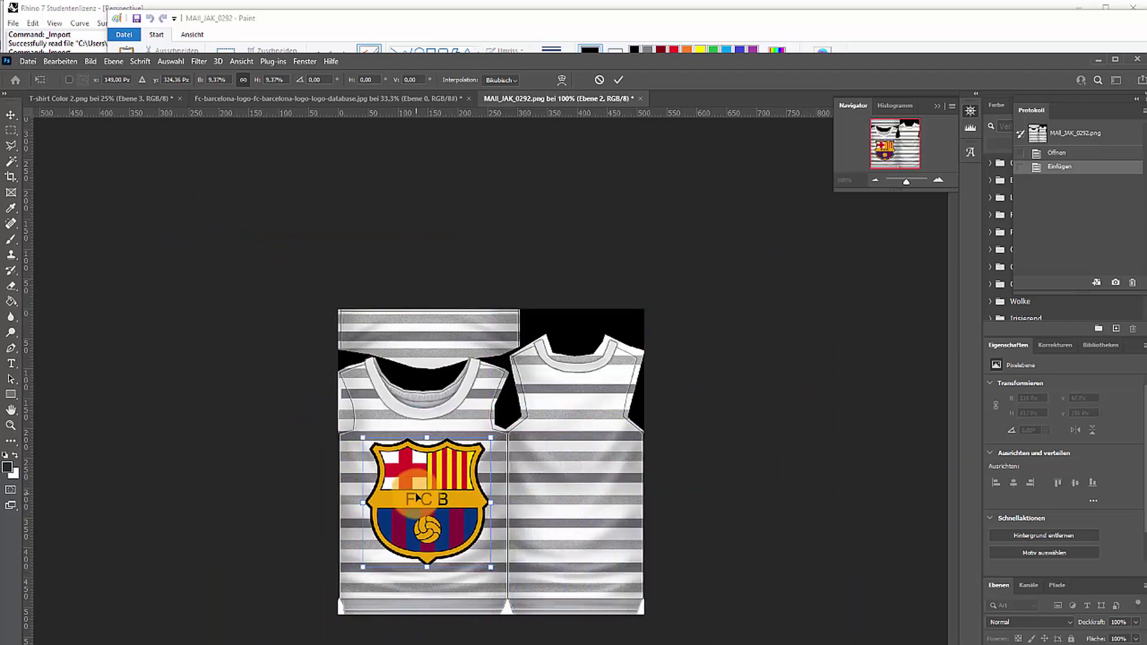
{"action": "key", "text": "Return"}
Step: Save the edited texture on the computer as PNG MAII_JAK_02921 in Downloads with the large file size option, and move Photoshop aside
{"action": "left_click", "coordinate": [28, 61]}
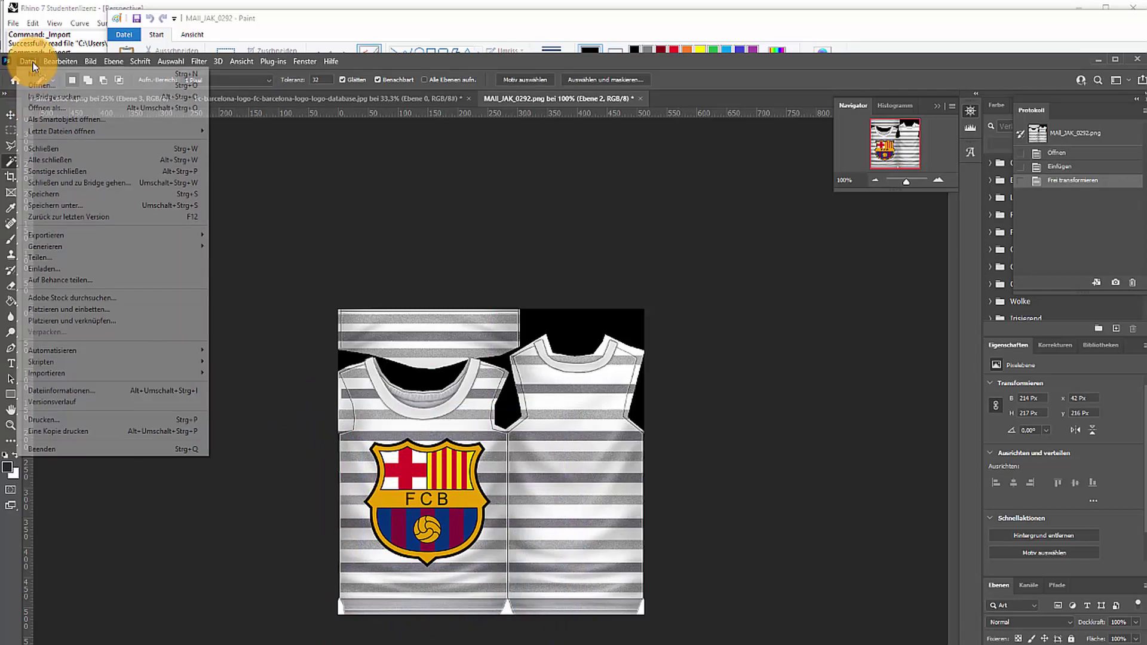
{"action": "left_click", "coordinate": [85, 206]}
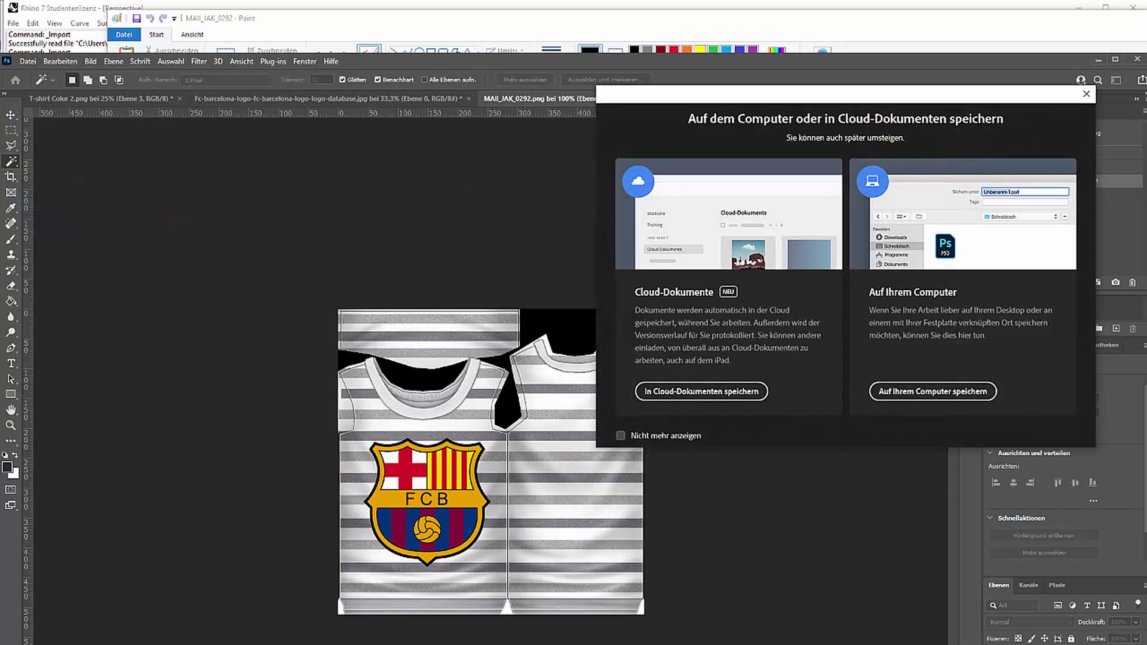
{"action": "left_click", "coordinate": [951, 397]}
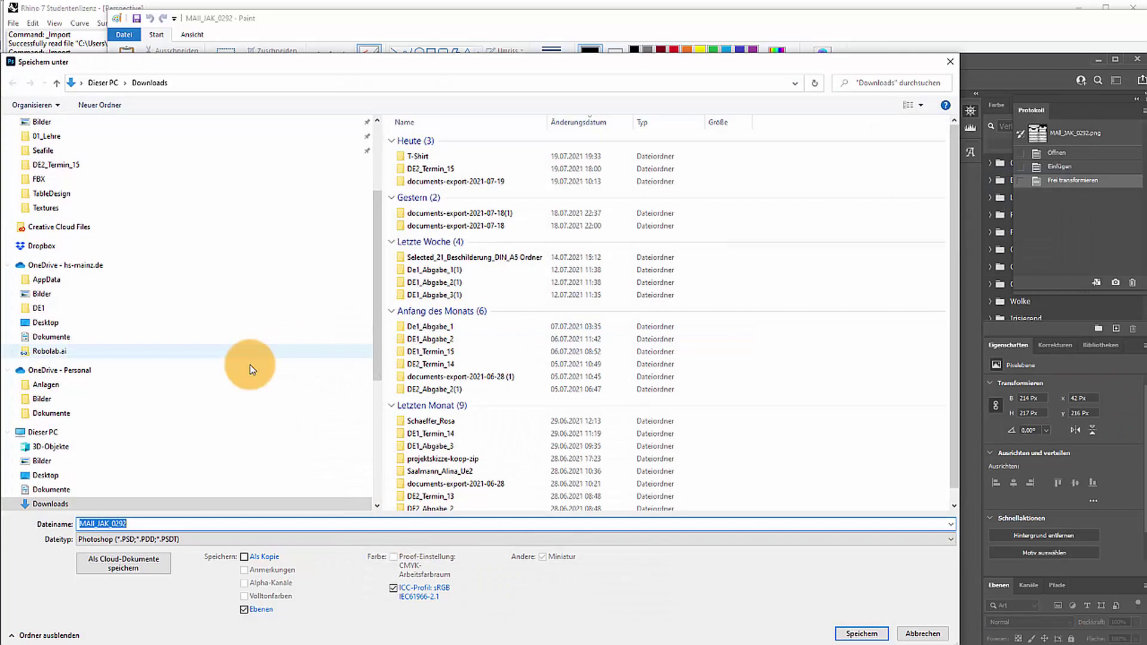
{"action": "left_click", "coordinate": [143, 540]}
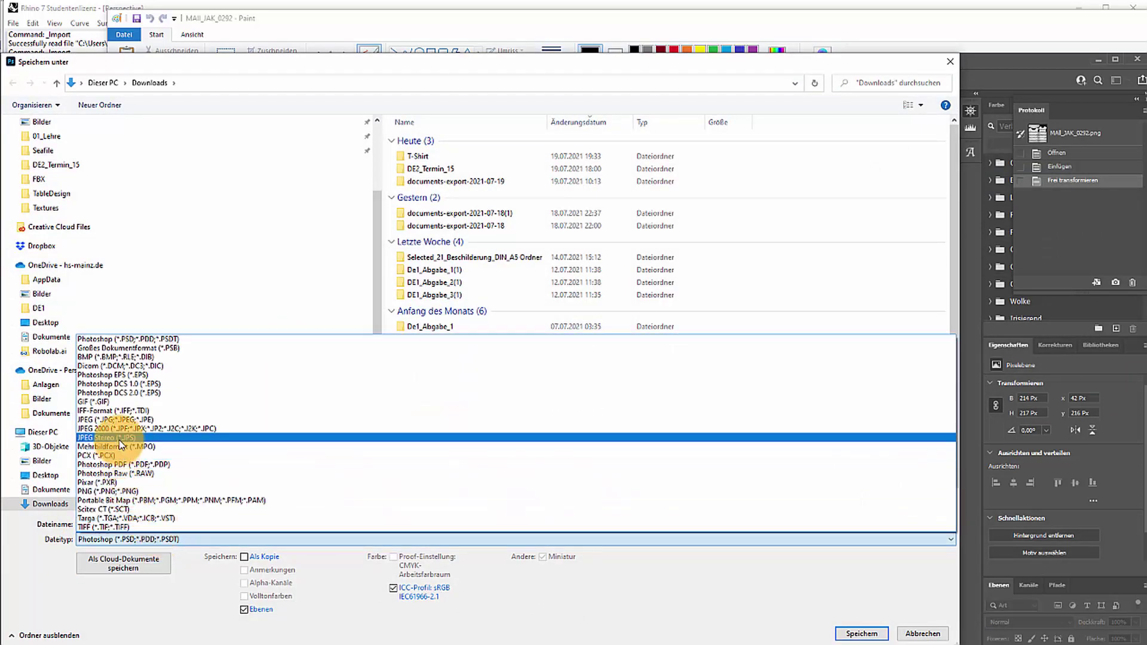
{"action": "left_click", "coordinate": [148, 493]}
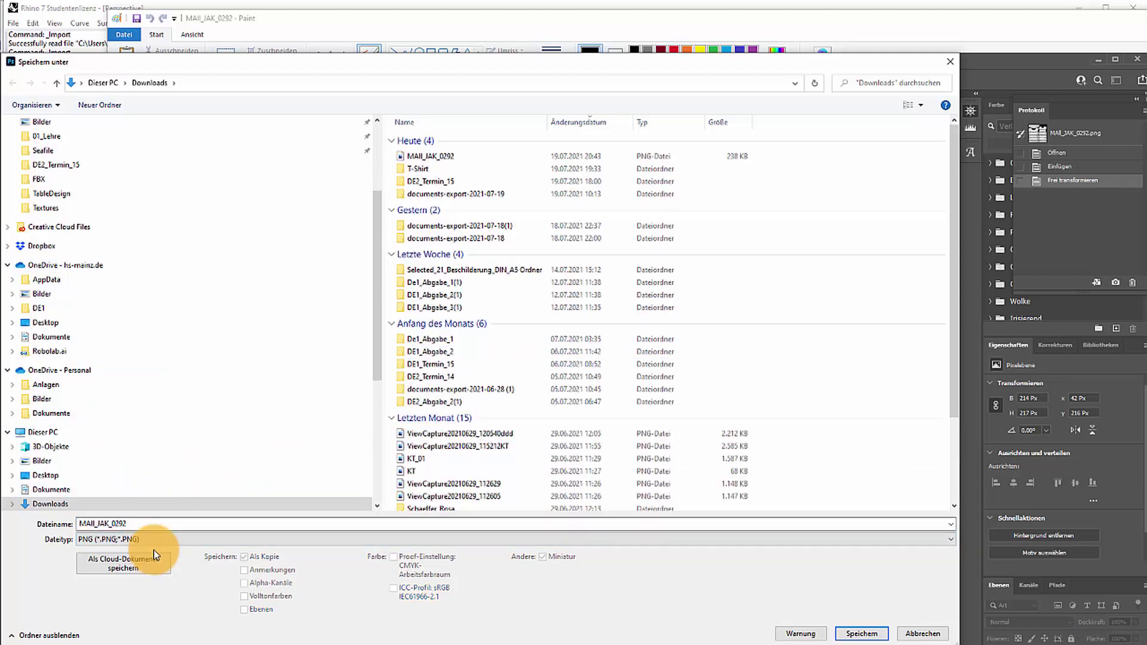
{"action": "type", "text": "1"}
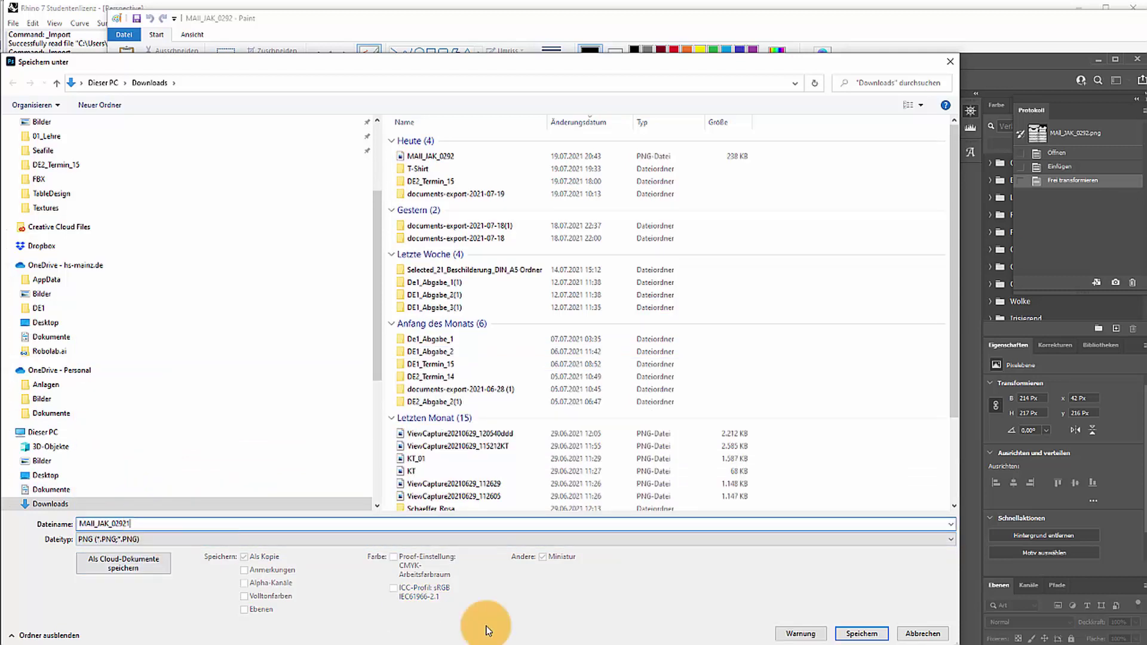
{"action": "left_click", "coordinate": [867, 638]}
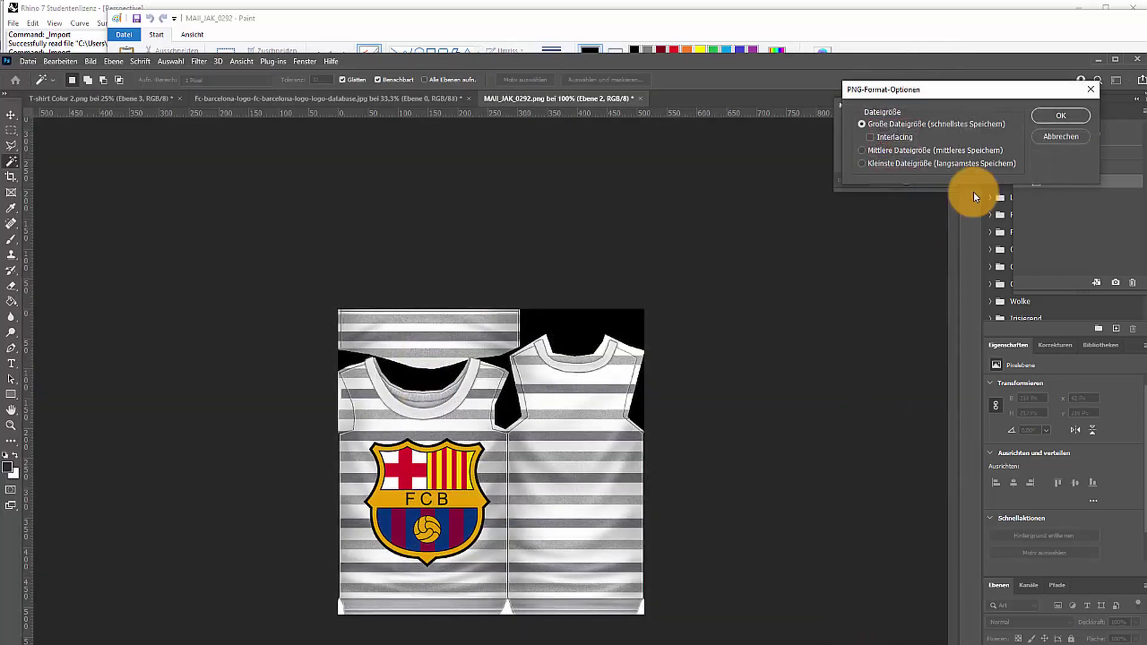
{"action": "left_click", "coordinate": [1060, 115]}
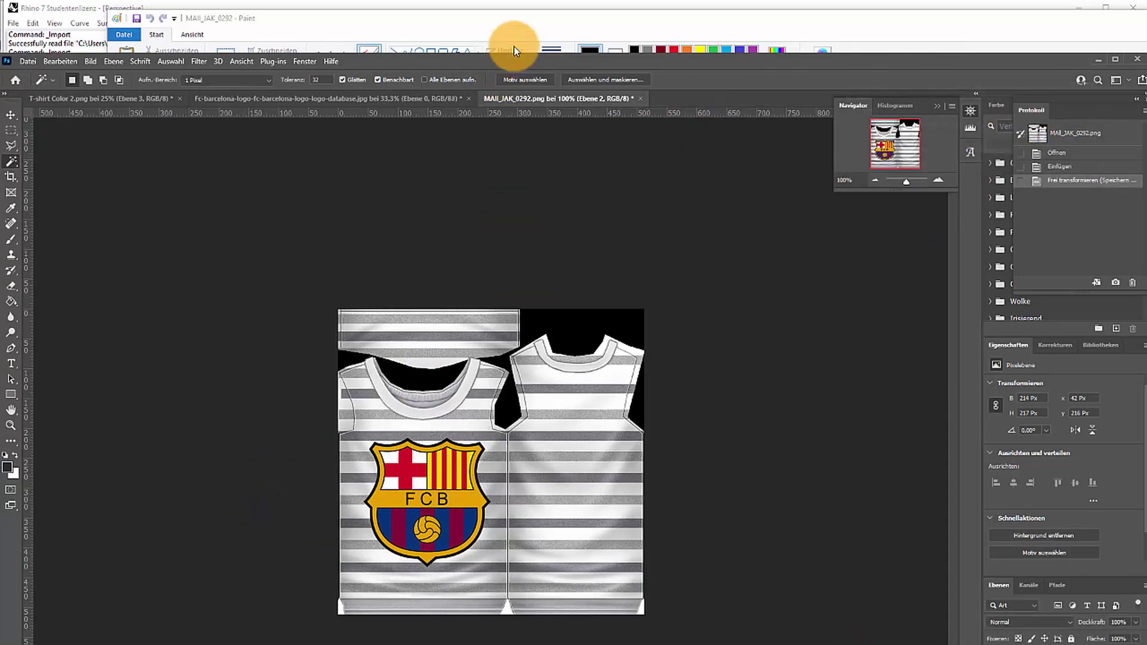
{"action": "mouse_move", "coordinate": [679, 65]}
{"action": "left_mouse_down"}
{"action": "mouse_move", "coordinate": [1063, 328]}
{"action": "mouse_move", "coordinate": [644, 404]}
{"action": "left_mouse_up"}
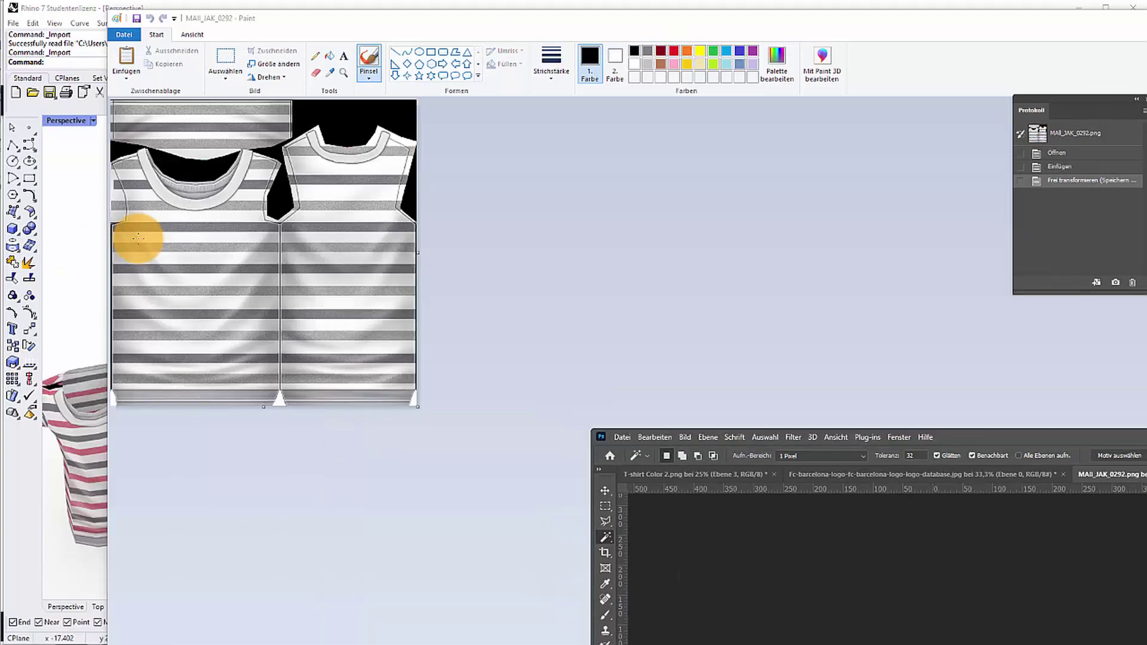
Step: Switch to Rhino and replace the grey-striped shirt material's colour texture with MAII_JAK_02921 from the Downloads folder
{"action": "left_click", "coordinate": [73, 266]}
{"action": "left_click", "coordinate": [862, 338]}
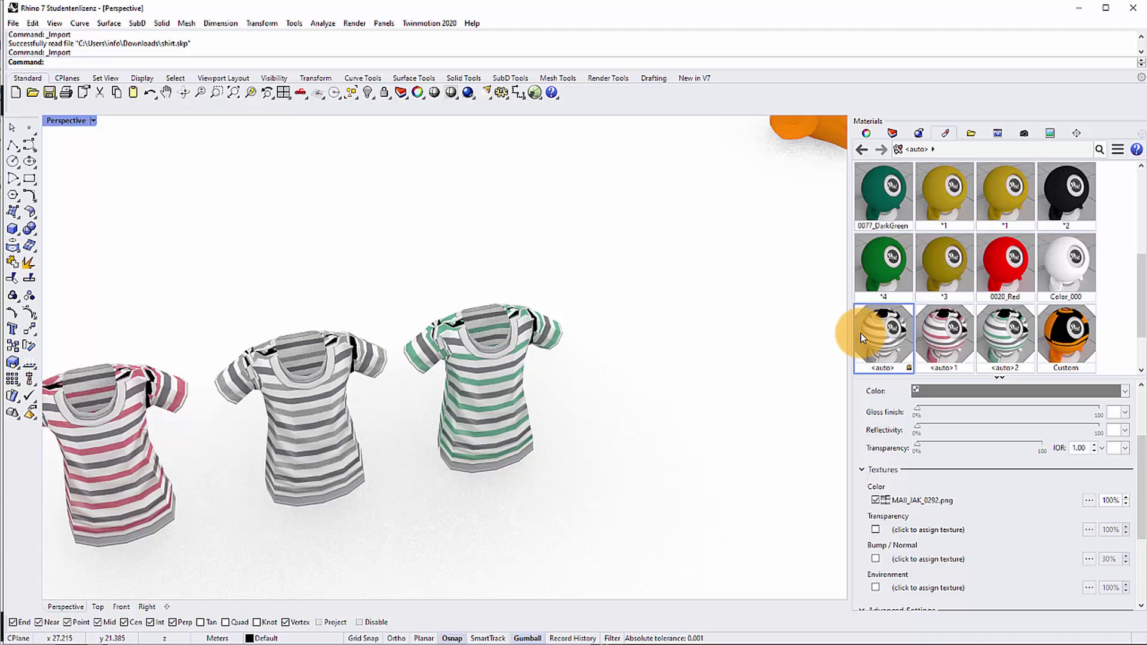
{"action": "left_click", "coordinate": [940, 505]}
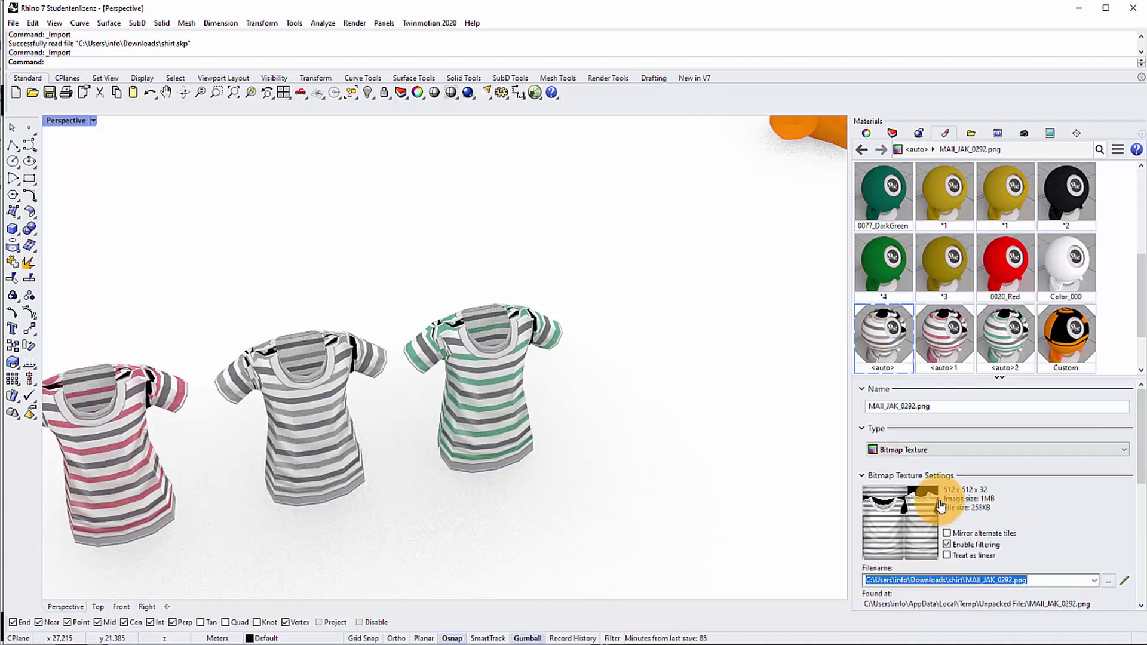
{"action": "left_click", "coordinate": [998, 584]}
{"action": "left_click", "coordinate": [1109, 582]}
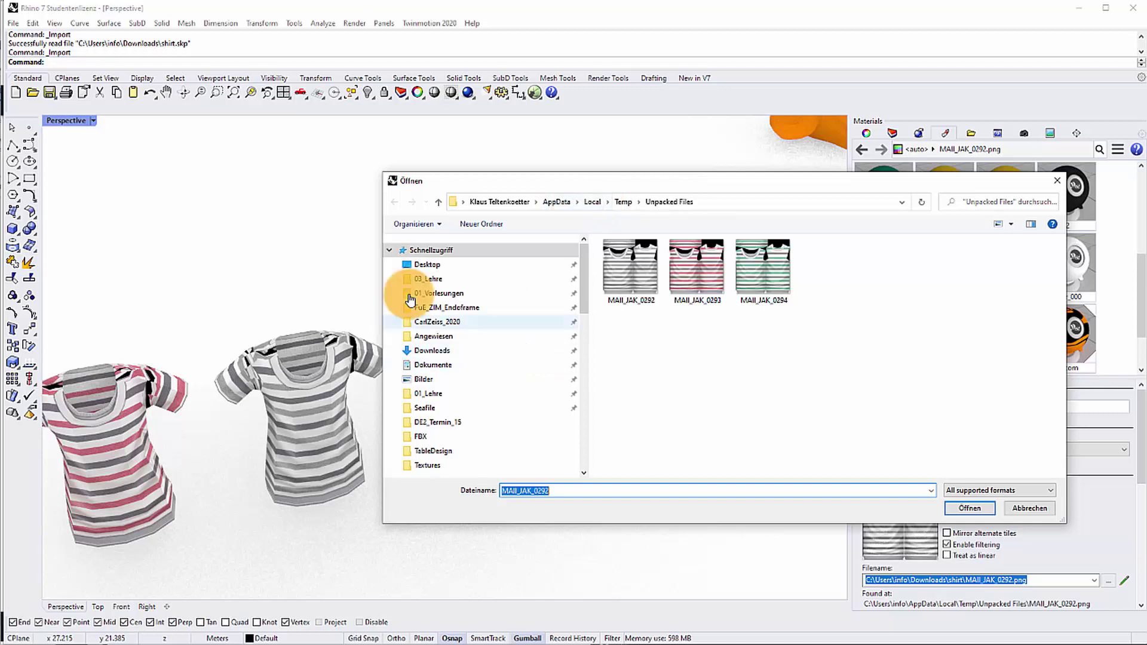
{"action": "left_click", "coordinate": [433, 351]}
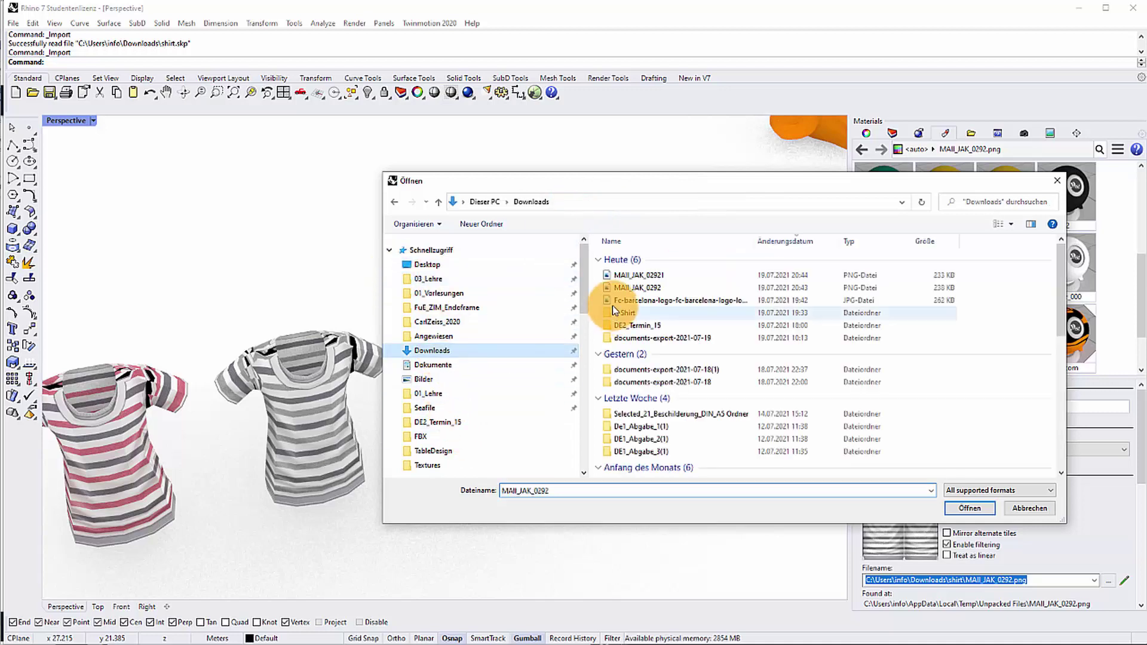
{"action": "left_click", "coordinate": [639, 275]}
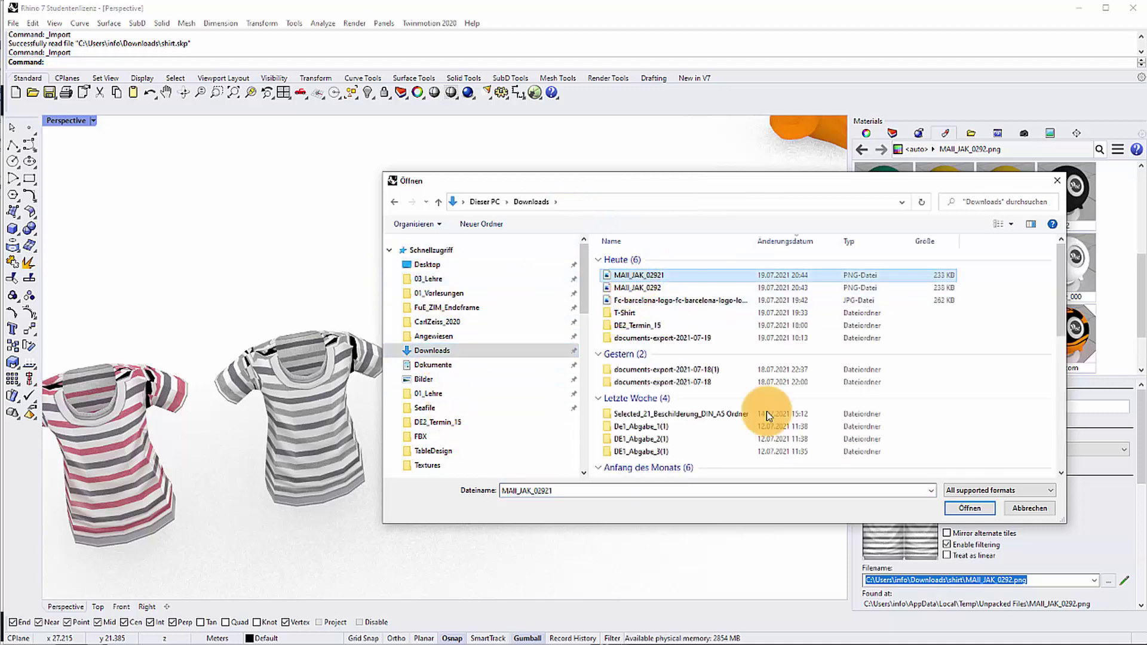
{"action": "left_click", "coordinate": [974, 508]}
{"action": "scroll", "coordinate": [558, 444], "scroll_direction": "down", "scroll_amount": 4}
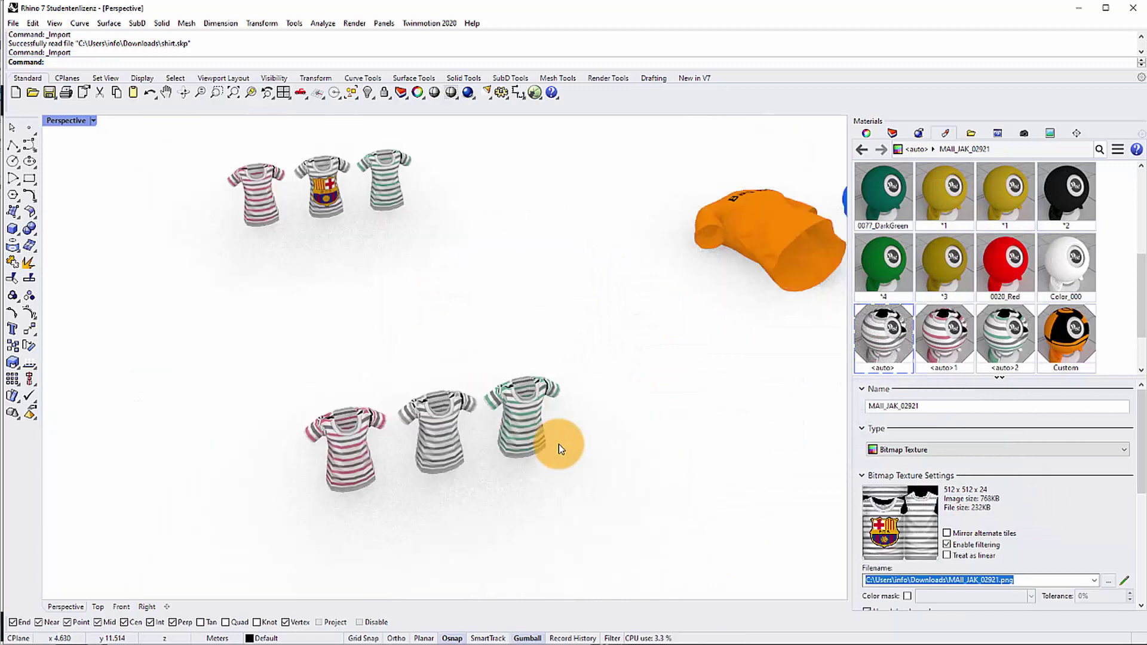
{"action": "scroll", "coordinate": [346, 222], "scroll_direction": "up", "scroll_amount": 4}
{"action": "scroll", "coordinate": [395, 251], "scroll_direction": "up", "scroll_amount": 5}
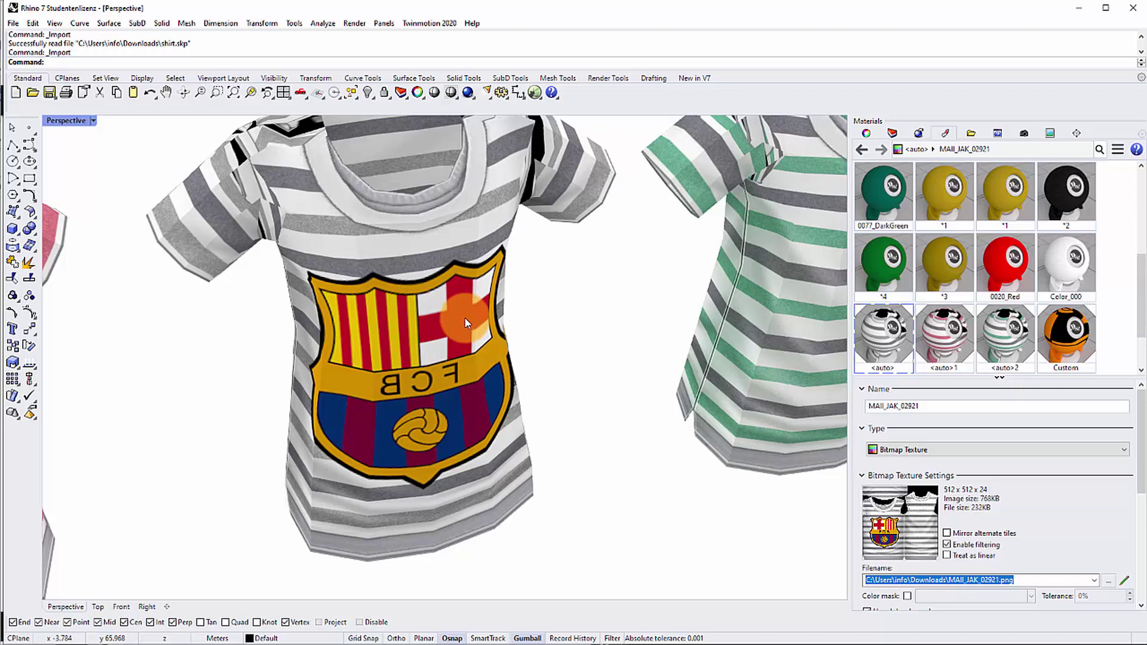
Step: Start a file import and browse from Downloads through the nested T-Shirt folders to the FBX folder
{"action": "scroll", "coordinate": [535, 357], "scroll_direction": "down", "scroll_amount": 8}
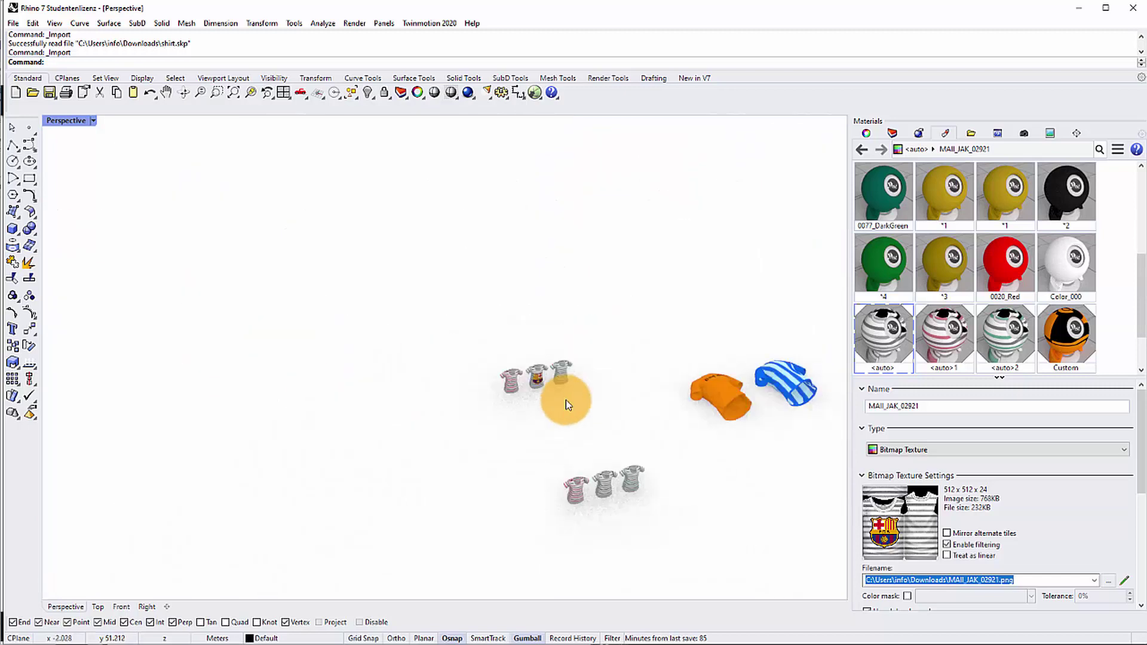
{"action": "scroll", "coordinate": [726, 399], "scroll_direction": "up", "scroll_amount": 1}
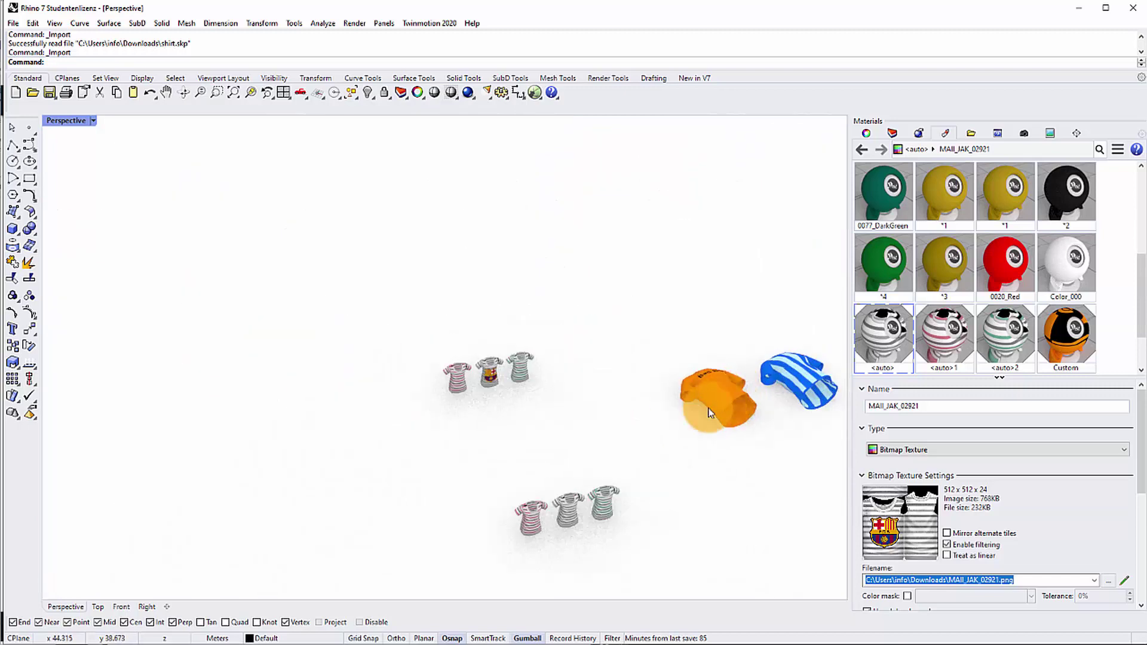
{"action": "left_click", "coordinate": [13, 25]}
{"action": "left_click", "coordinate": [55, 169]}
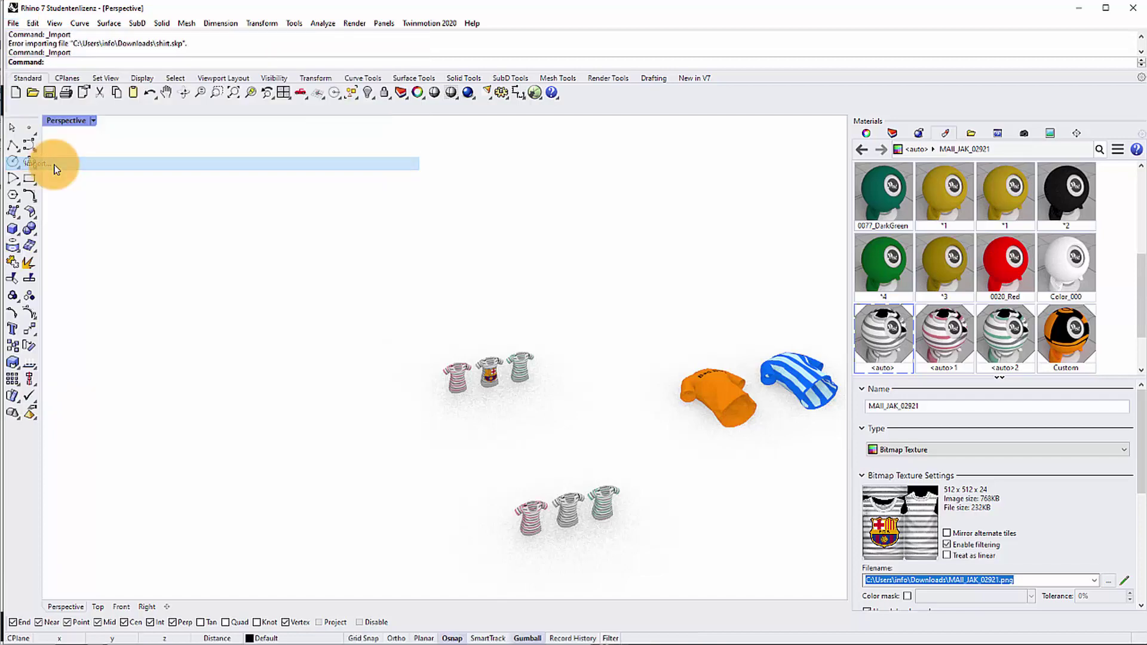
{"action": "double_click", "coordinate": [632, 314]}
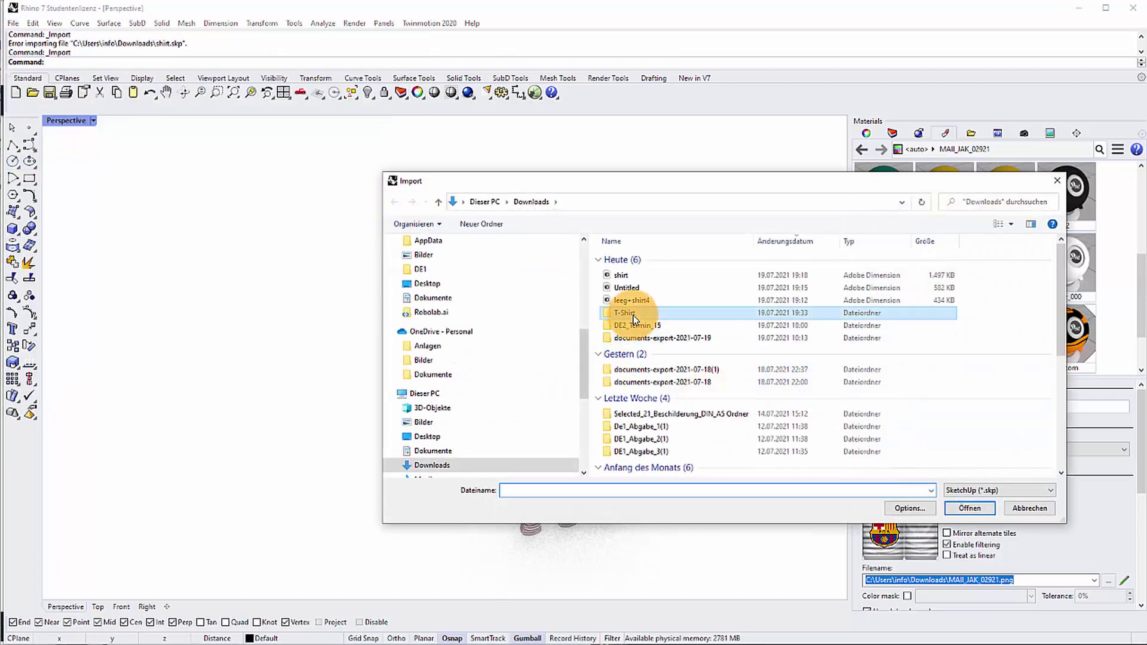
{"action": "double_click", "coordinate": [612, 258]}
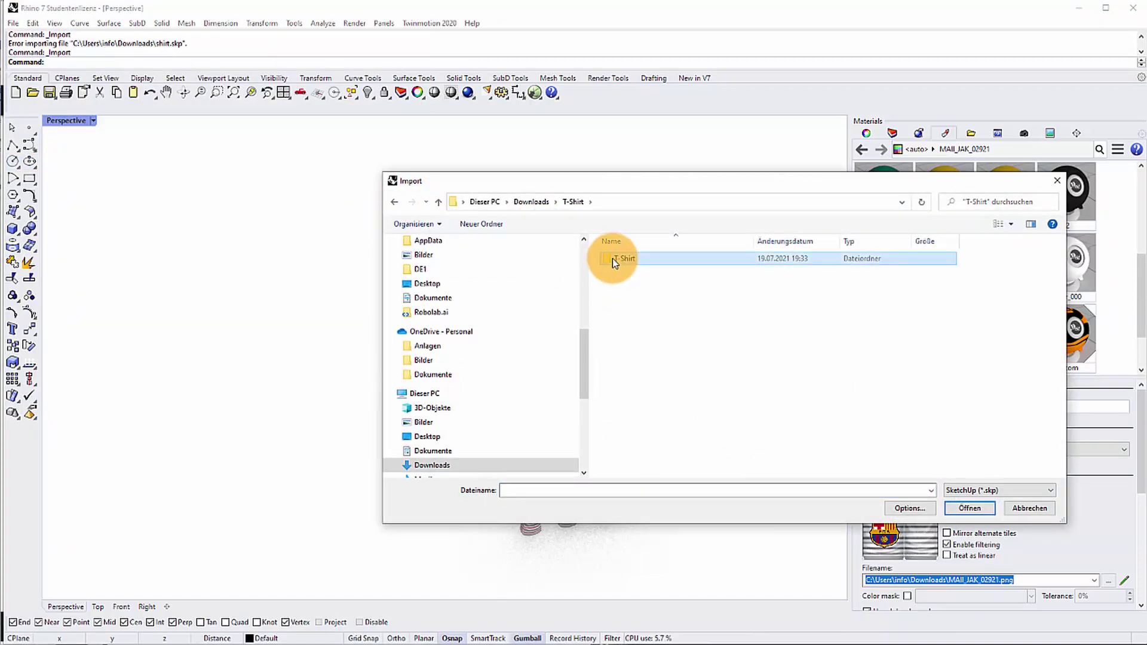
{"action": "double_click", "coordinate": [616, 257]}
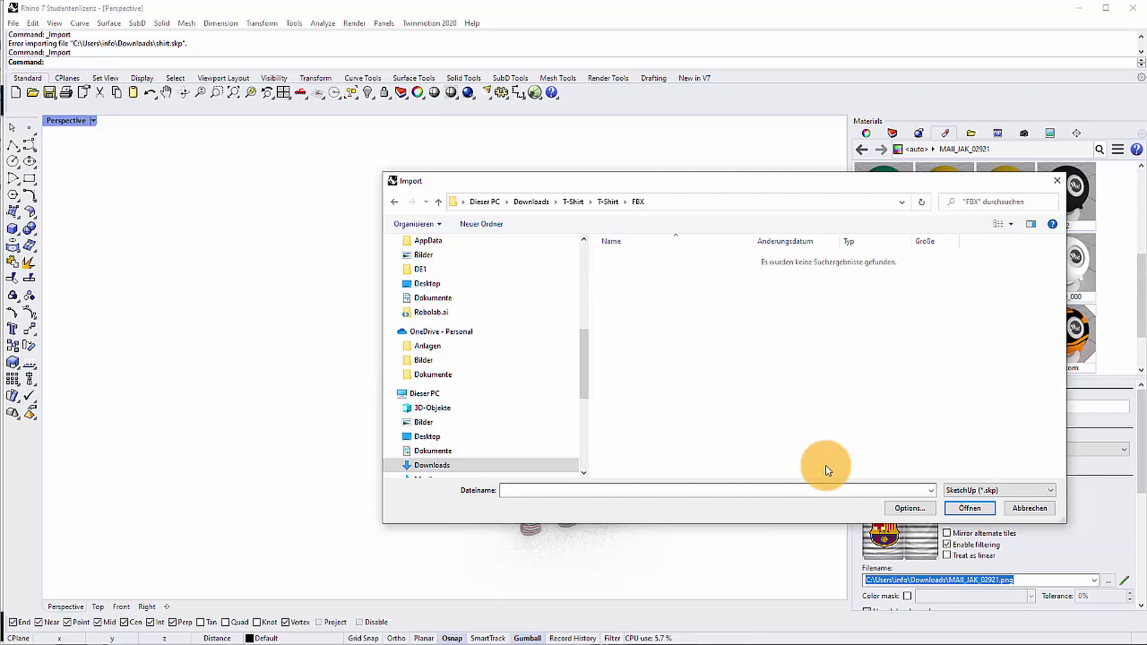
Step: Import T-Shirt Man as a MotionBuilder (*.fbx) file with the default import options, declining the unit scaling
{"action": "left_click", "coordinate": [1020, 491]}
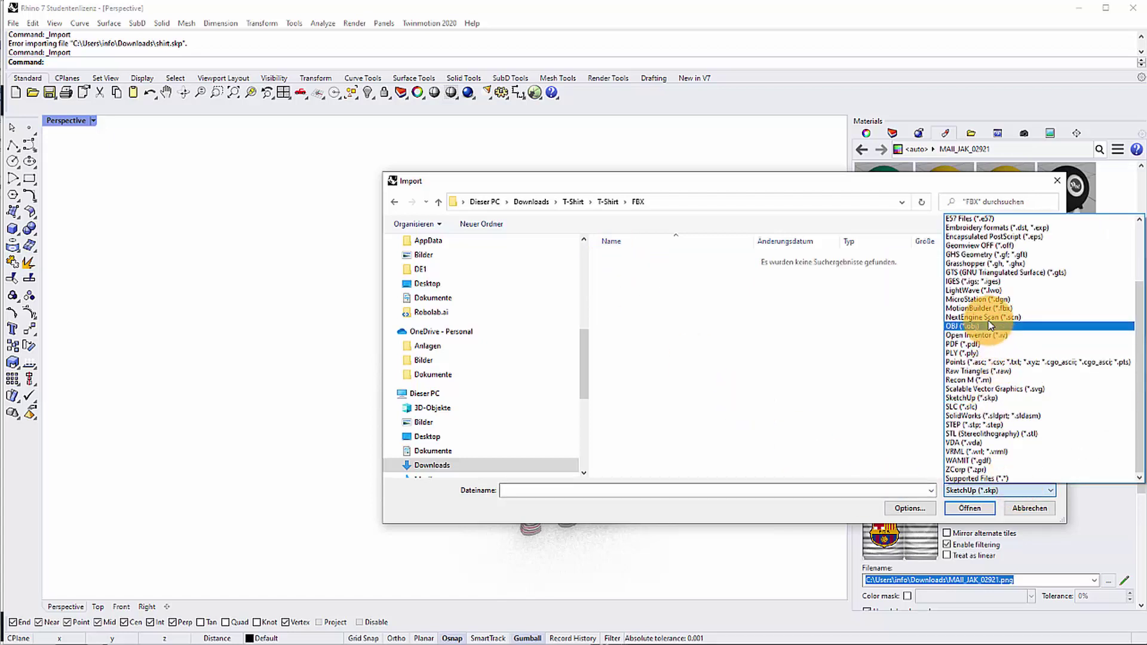
{"action": "left_click", "coordinate": [992, 308]}
{"action": "left_click", "coordinate": [639, 260]}
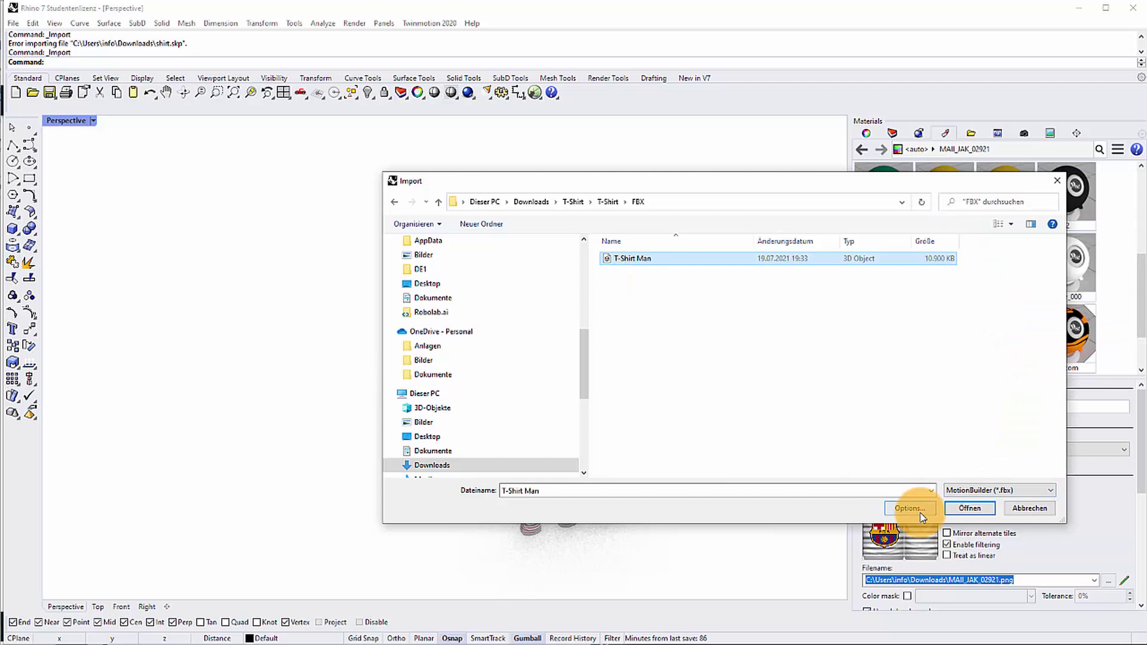
{"action": "left_click", "coordinate": [969, 507]}
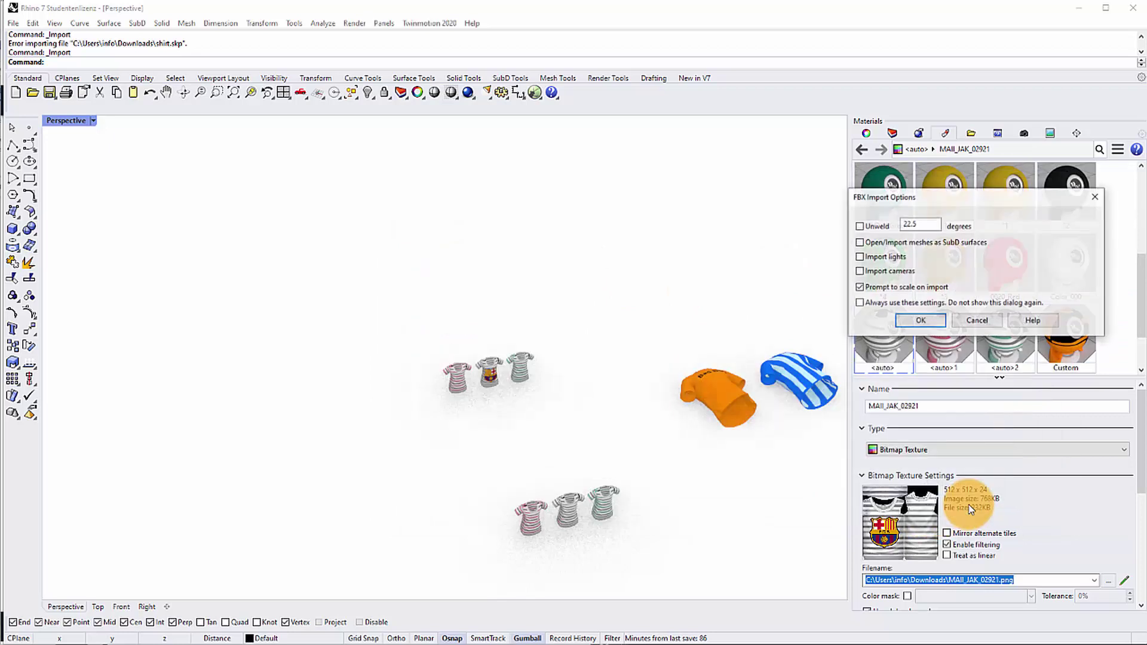
{"action": "left_click", "coordinate": [921, 320]}
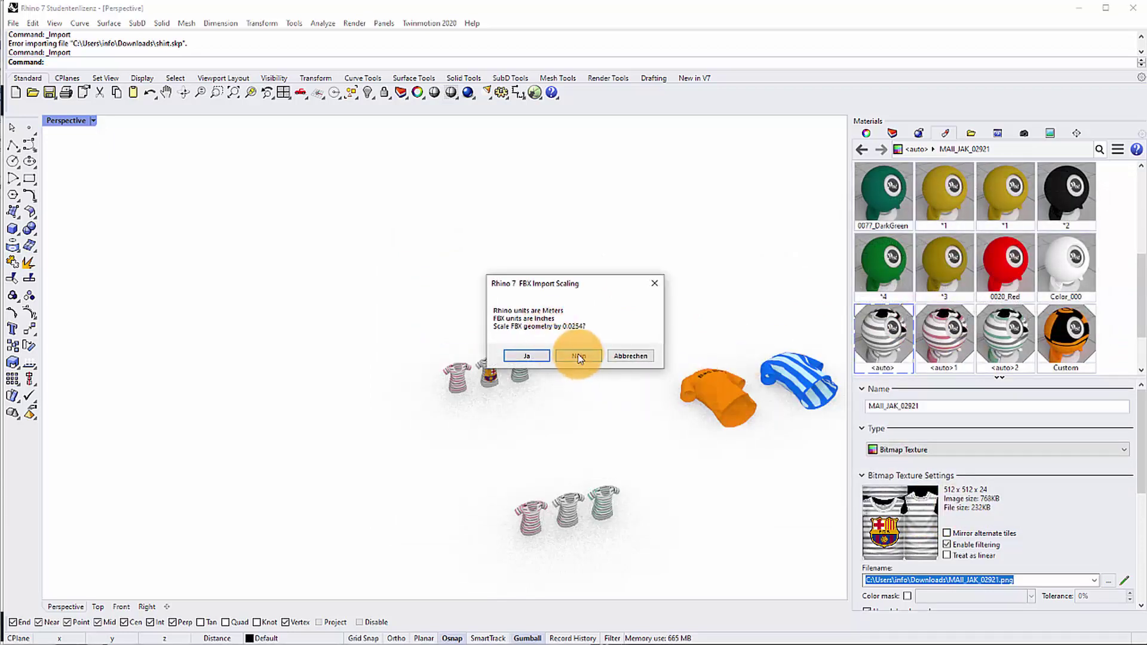
{"action": "left_click", "coordinate": [579, 356]}
{"action": "left_click", "coordinate": [583, 416]}
{"action": "left_click", "coordinate": [635, 441]}
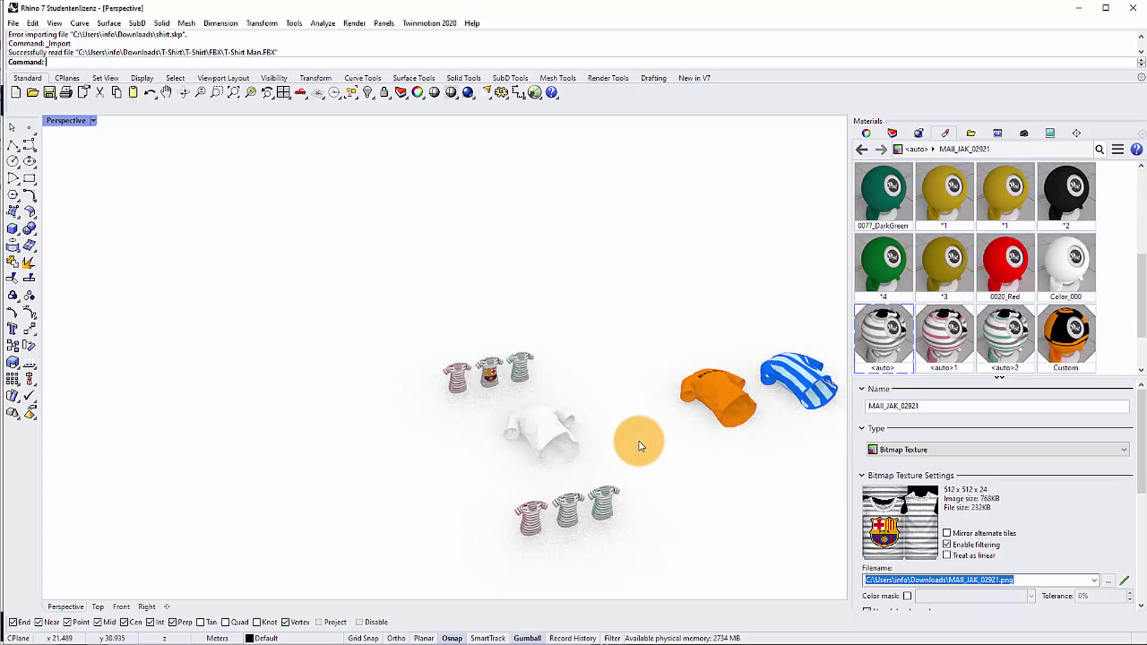
Step: Add a new custom material at the end of the material library
{"action": "scroll", "coordinate": [564, 432], "scroll_direction": "up", "scroll_amount": 2}
{"action": "scroll", "coordinate": [564, 432], "scroll_direction": "up", "scroll_amount": 2}
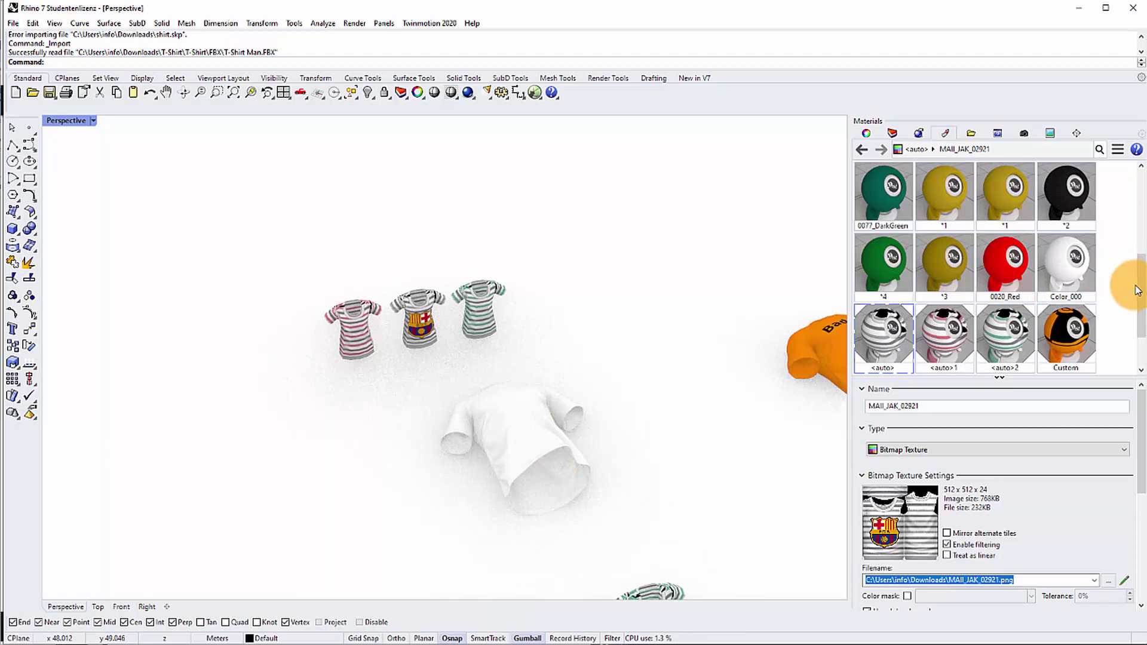
{"action": "left_click_drag", "start_coordinate": [1143, 294], "coordinate": [1129, 328]}
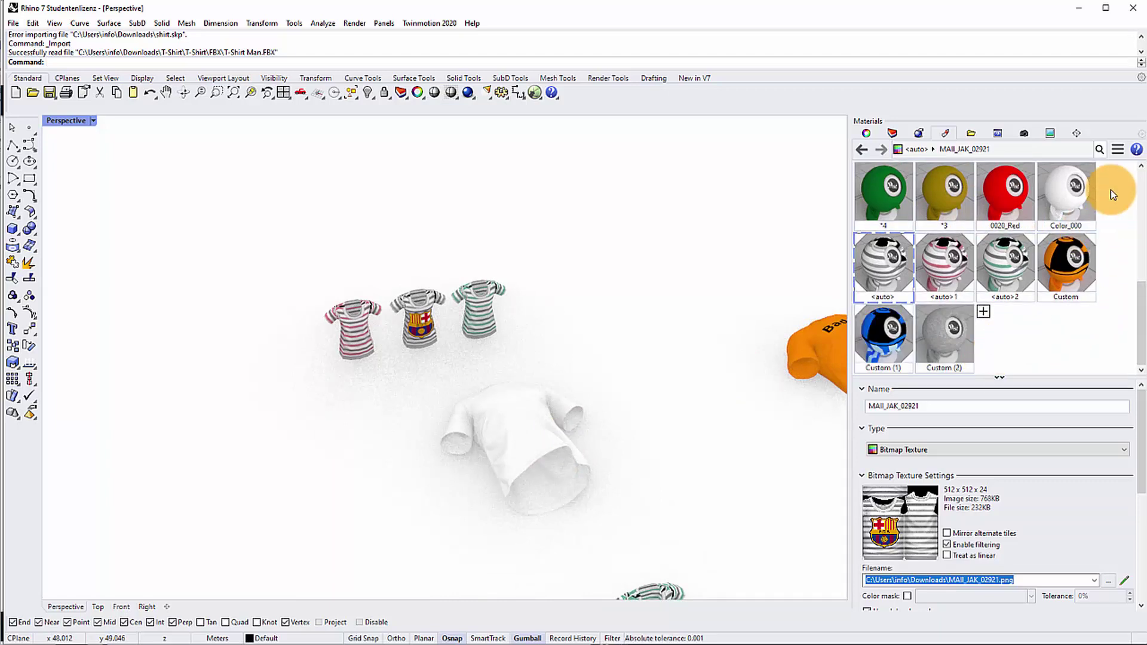
{"action": "mouse_move", "coordinate": [1144, 333]}
{"action": "left_mouse_down"}
{"action": "mouse_move", "coordinate": [1143, 231]}
{"action": "mouse_move", "coordinate": [1142, 344]}
{"action": "left_mouse_up"}
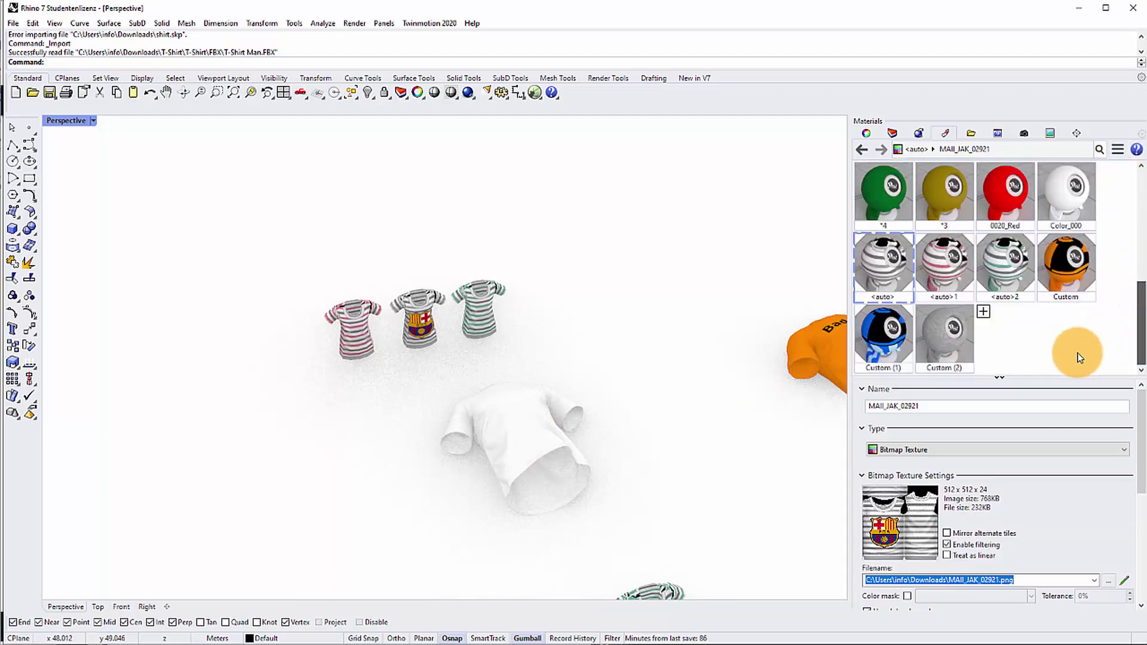
{"action": "right_click", "coordinate": [983, 312]}
{"action": "left_click", "coordinate": [1001, 351]}
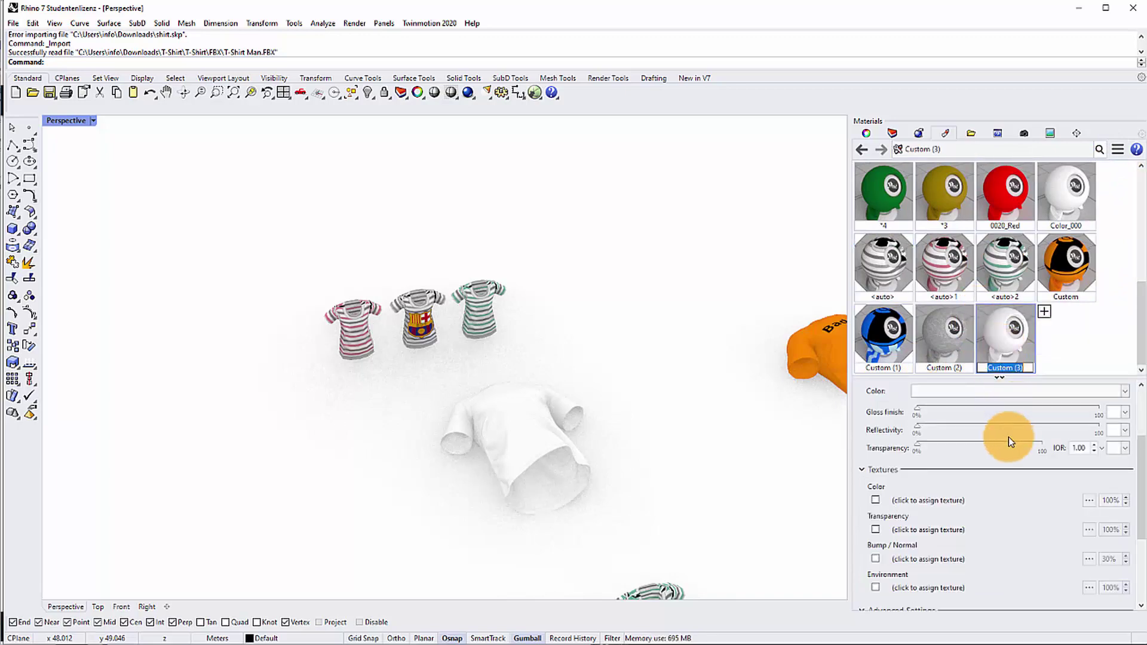
Step: Assign T-shirt Color 2_KT_02 from the T-Shirt Textures folder as the new material's colour texture
{"action": "left_click", "coordinate": [919, 502]}
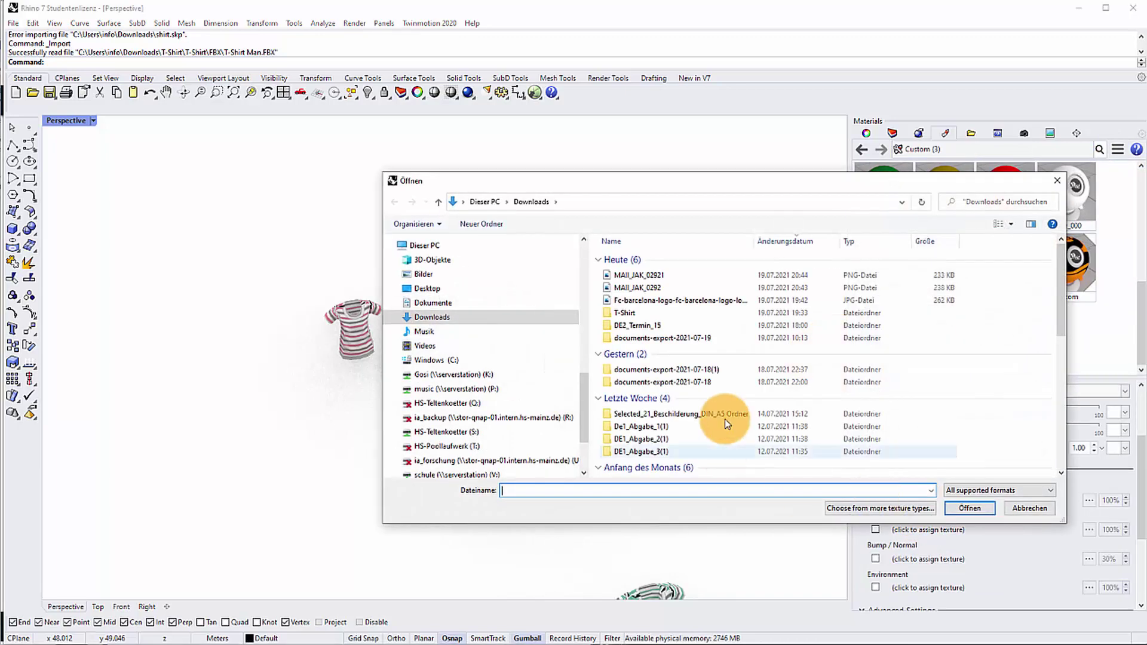
{"action": "double_click", "coordinate": [635, 320]}
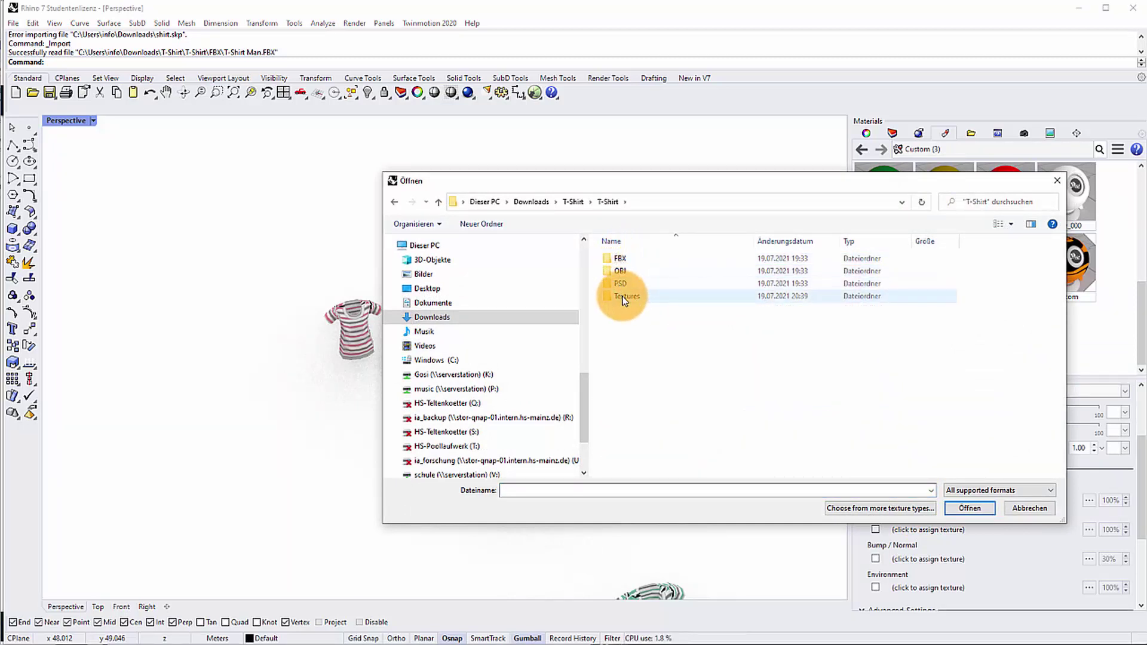
{"action": "double_click", "coordinate": [619, 296]}
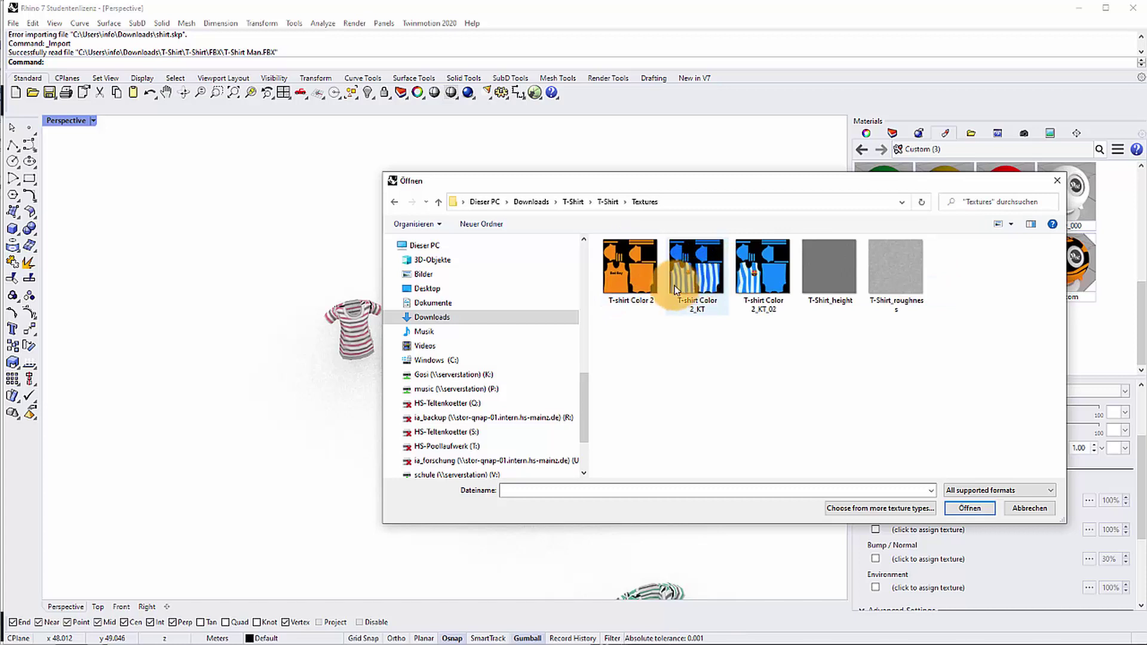
{"action": "left_click", "coordinate": [984, 511]}
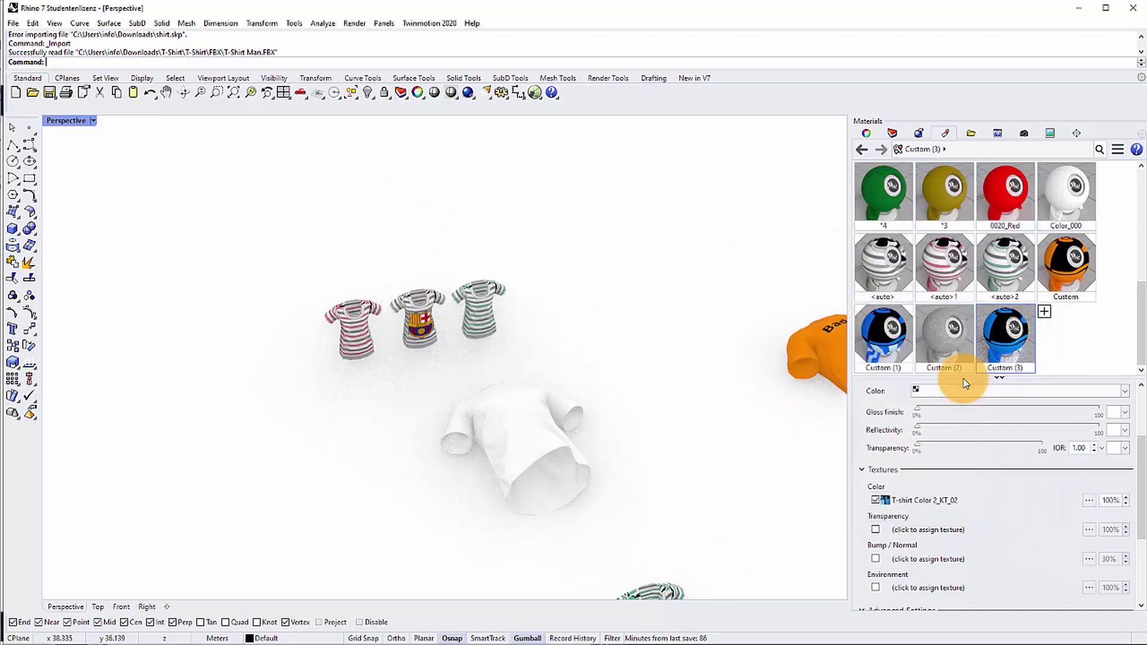
Step: Select both meshes of the imported white T-shirt, assign the new blue material to them, and compare the result with the other shirts
{"action": "left_click", "coordinate": [536, 429]}
{"action": "left_click", "coordinate": [658, 539]}
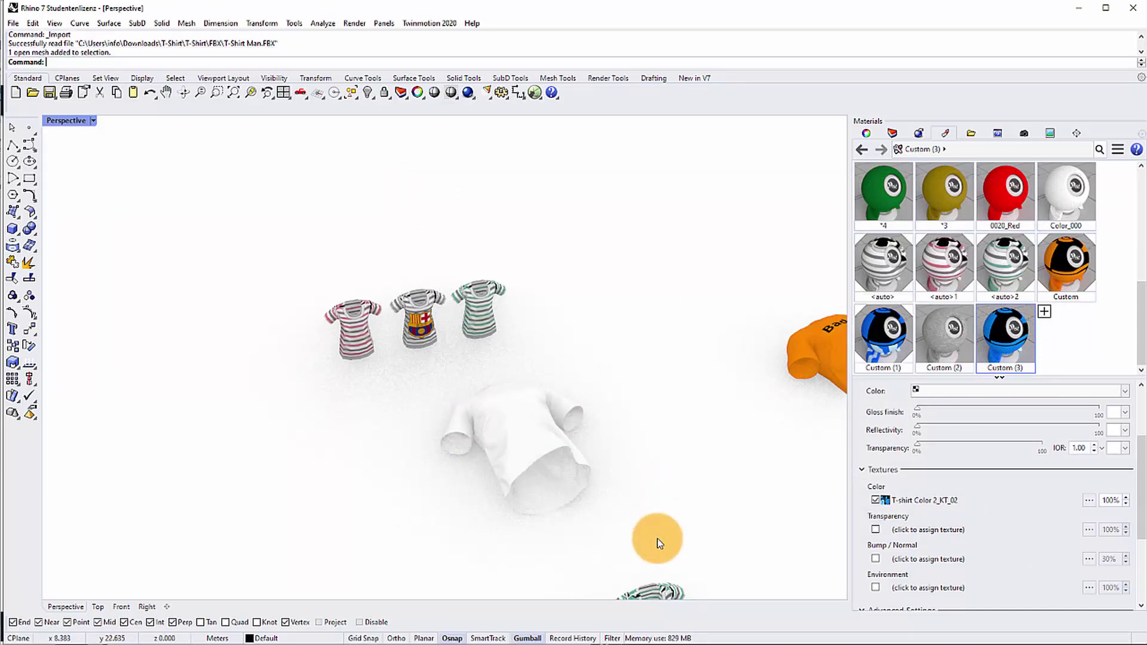
{"action": "left_click_drag", "start_coordinate": [662, 549], "coordinate": [385, 374]}
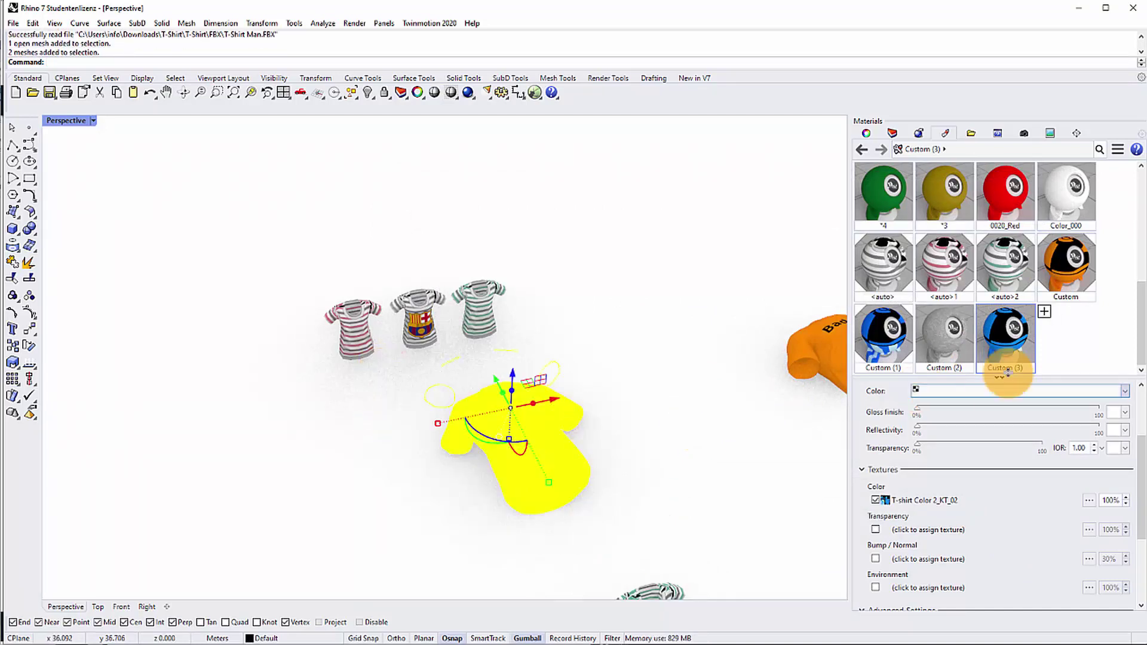
{"action": "right_click", "coordinate": [1016, 354]}
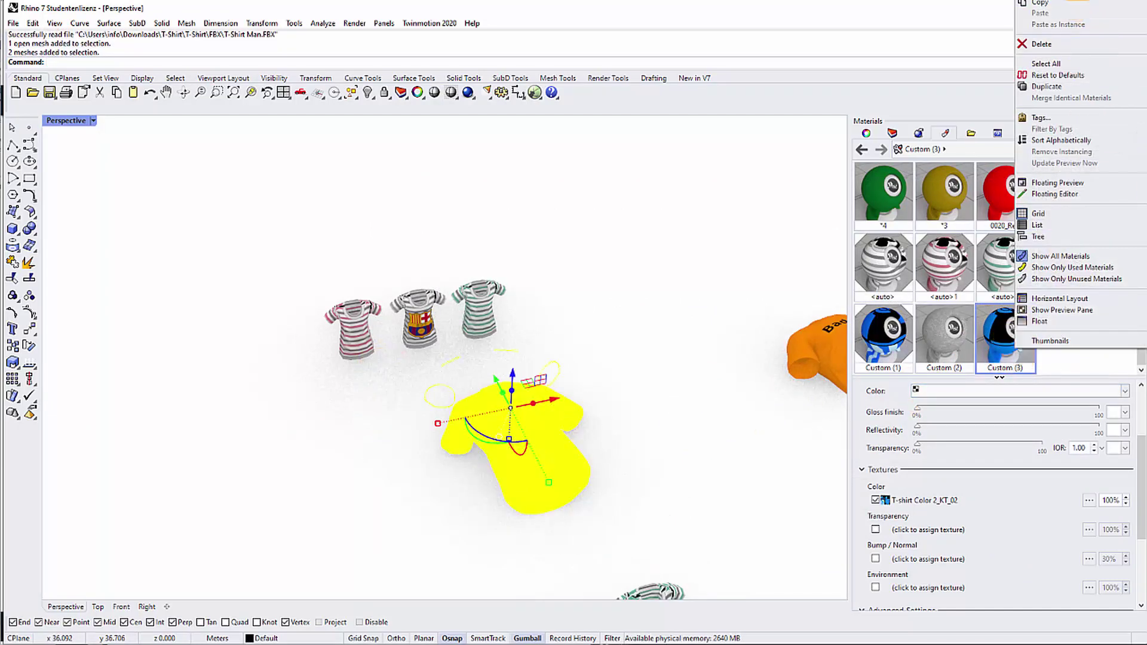
{"action": "left_click", "coordinate": [1078, 0]}
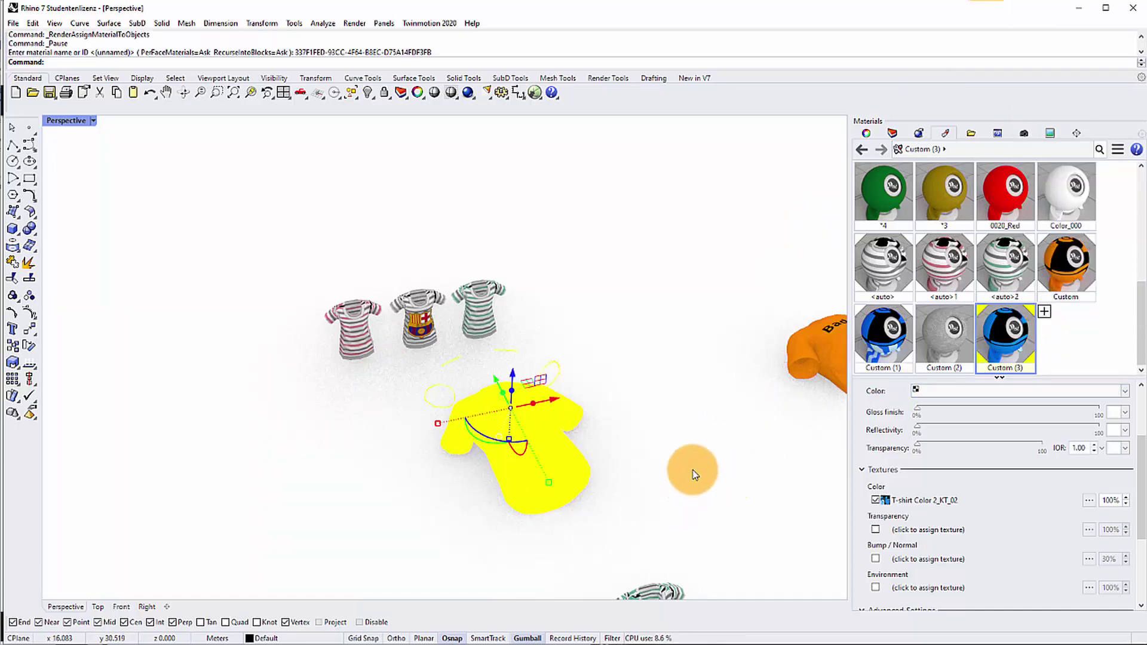
{"action": "left_click", "coordinate": [692, 511]}
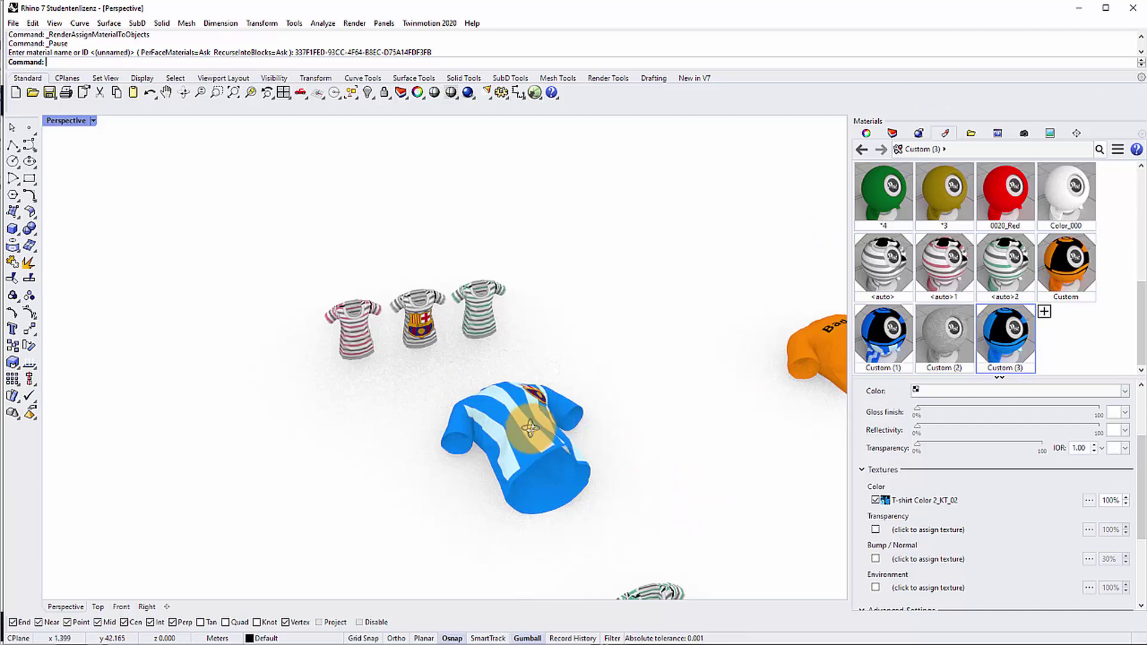
{"action": "right_click_drag", "start_coordinate": [529, 429], "coordinate": [520, 519]}
{"action": "scroll", "coordinate": [528, 463], "scroll_direction": "down", "scroll_amount": 8}
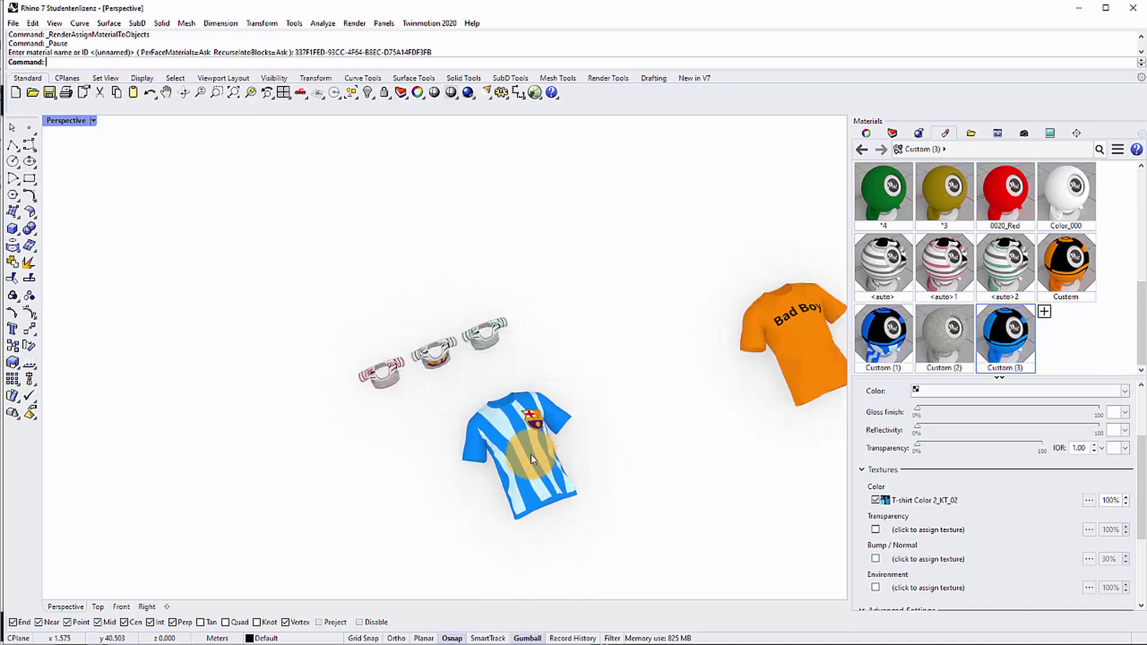
{"action": "scroll", "coordinate": [751, 358], "scroll_direction": "up", "scroll_amount": 4}
{"action": "scroll", "coordinate": [751, 358], "scroll_direction": "up", "scroll_amount": 3}
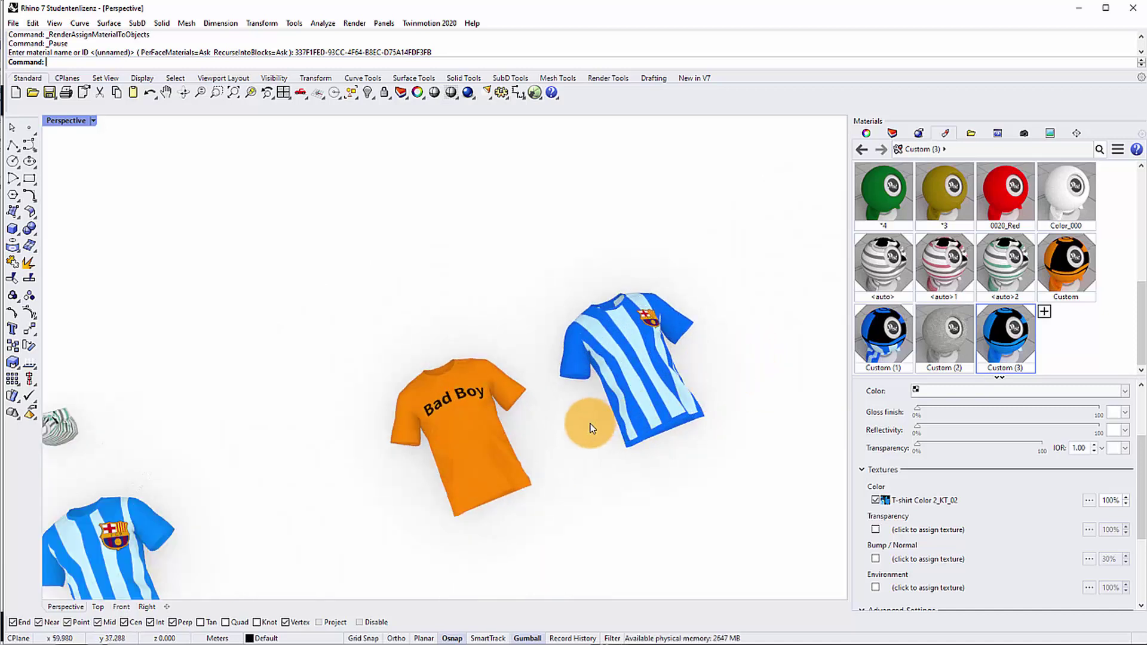